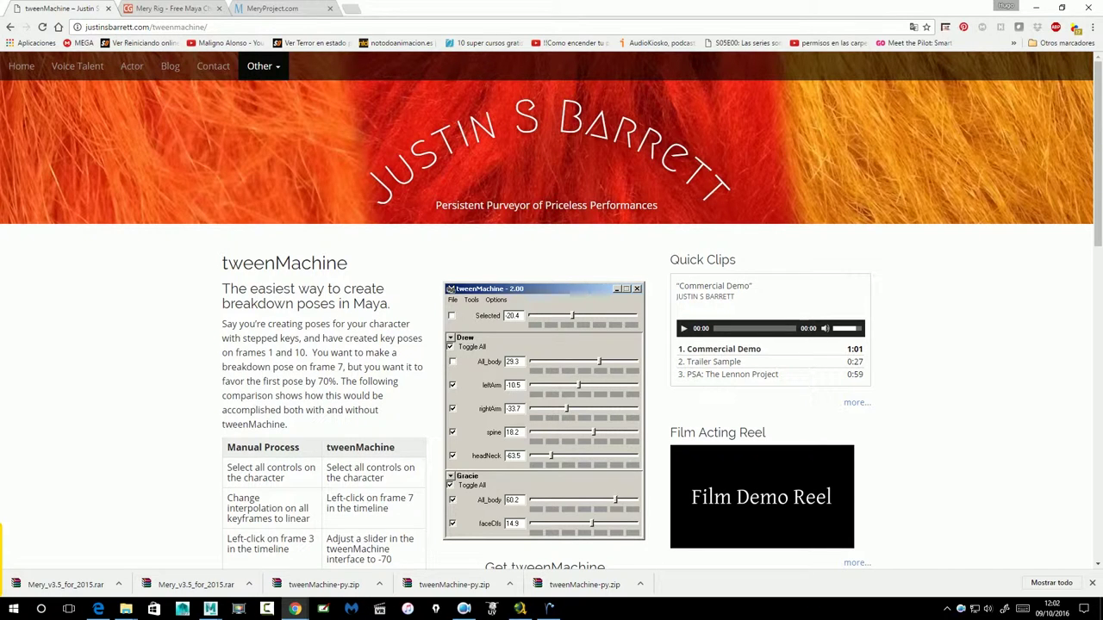
Go to the tweenMachine page from the site's Other menu
drag(151, 27, 84, 27)
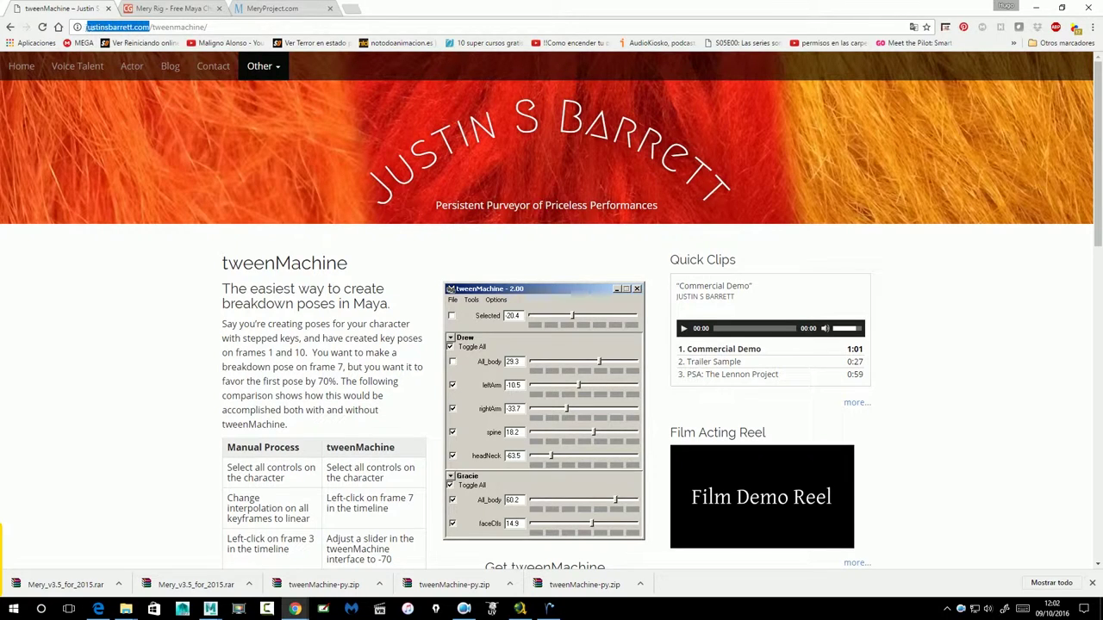
click(268, 75)
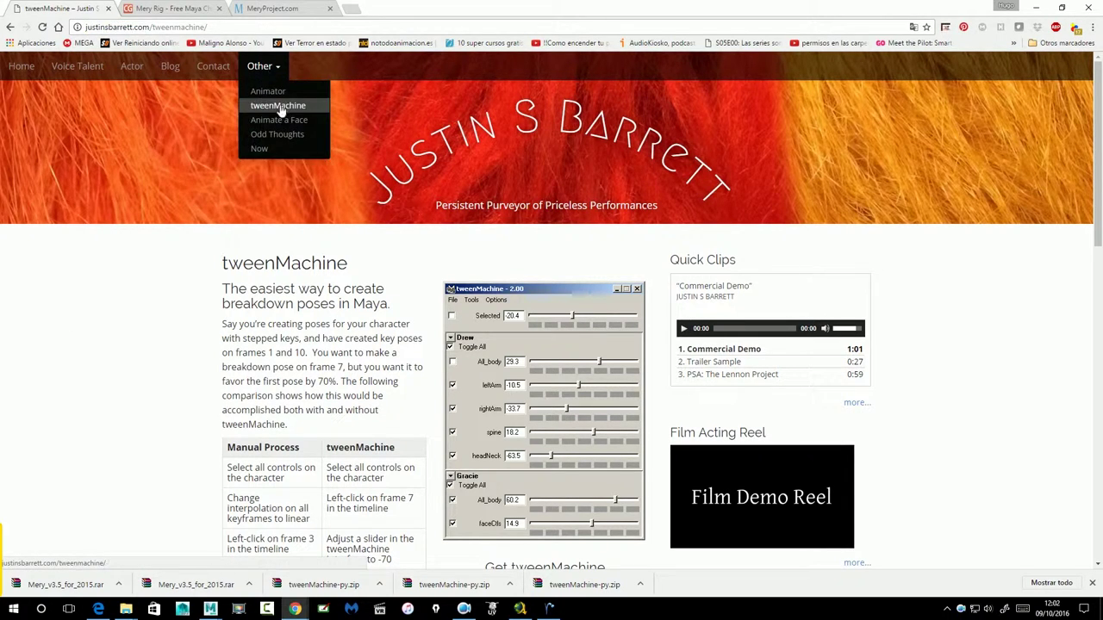
click(281, 110)
scroll(552, 310, down, 4)
scroll(526, 380, up, 1)
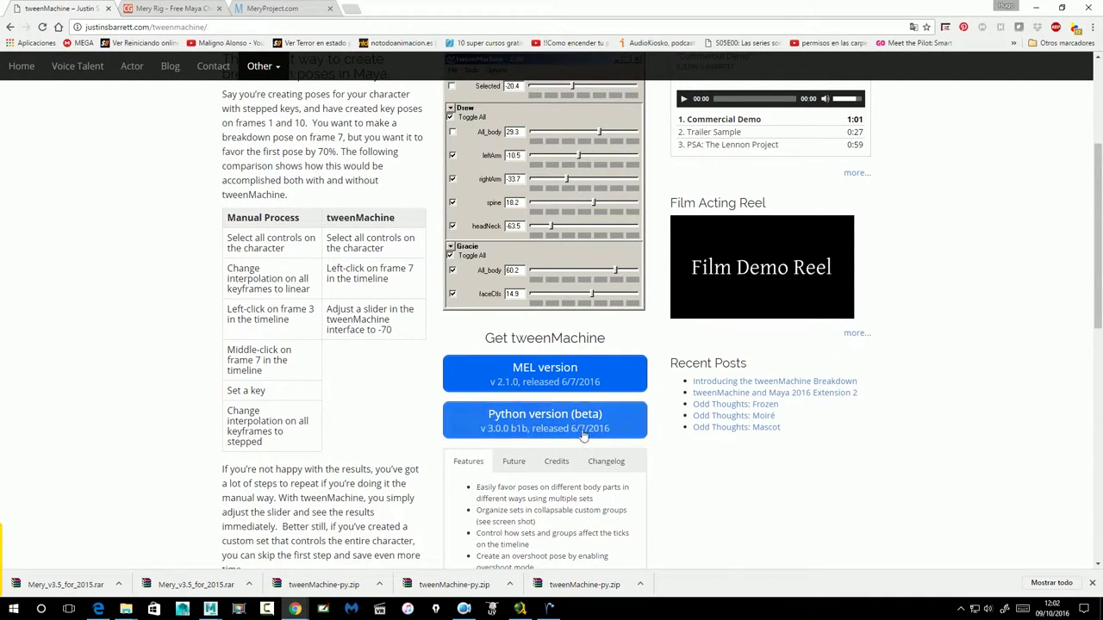
Download and save tweenMachine-py.zip (Python beta), then minimize Chrome and Maya
click(542, 426)
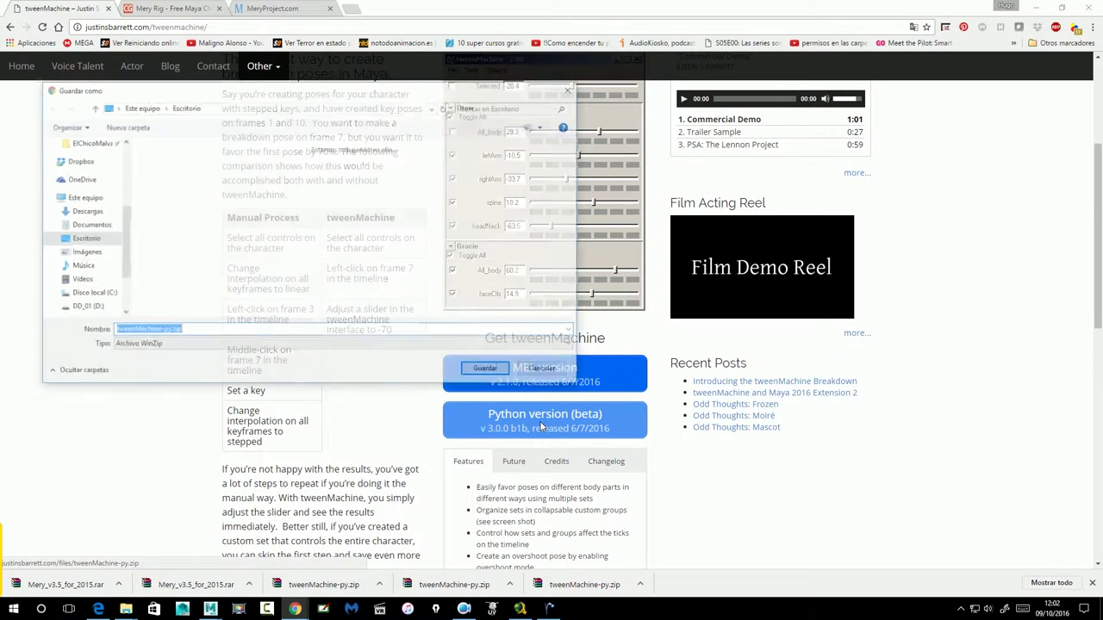
scroll(86, 253, up, 3)
scroll(86, 252, down, 3)
click(472, 370)
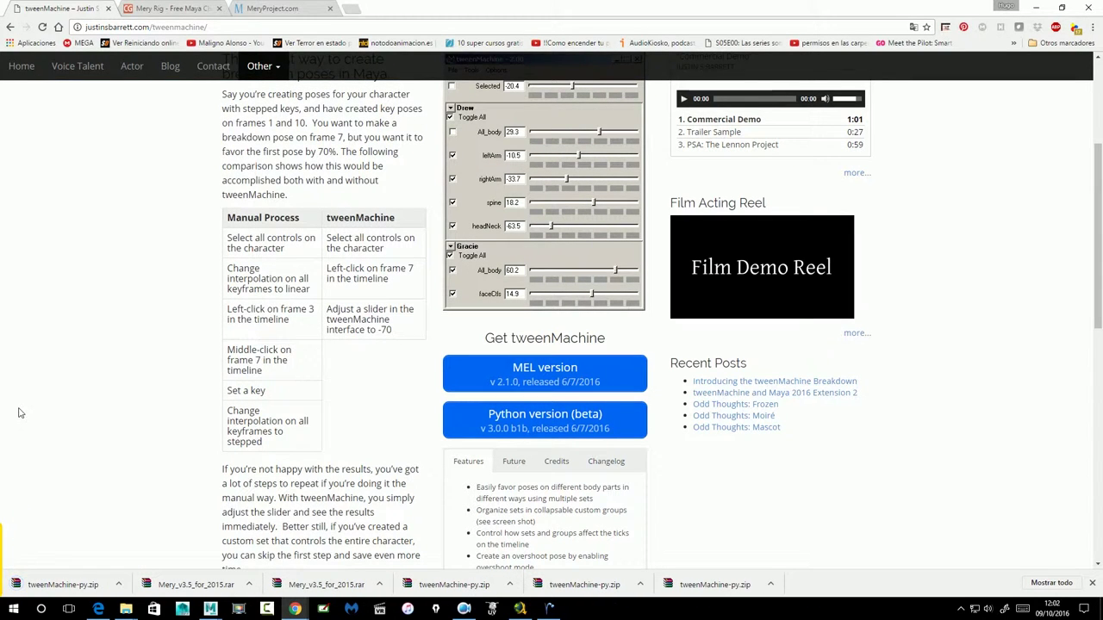
click(1034, 7)
click(1035, 7)
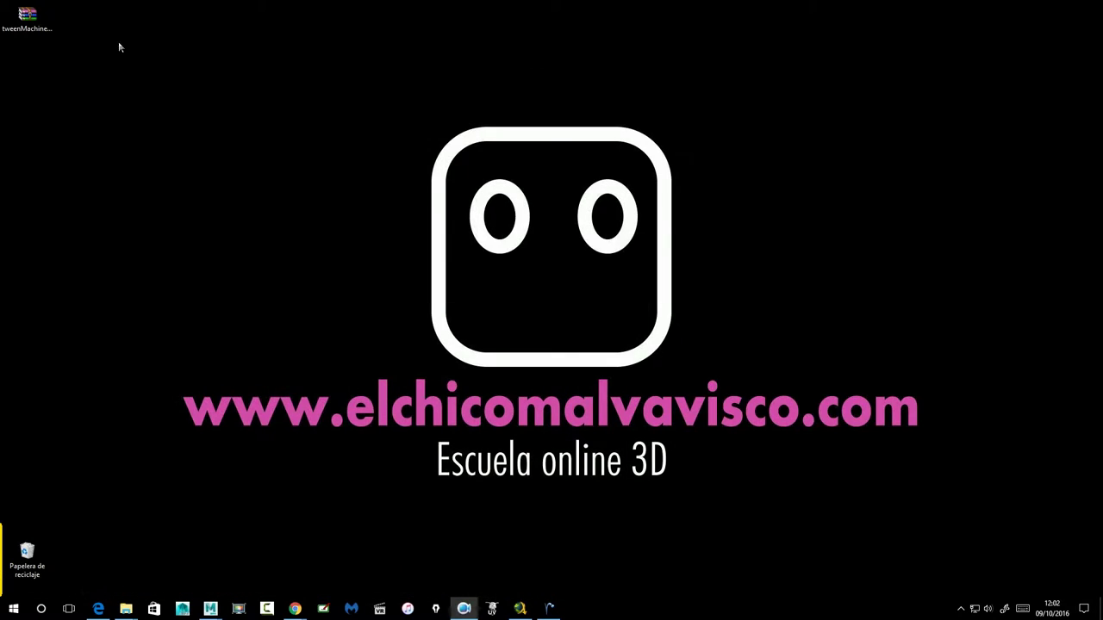
Extract the zip with 'Extraer en tweenMachine-py\' and open its inner tweenMachine-py subfolder
right_click(29, 19)
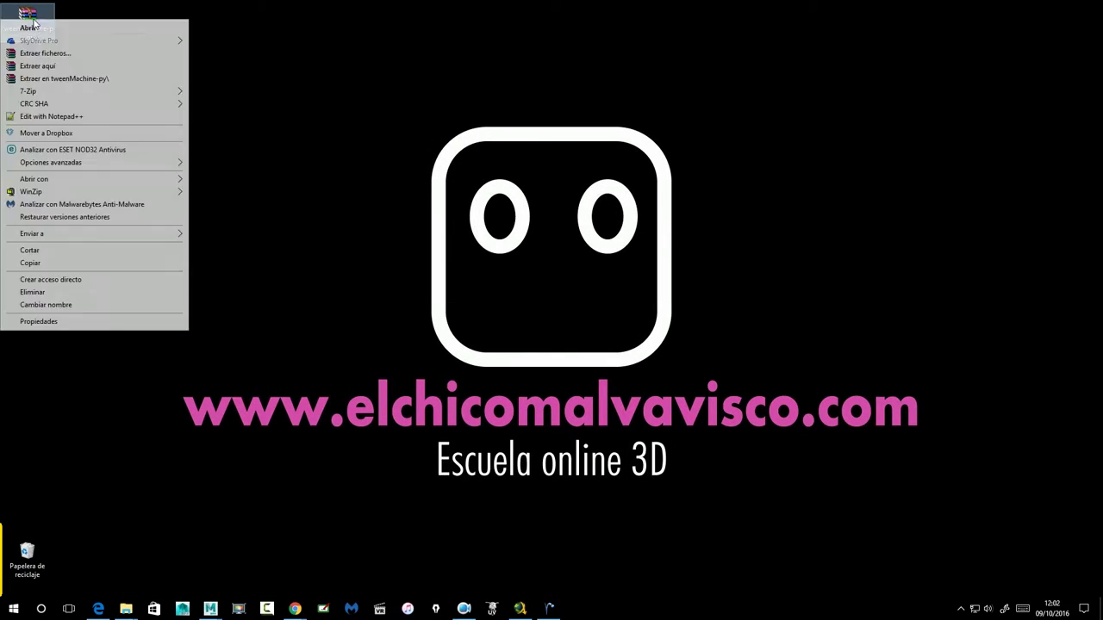
click(63, 79)
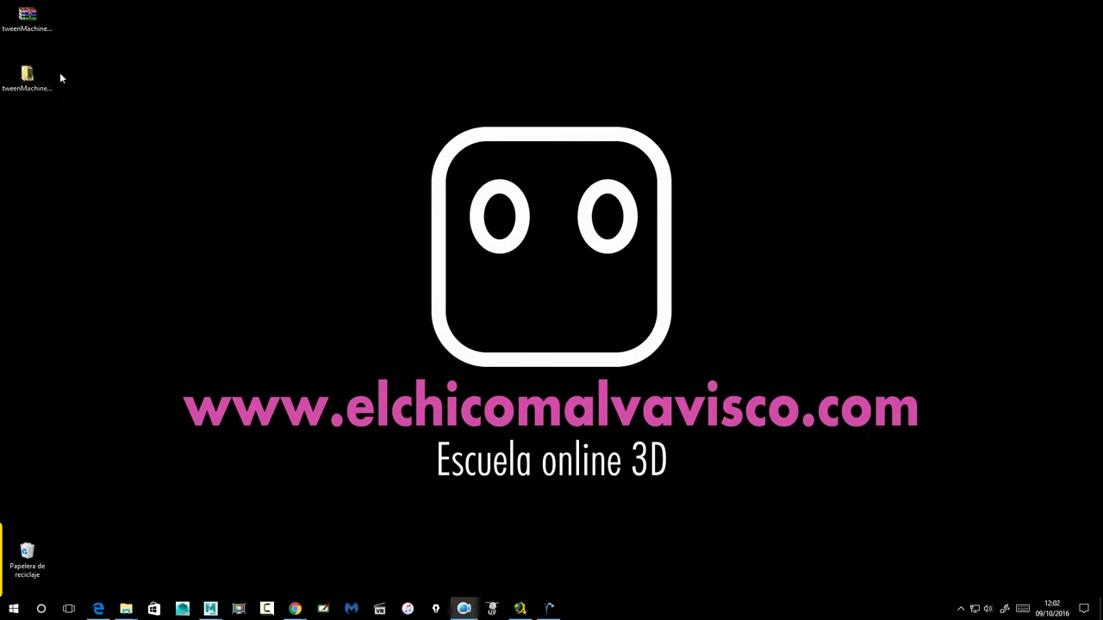
click(29, 76)
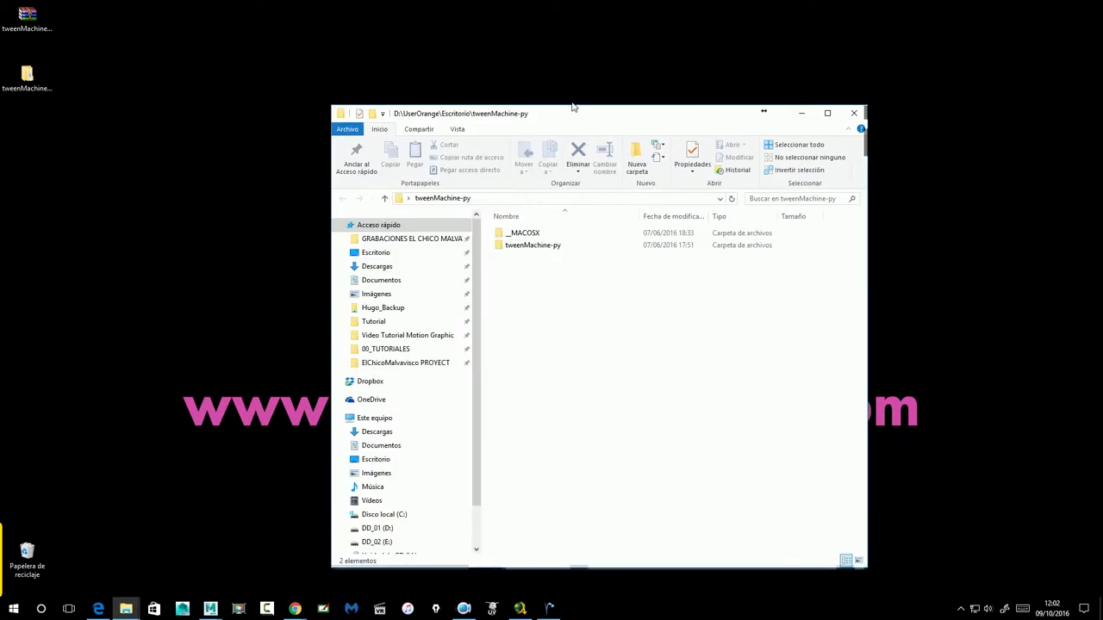
drag(597, 121, 451, 121)
click(384, 244)
double_click(393, 247)
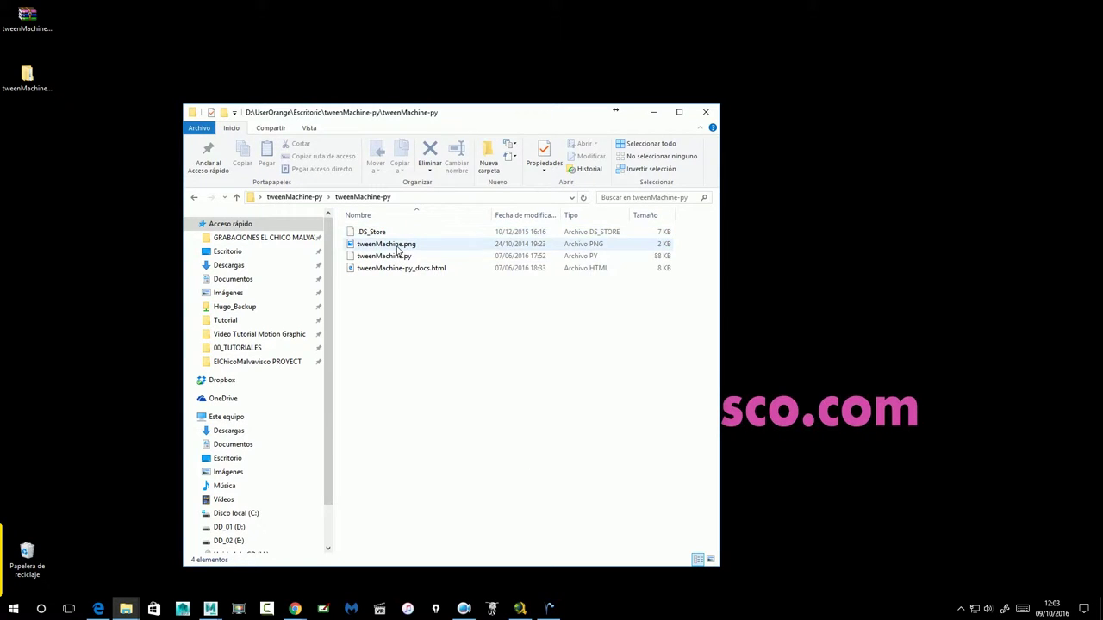
click(398, 249)
double_click(398, 249)
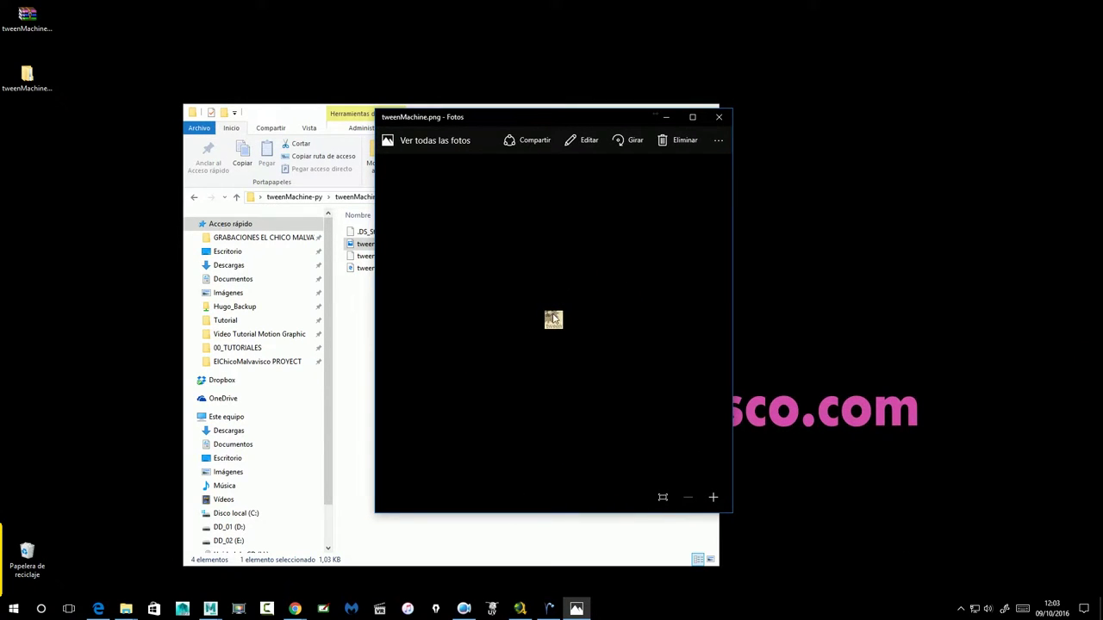
click(718, 120)
click(385, 259)
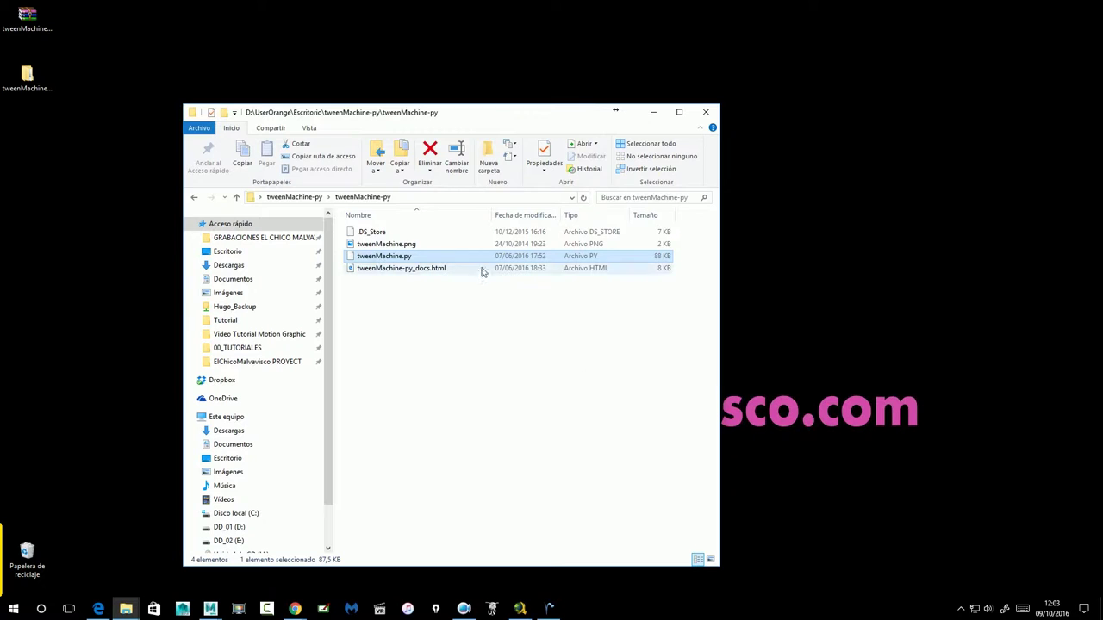
click(368, 272)
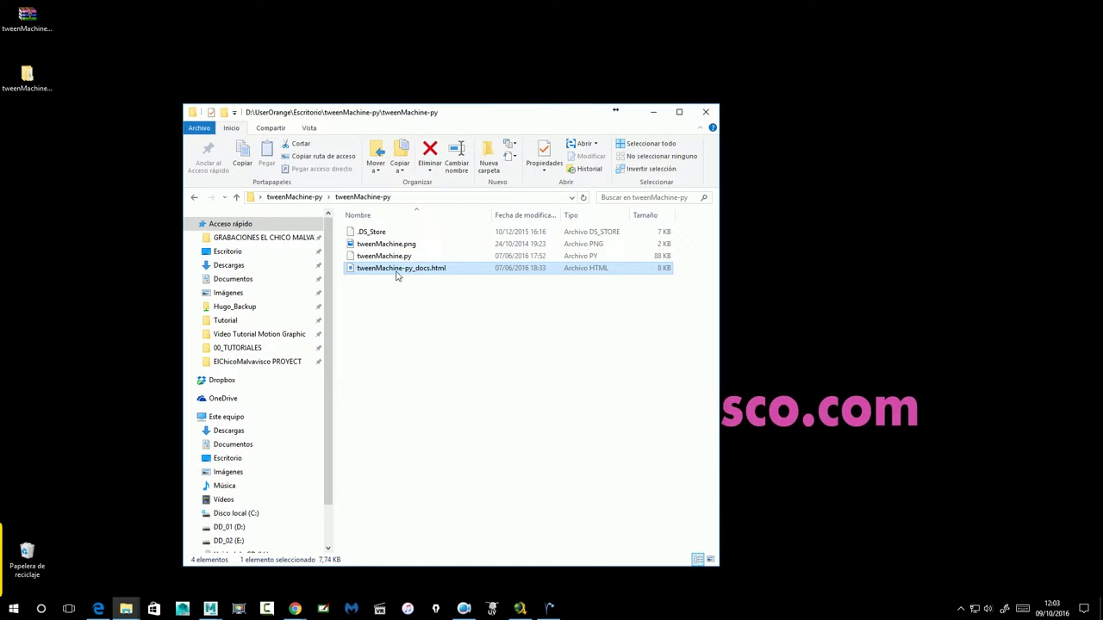
double_click(398, 272)
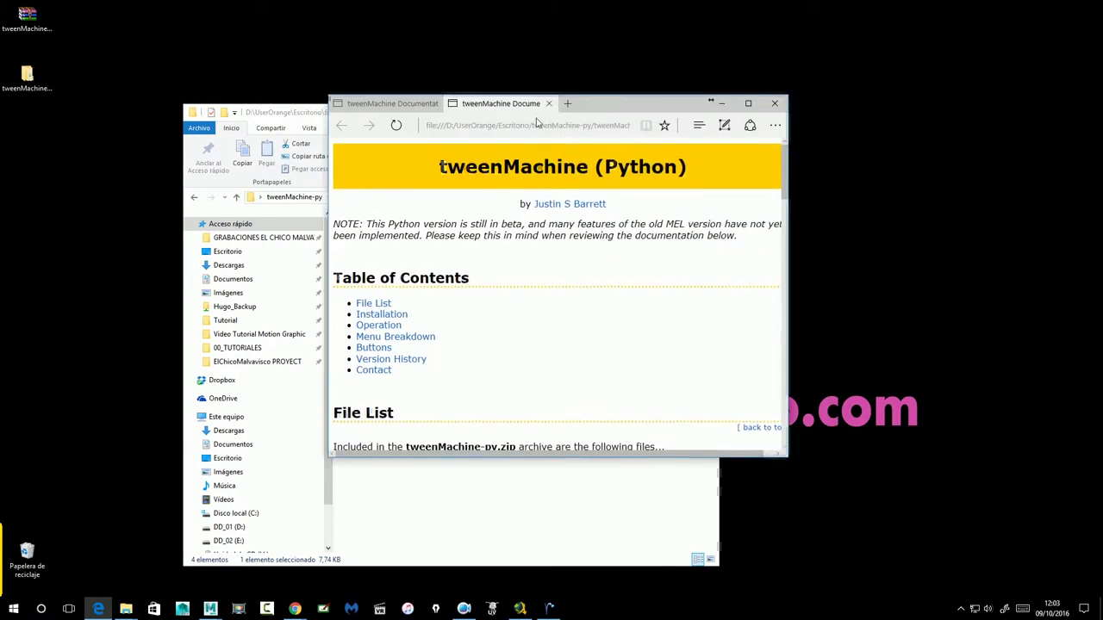
scroll(509, 271, down, 2)
scroll(508, 281, down, 2)
scroll(510, 283, down, 2)
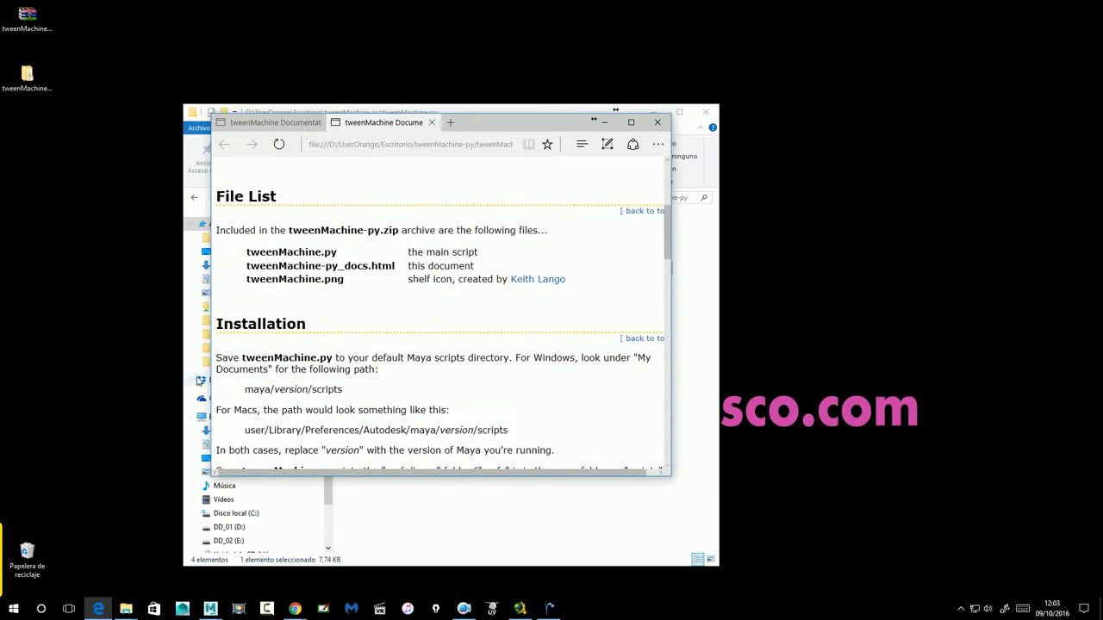
scroll(414, 319, down, 2)
scroll(313, 347, down, 2)
scroll(312, 345, down, 3)
scroll(313, 341, down, 3)
scroll(315, 334, down, 3)
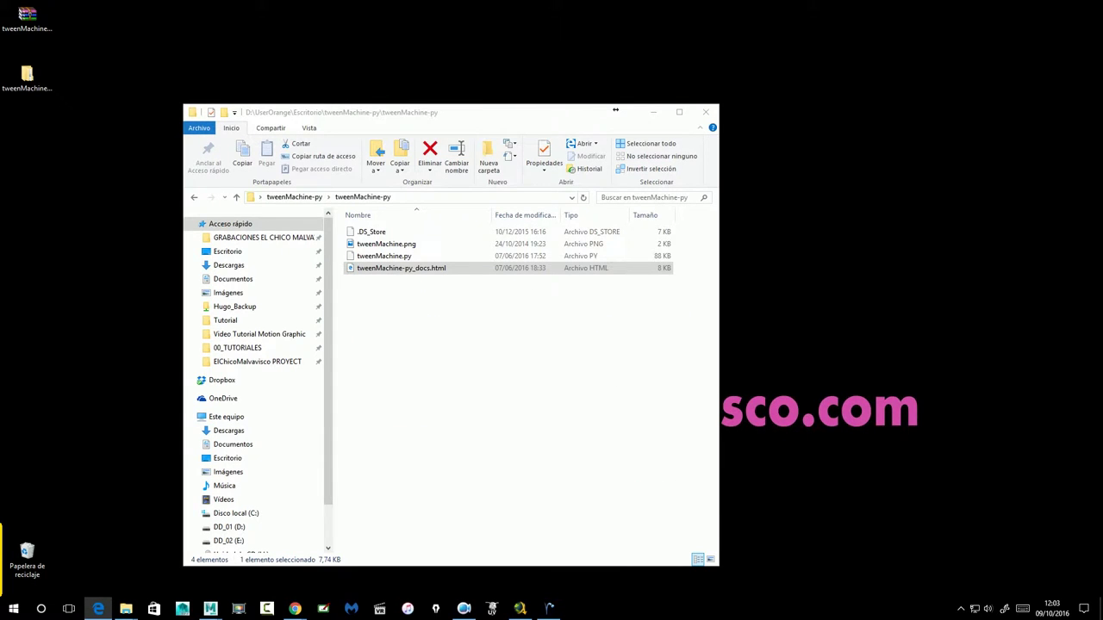
click(475, 288)
Copy tweenMachine.py from the extracted tweenMachine-py folder
click(384, 256)
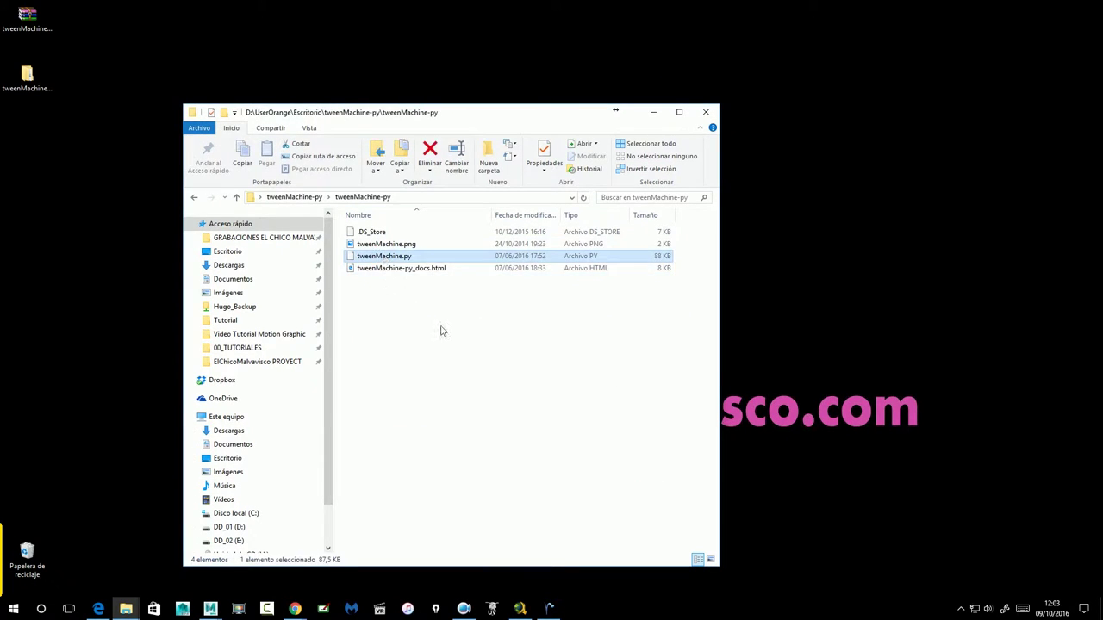
right_click(407, 259)
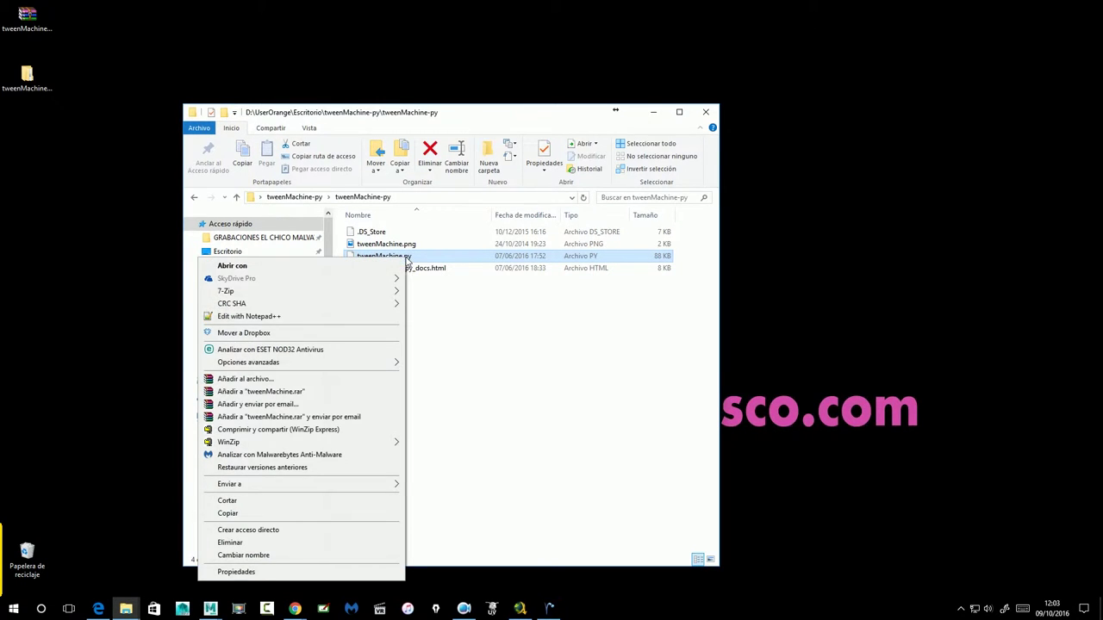
click(269, 513)
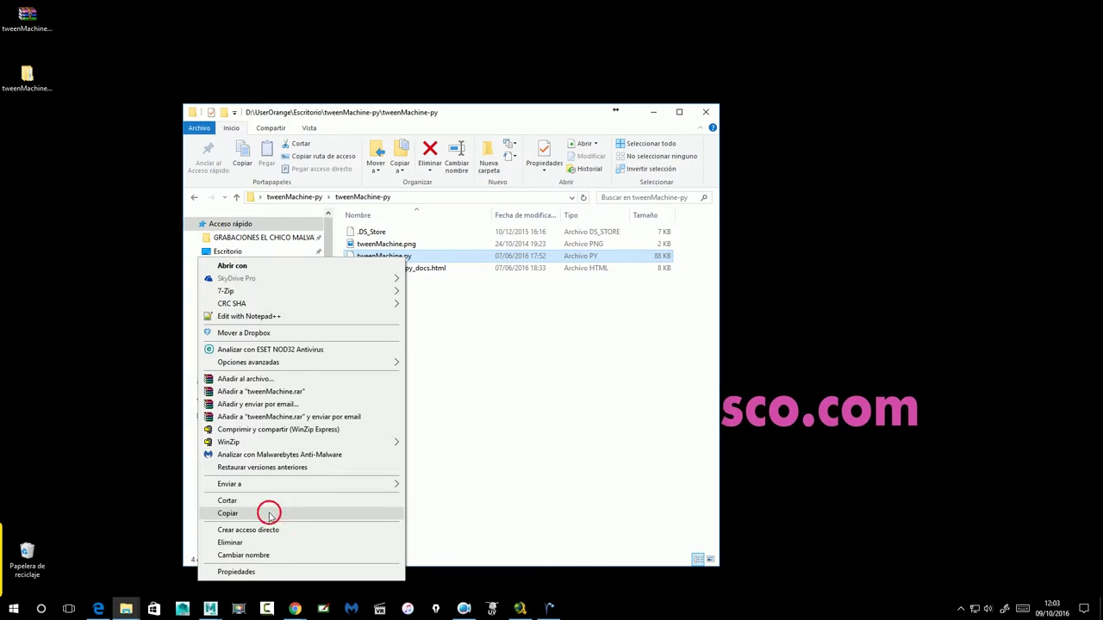
Open a second Explorer window at Documentos\maya\2017\scripts
right_click(125, 609)
click(120, 555)
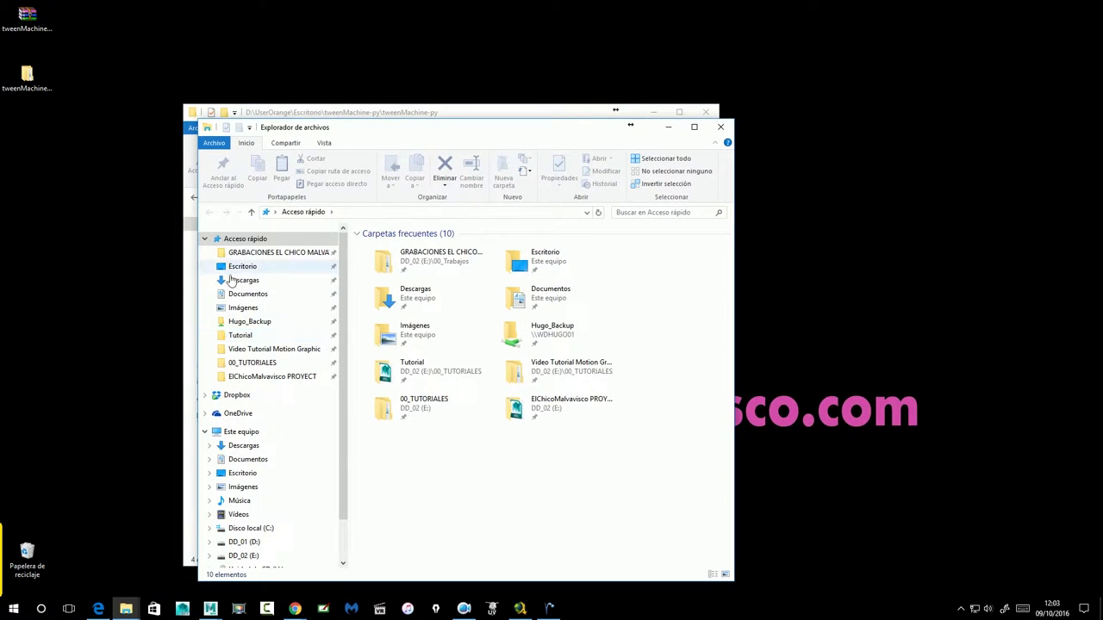
click(245, 295)
click(384, 344)
double_click(384, 344)
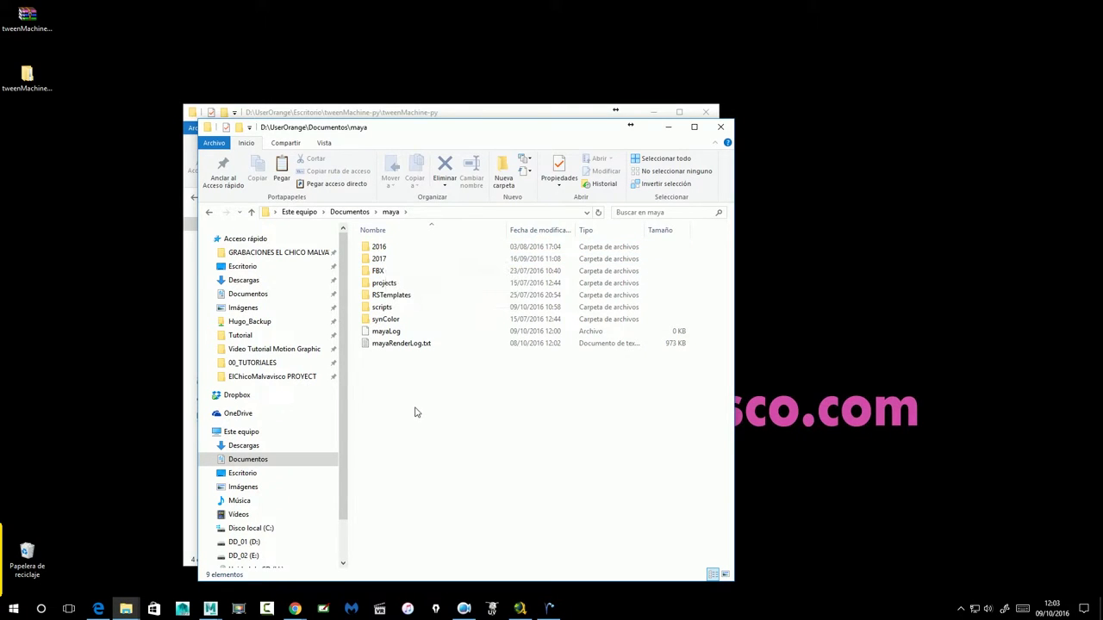
drag(491, 133, 477, 119)
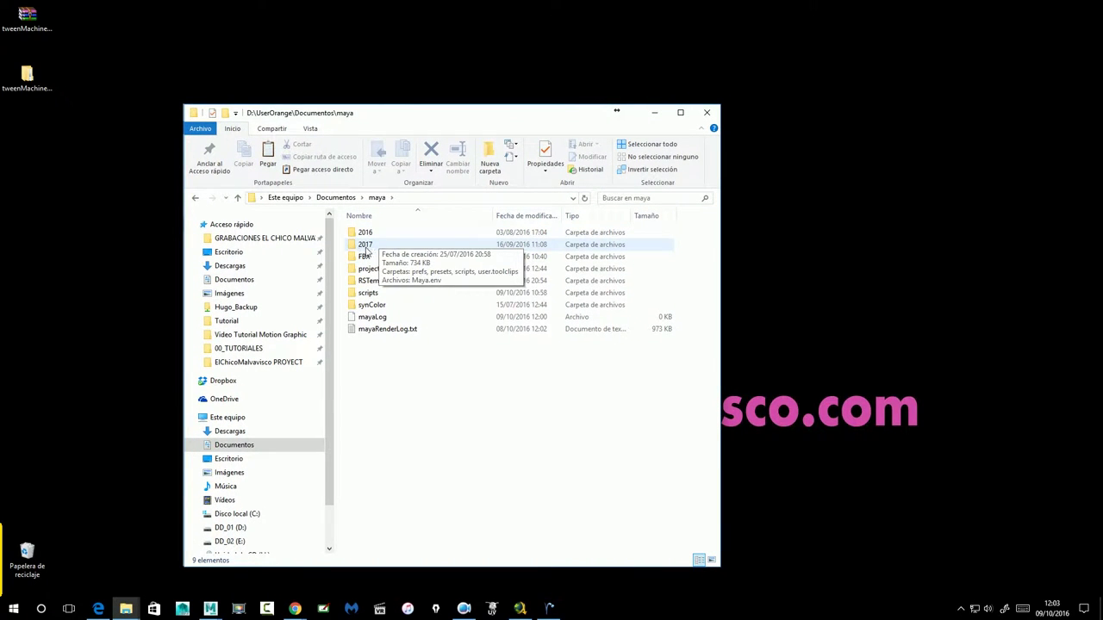
double_click(364, 247)
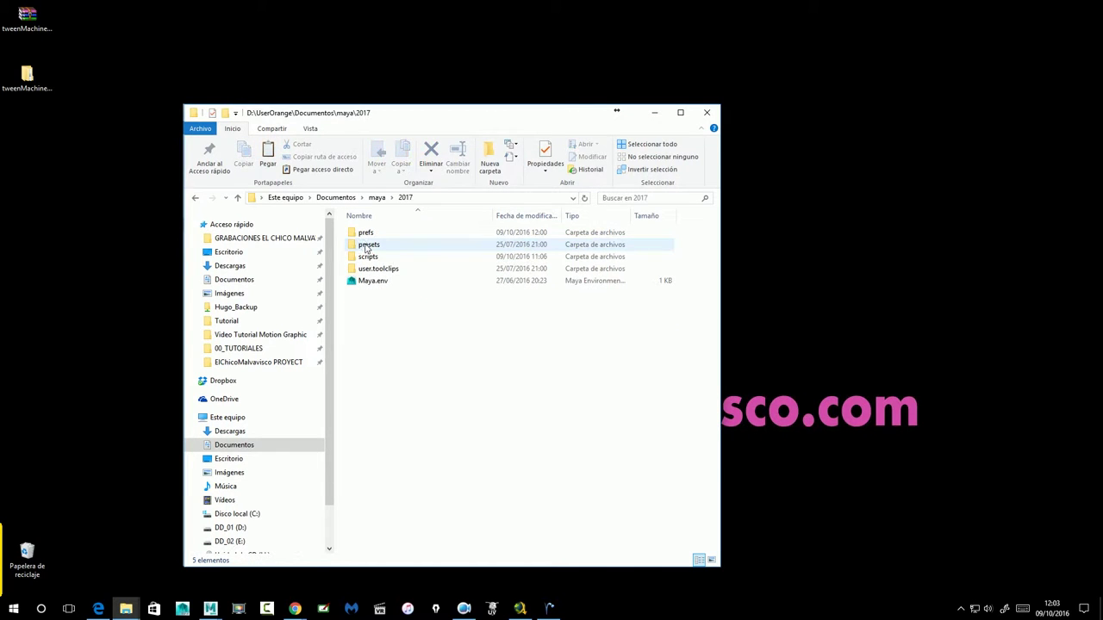
double_click(368, 256)
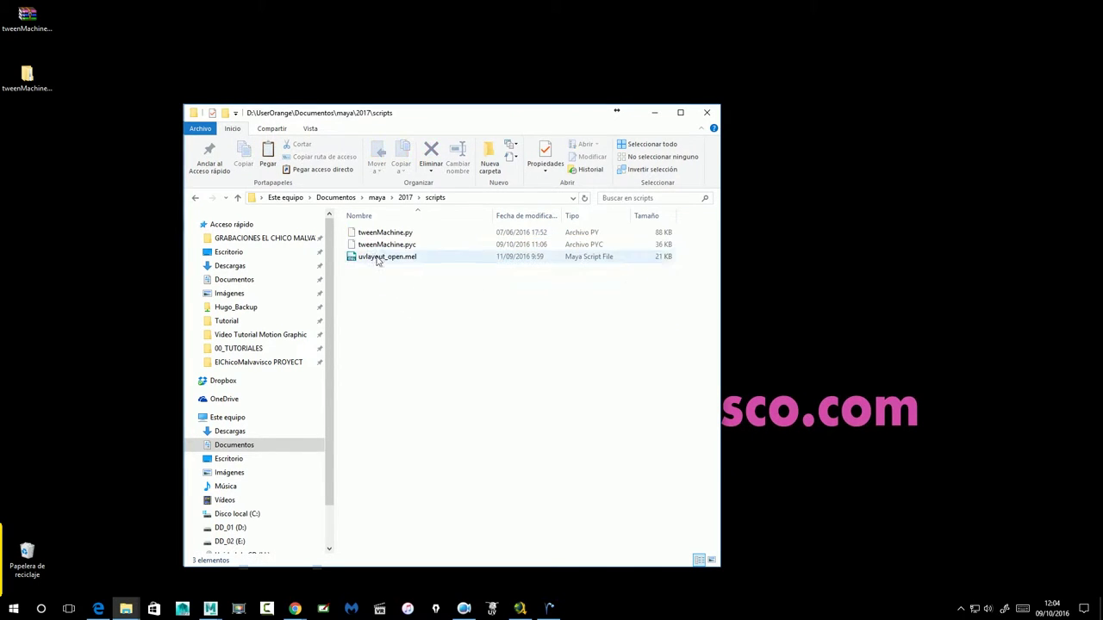
Paste tweenMachine.py into scripts, replacing the existing file
right_click(433, 309)
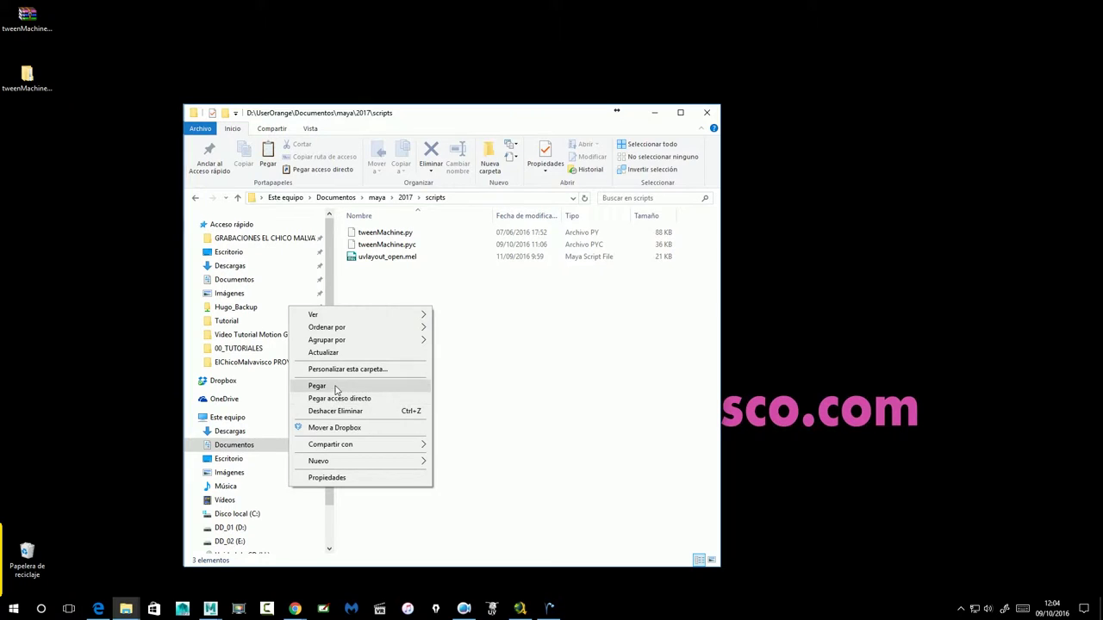
click(336, 388)
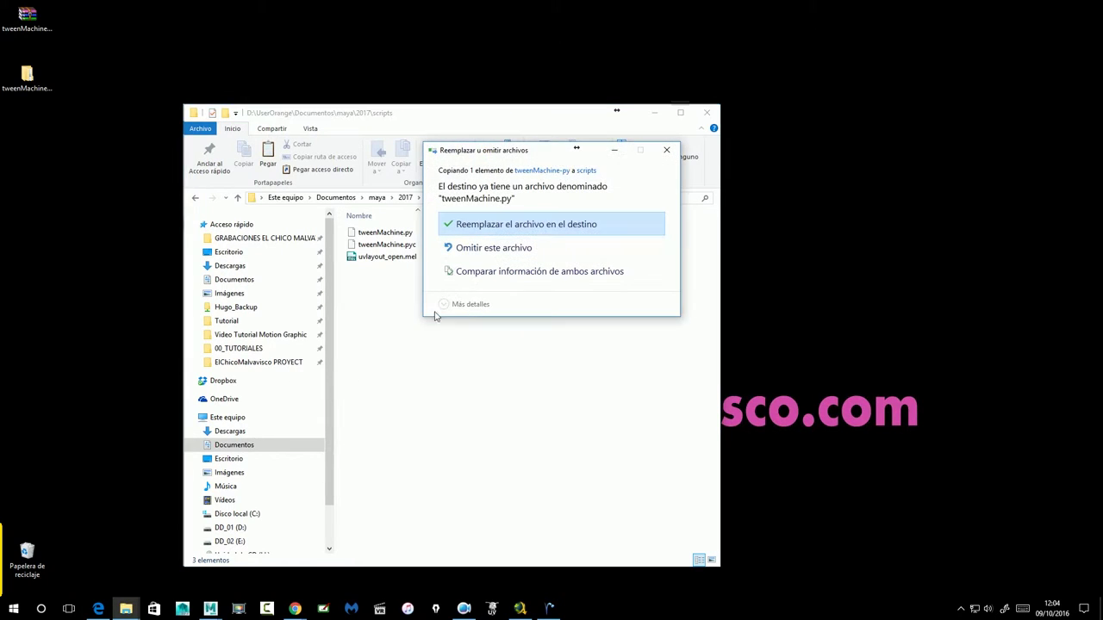
click(537, 226)
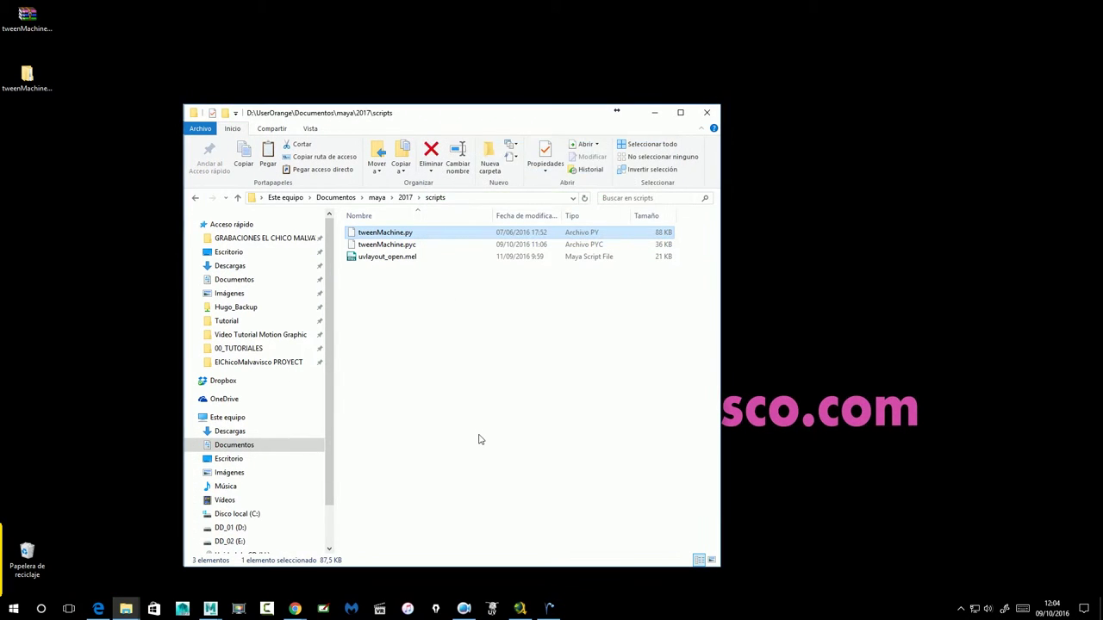
click(392, 355)
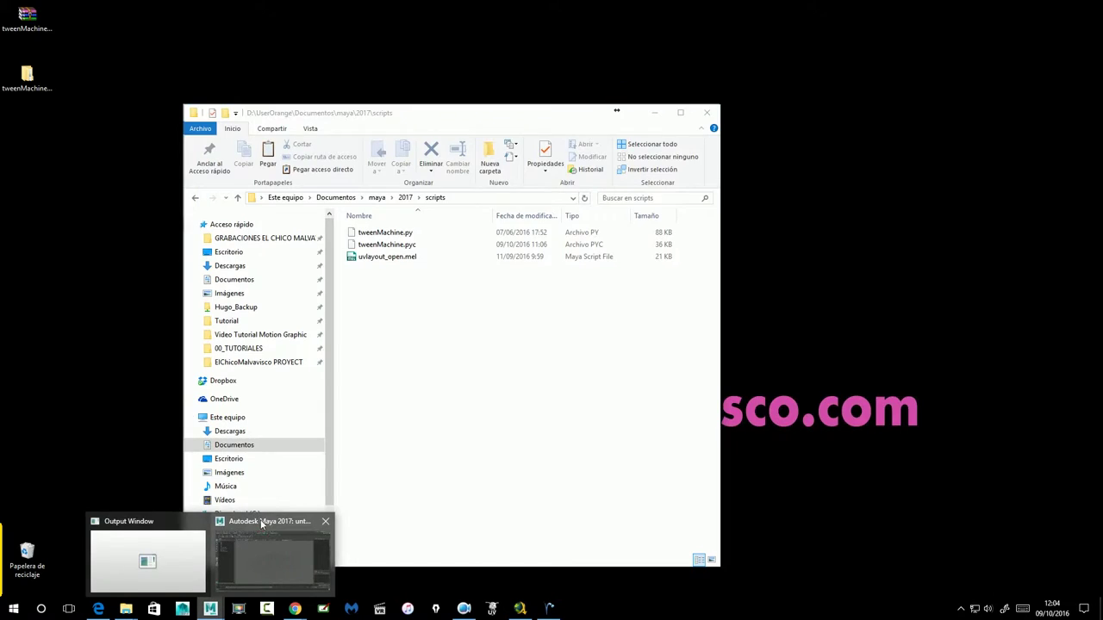
In Maya, open and enlarge the Script Editor with an empty Python input
mouse_move(210, 609)
click(276, 581)
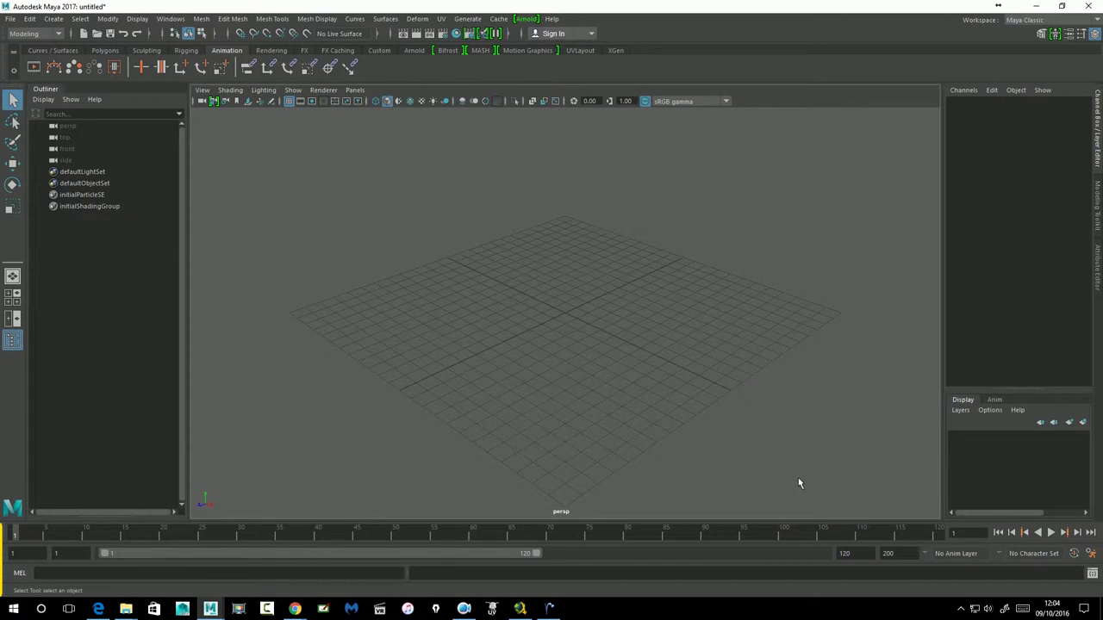
click(1091, 574)
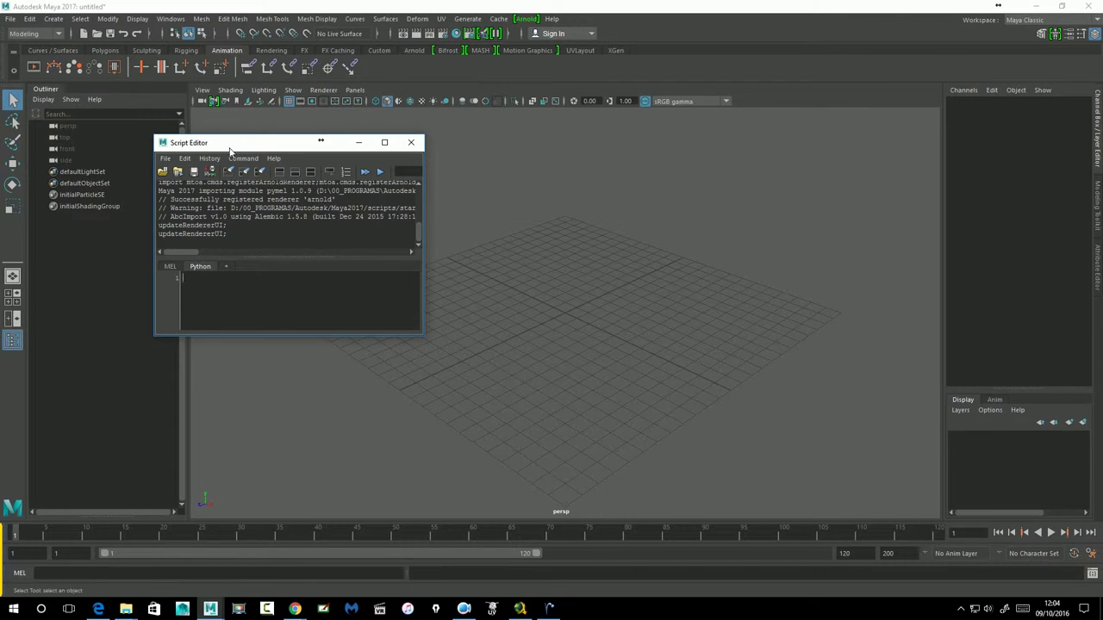
drag(425, 342, 641, 461)
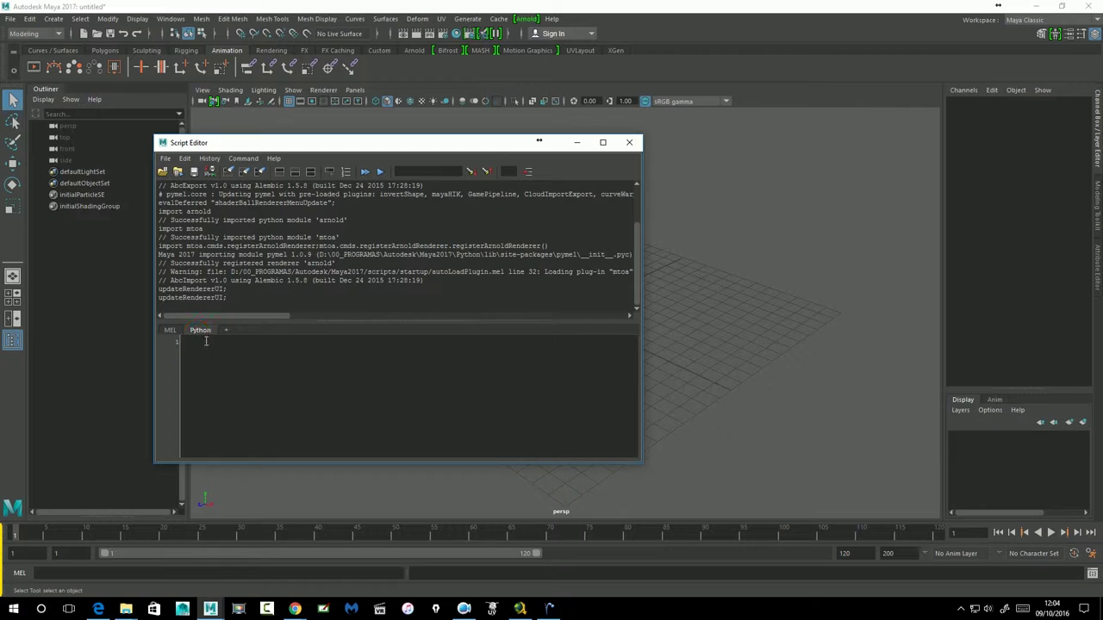
key(ctrl+v)
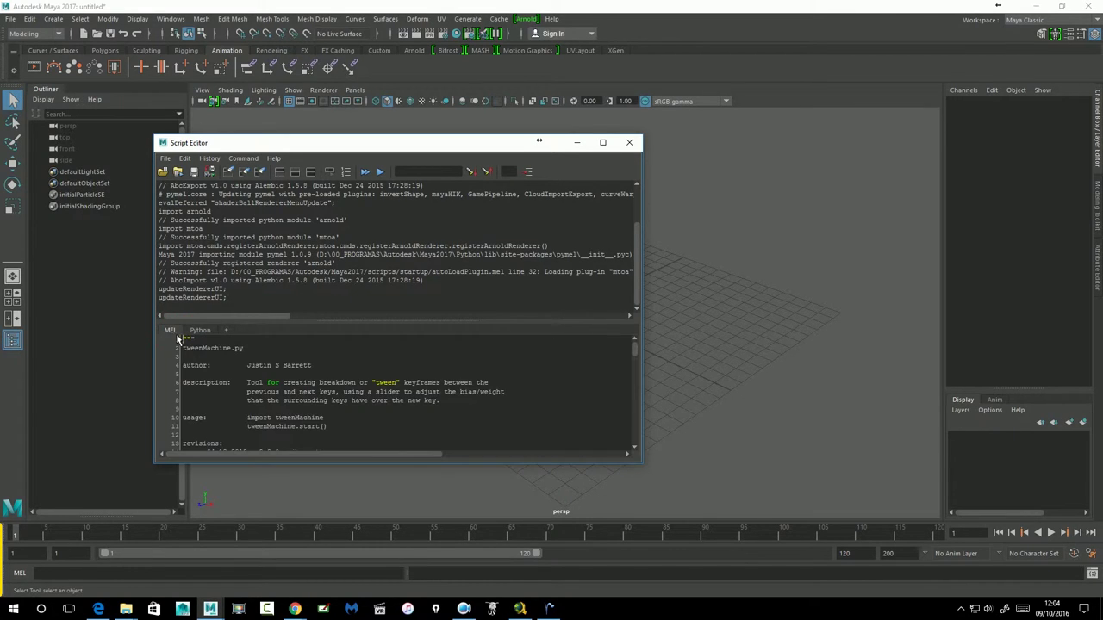
click(207, 338)
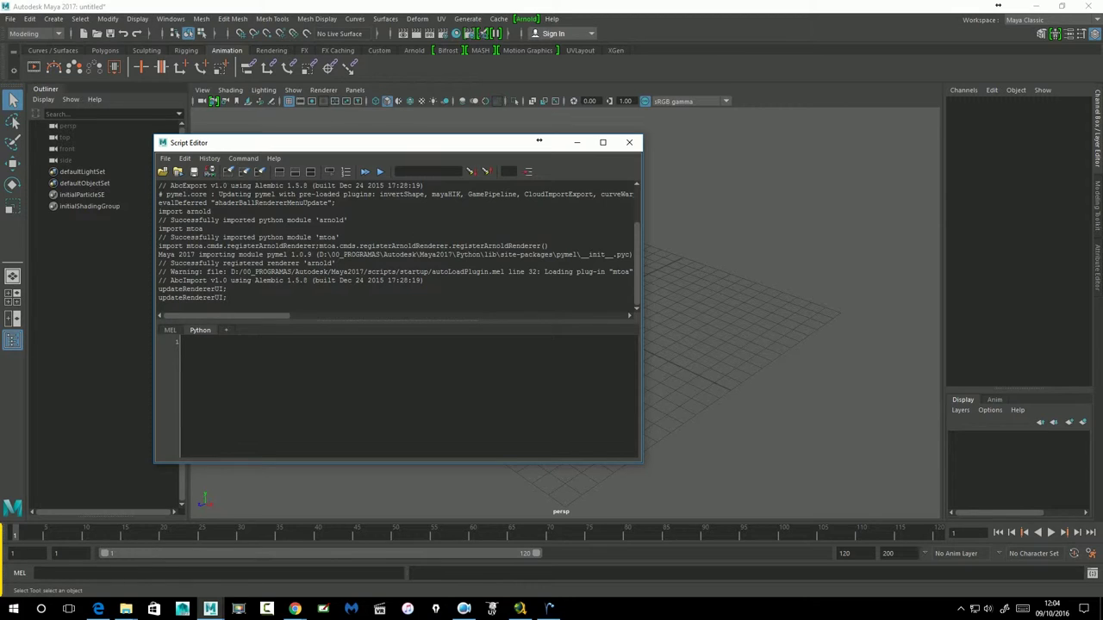
key(alt+Tab)
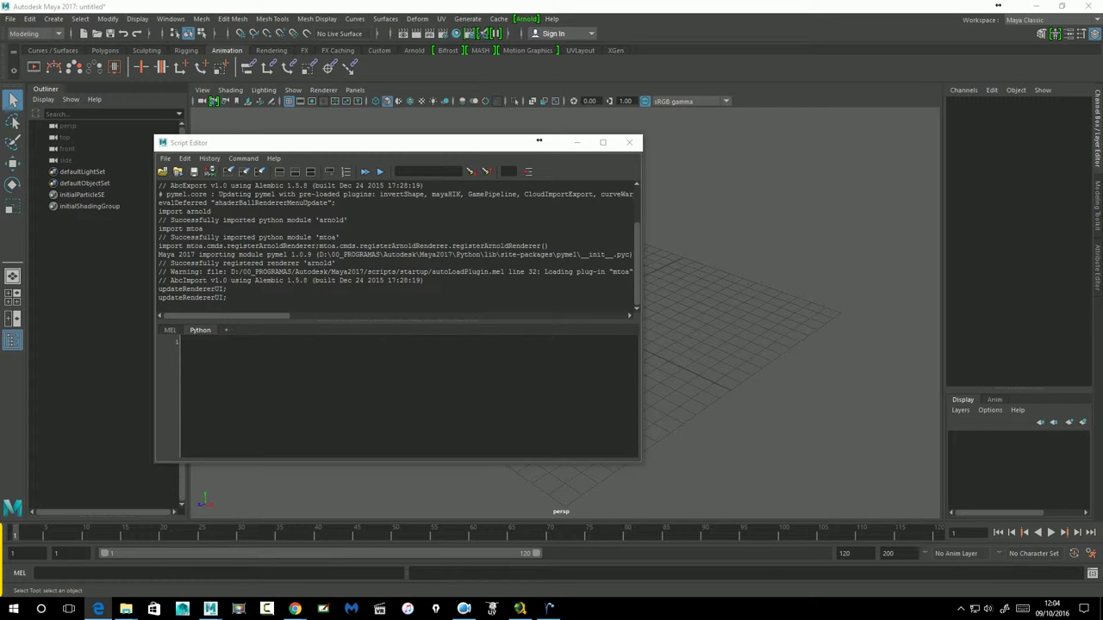
Copy the two tweenMachine launch code lines from the documentation page
key(alt+Tab)
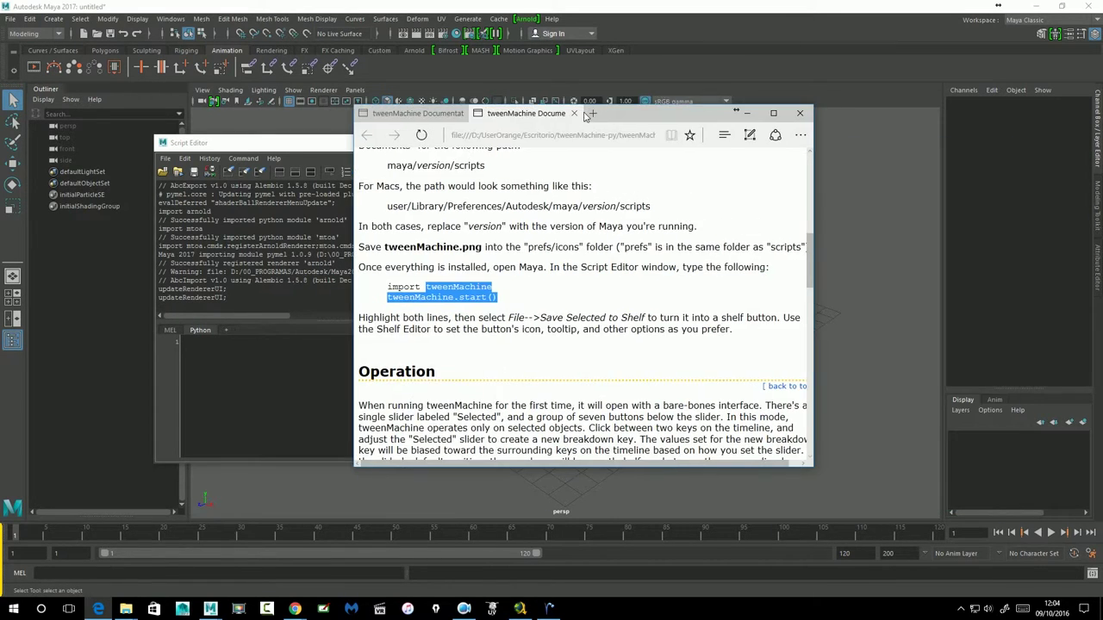
click(611, 263)
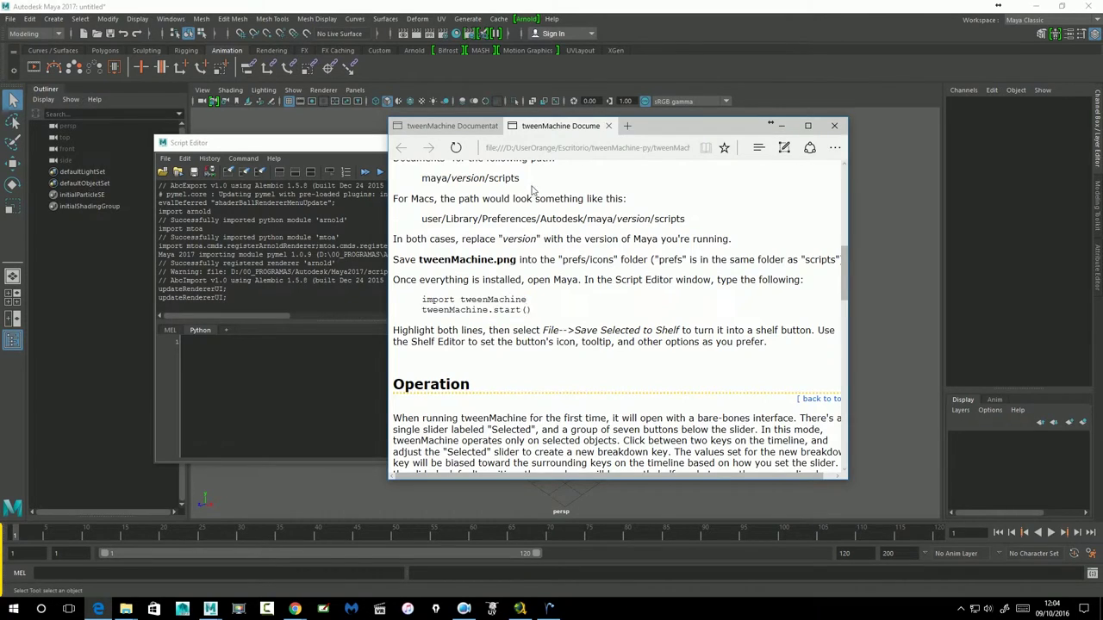
scroll(611, 262, up, 5)
scroll(611, 263, up, 3)
scroll(515, 224, down, 2)
scroll(515, 225, down, 3)
scroll(517, 230, down, 3)
scroll(535, 288, down, 2)
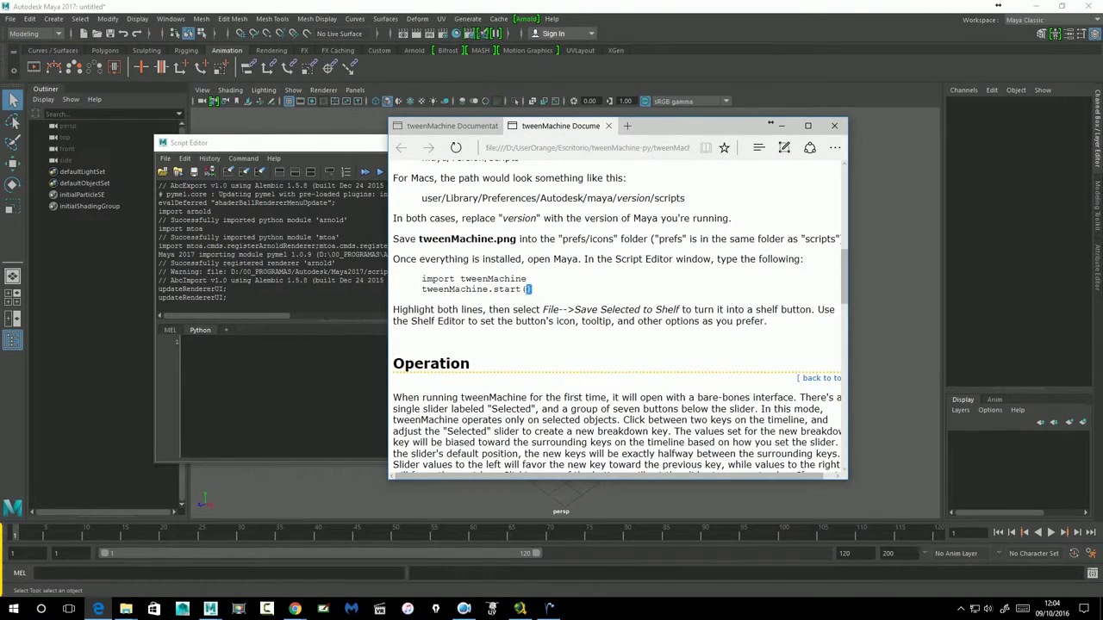
drag(531, 291, 423, 280)
right_click(428, 284)
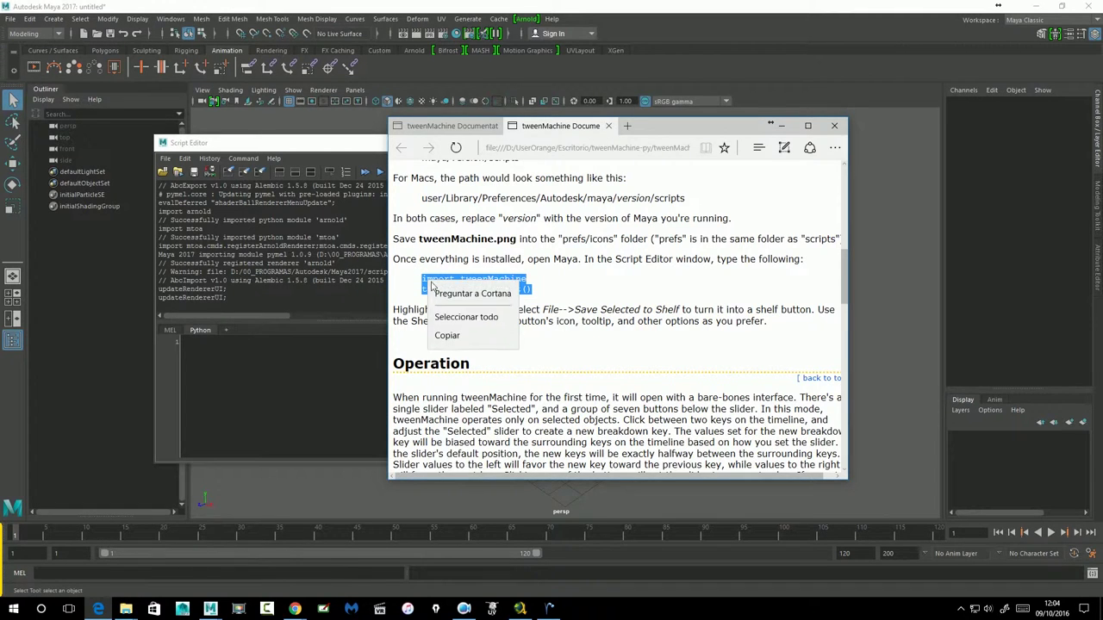
click(448, 334)
Paste the launch lines into the Python tab and save them to the shelf
drag(652, 126, 1102, 129)
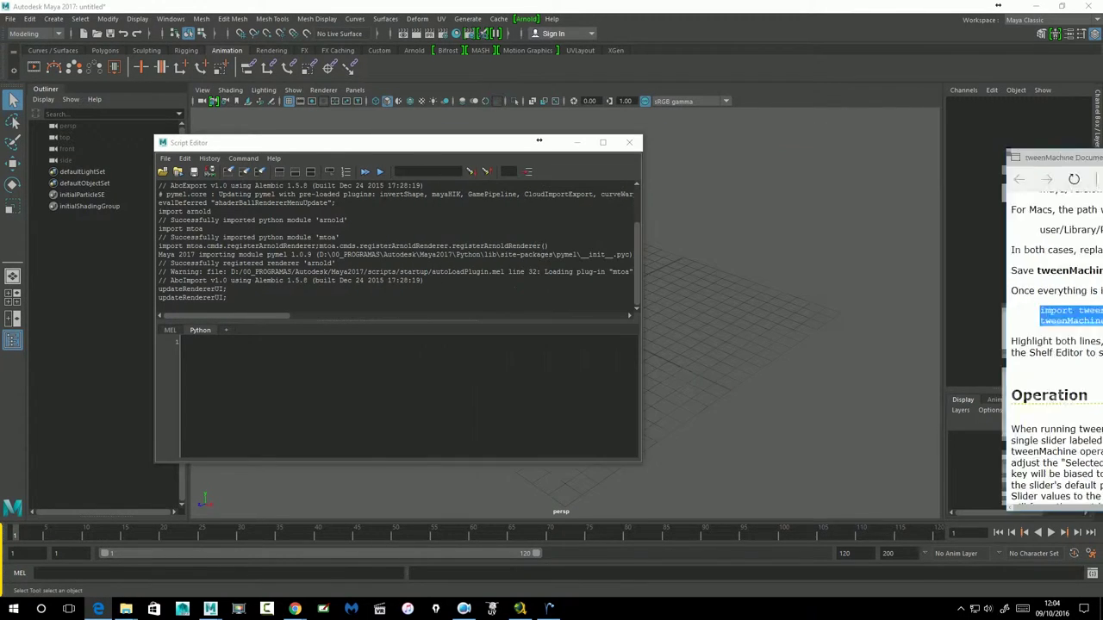
click(198, 354)
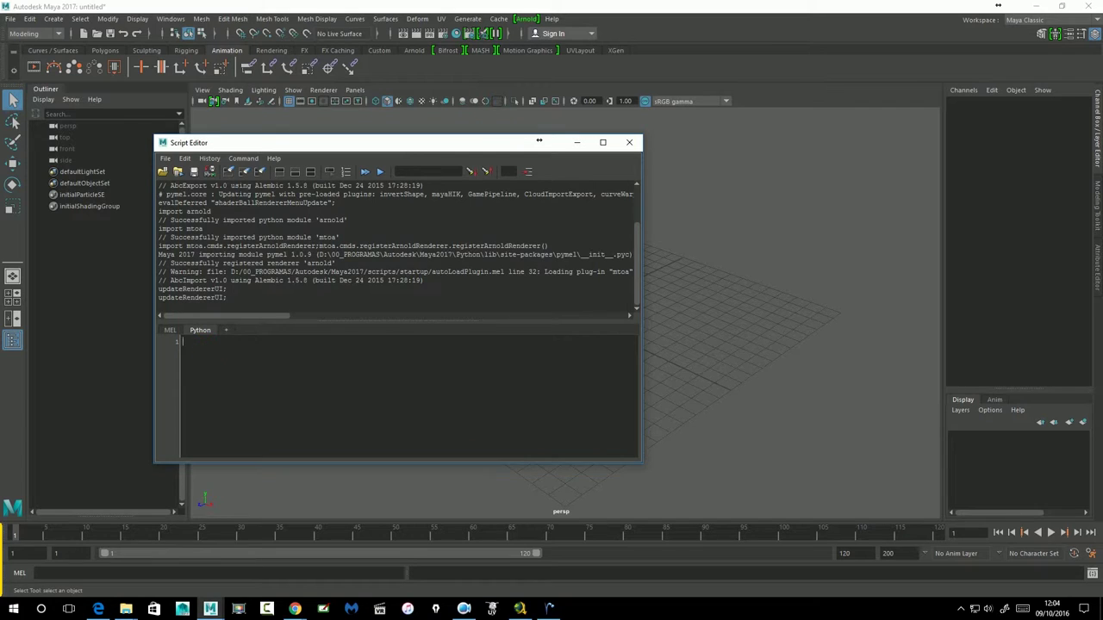
key(ctrl+v)
drag(269, 355, 182, 342)
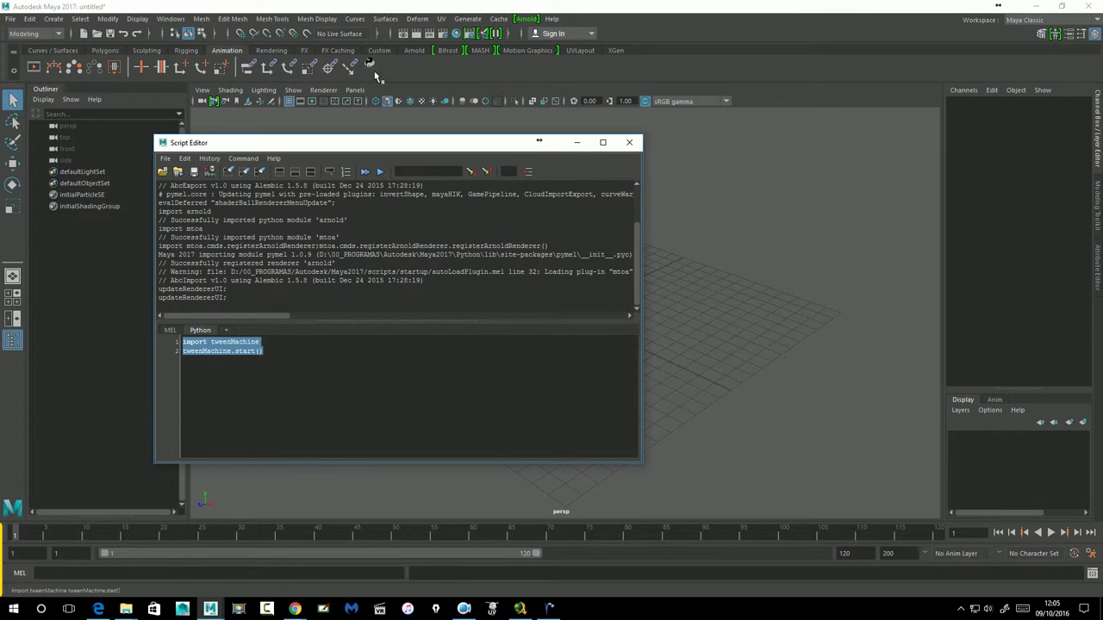
click(630, 143)
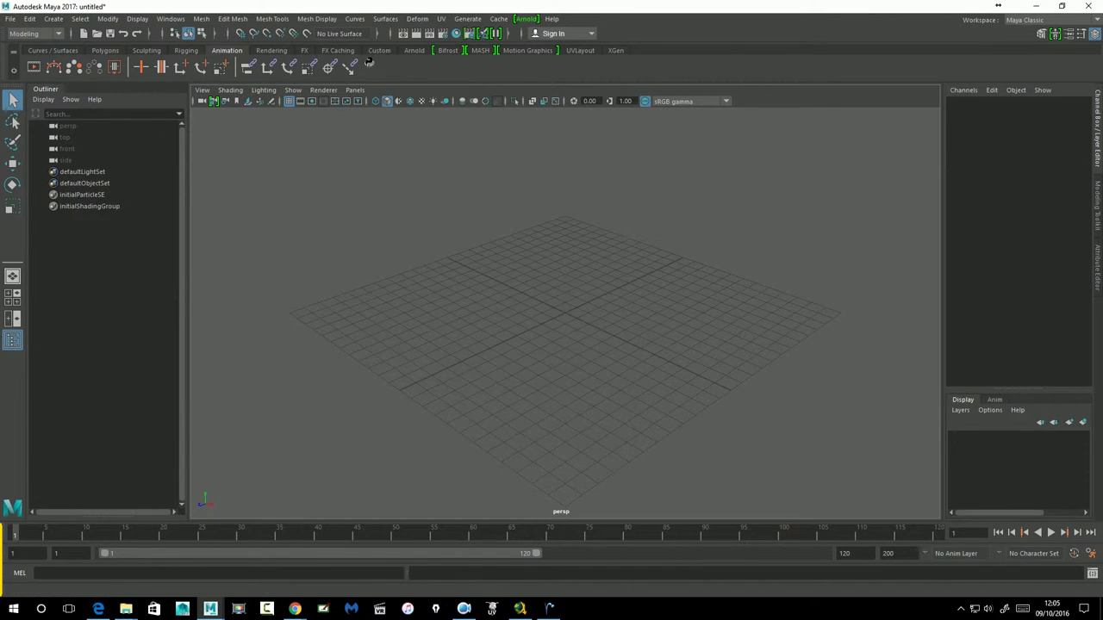
Test the new tweenMachine shelf button, close tweenMachine, and save all shelves
click(372, 67)
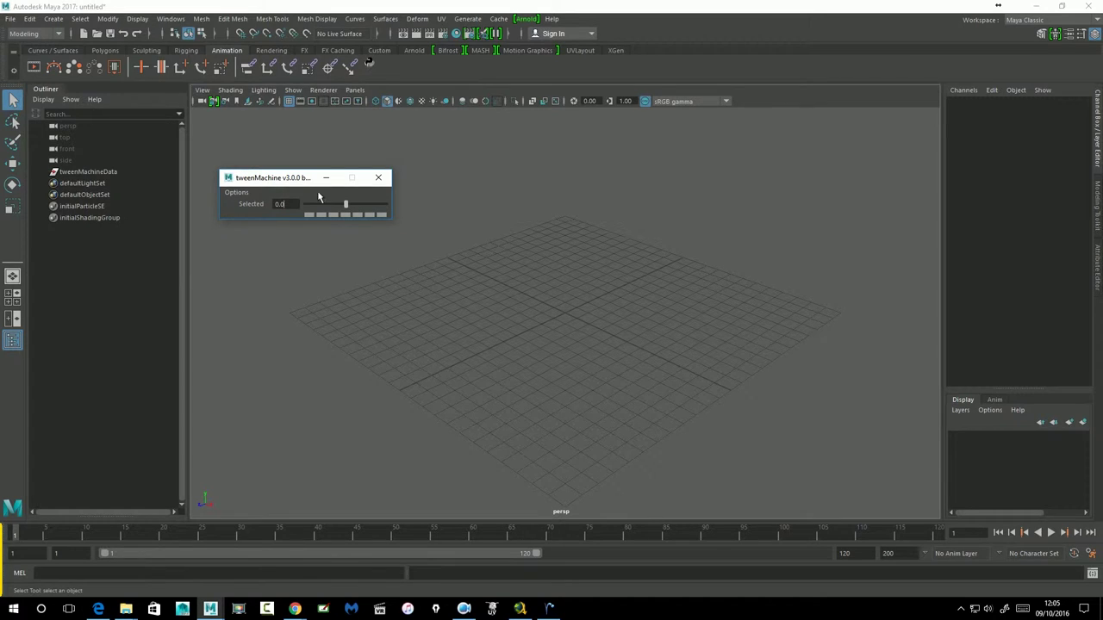
click(377, 178)
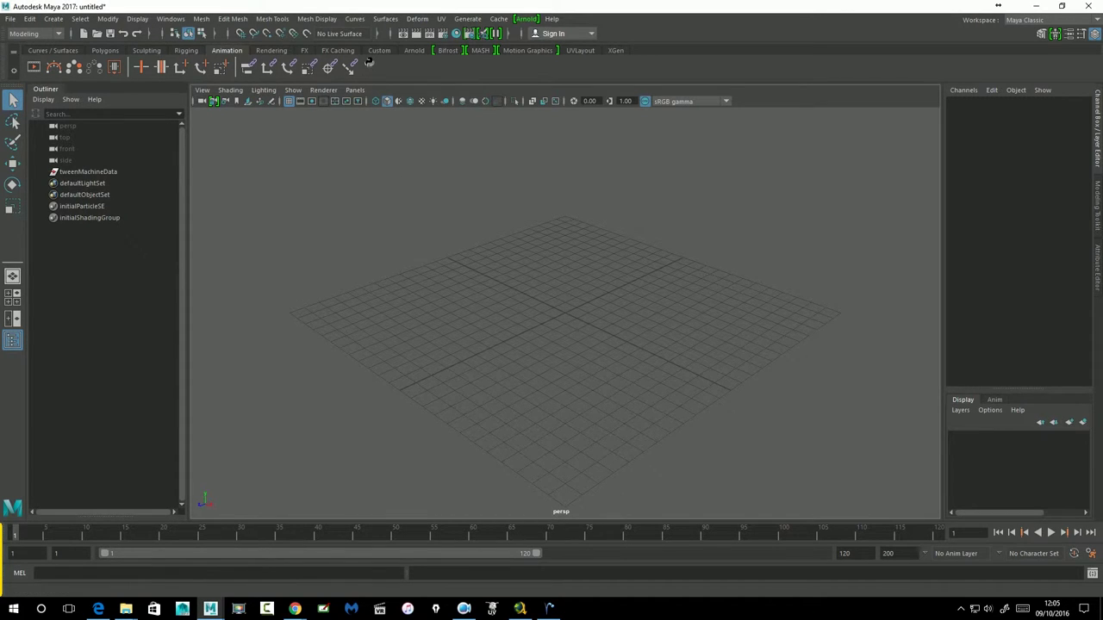
click(13, 68)
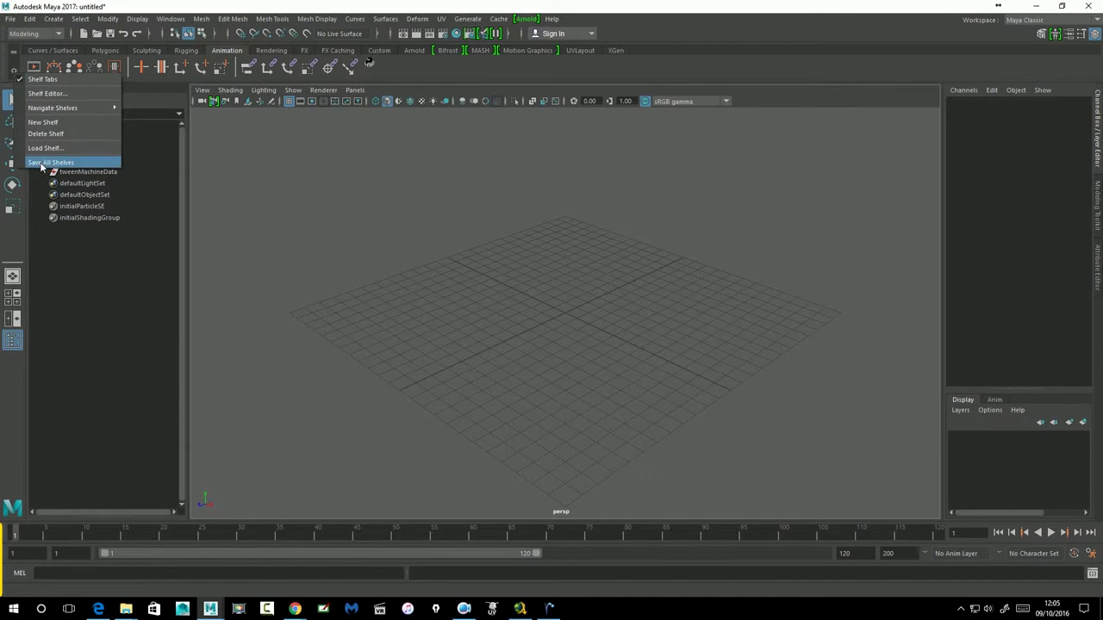
click(75, 166)
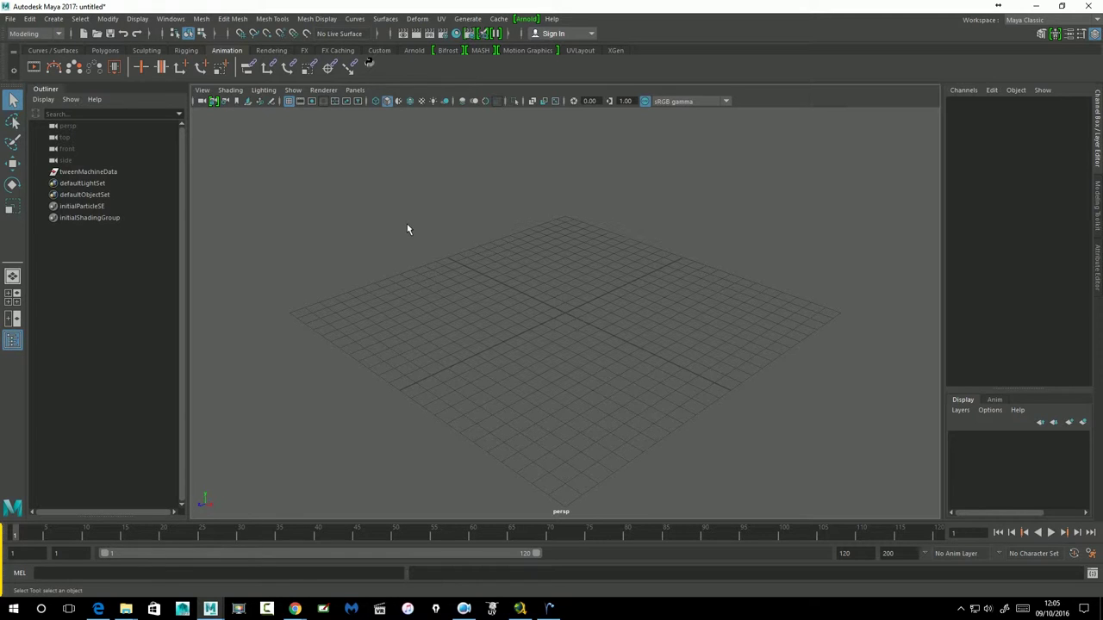
Edit the tweenMachine shelf button and browse for a custom icon under Shelves settings
right_click(373, 65)
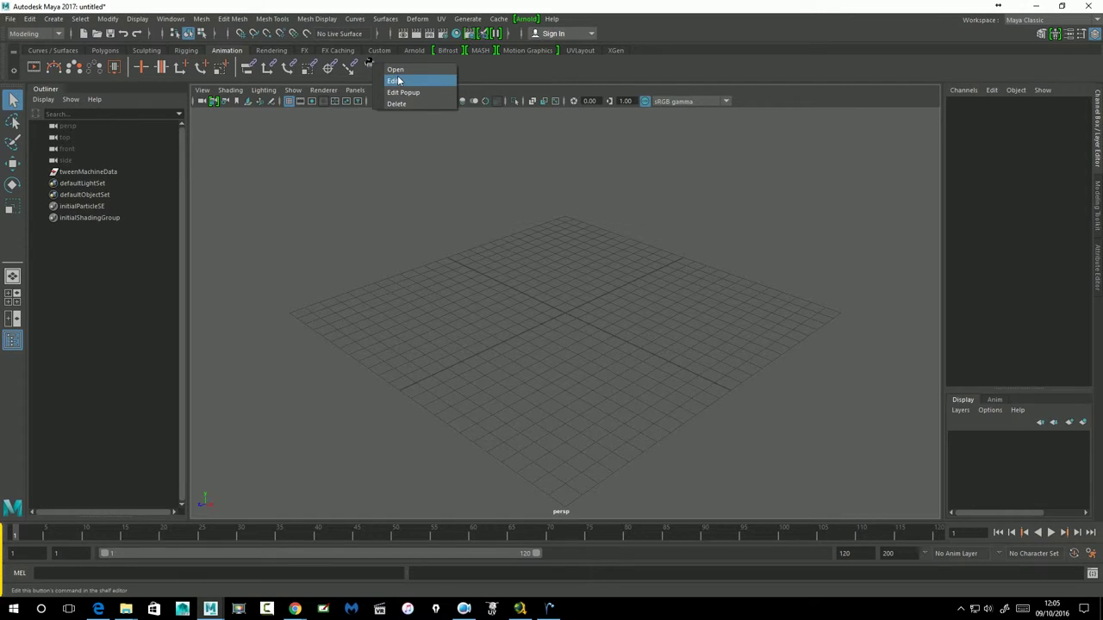
click(399, 81)
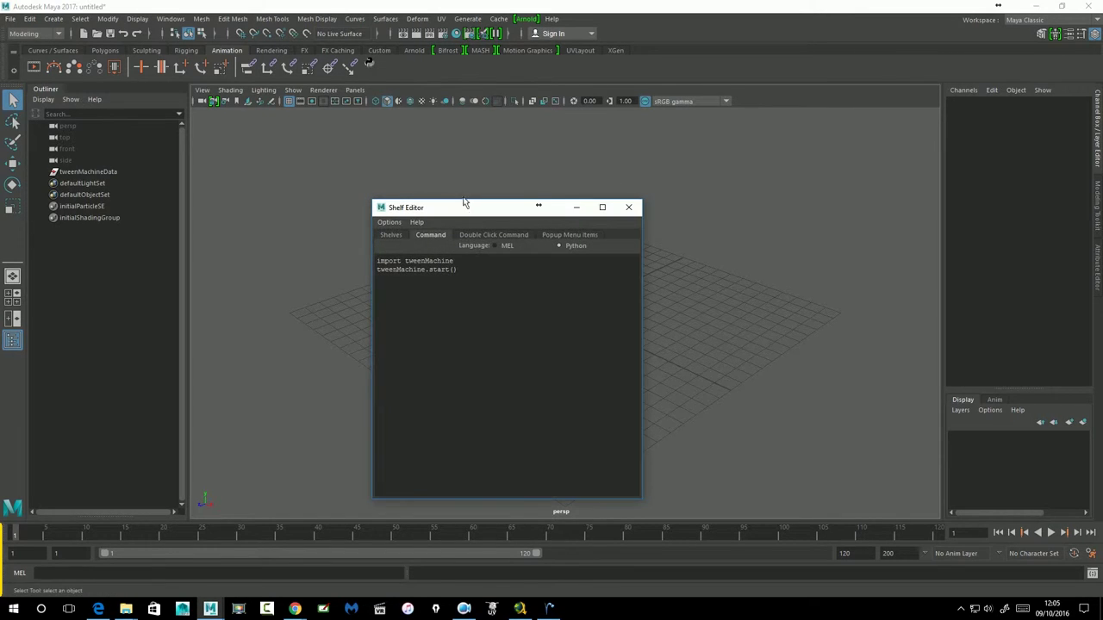
click(391, 236)
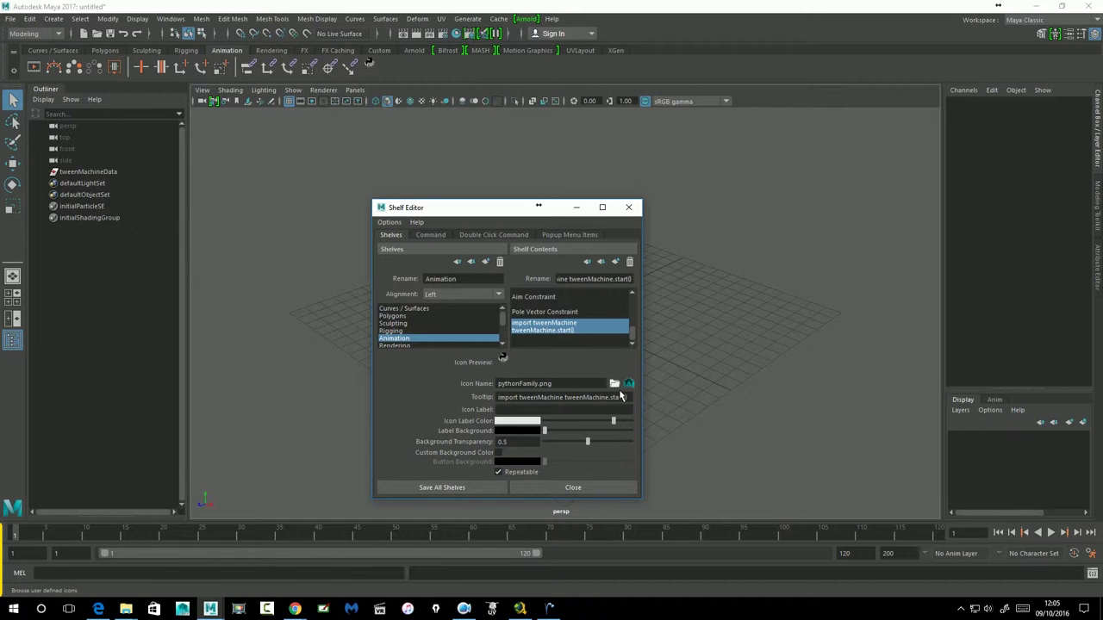
click(615, 385)
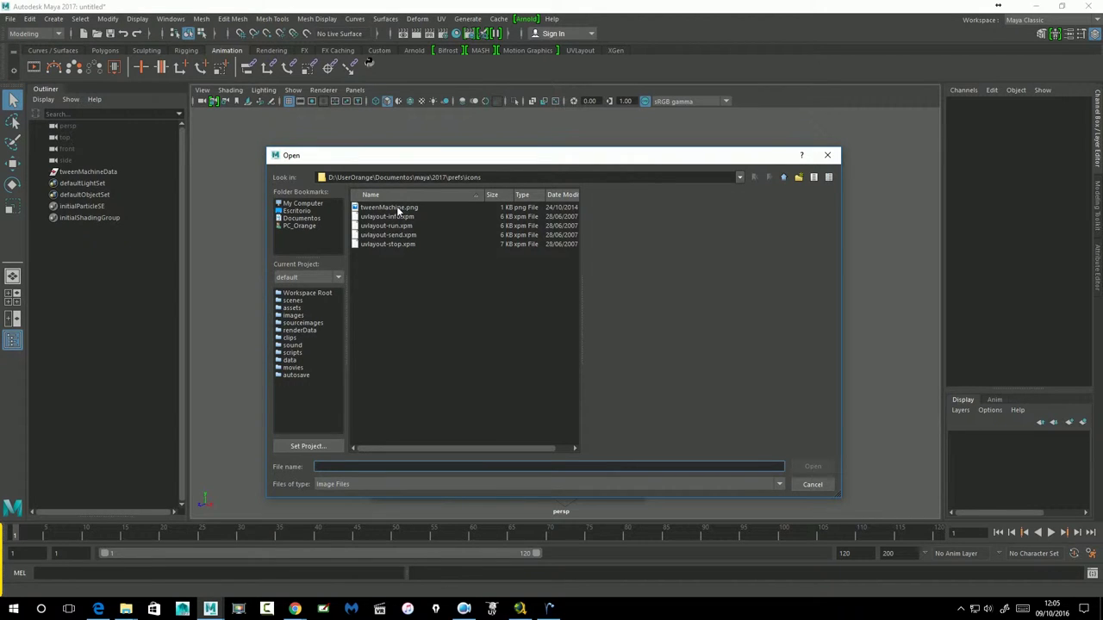
key(Escape)
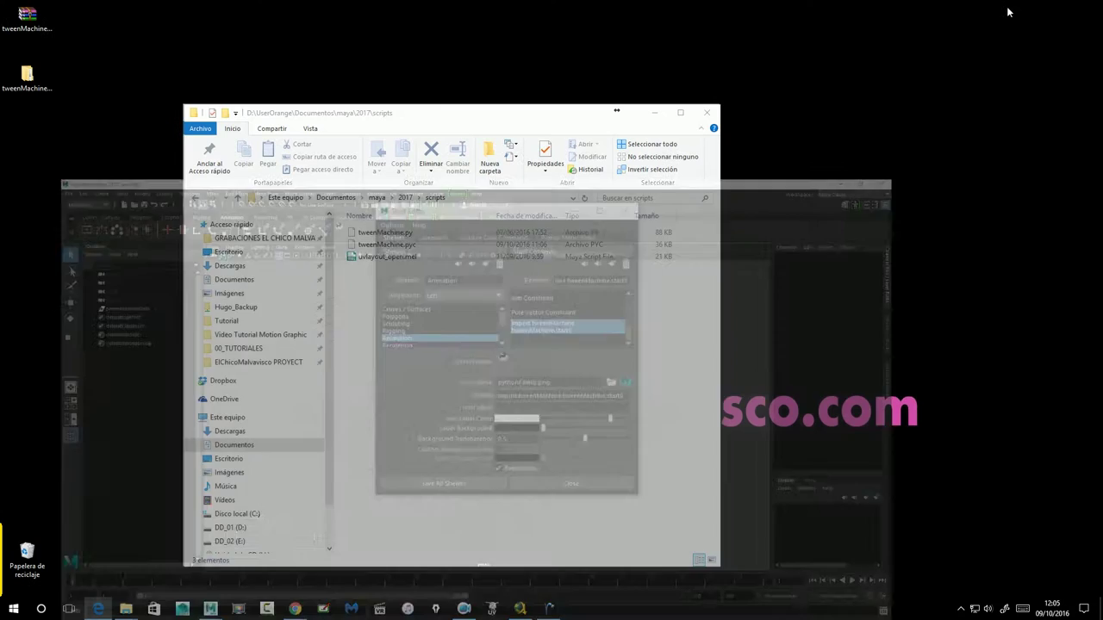
Copy tweenMachine.png from the desktop tweenMachine-py folder
double_click(27, 76)
click(400, 263)
double_click(400, 266)
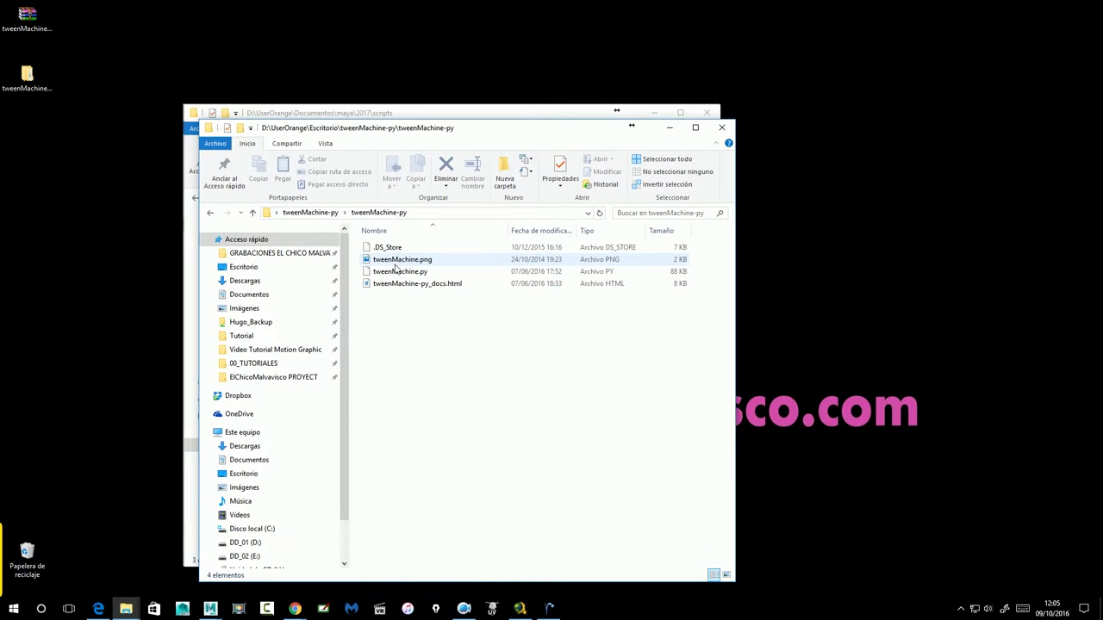
click(400, 260)
right_click(396, 261)
click(215, 528)
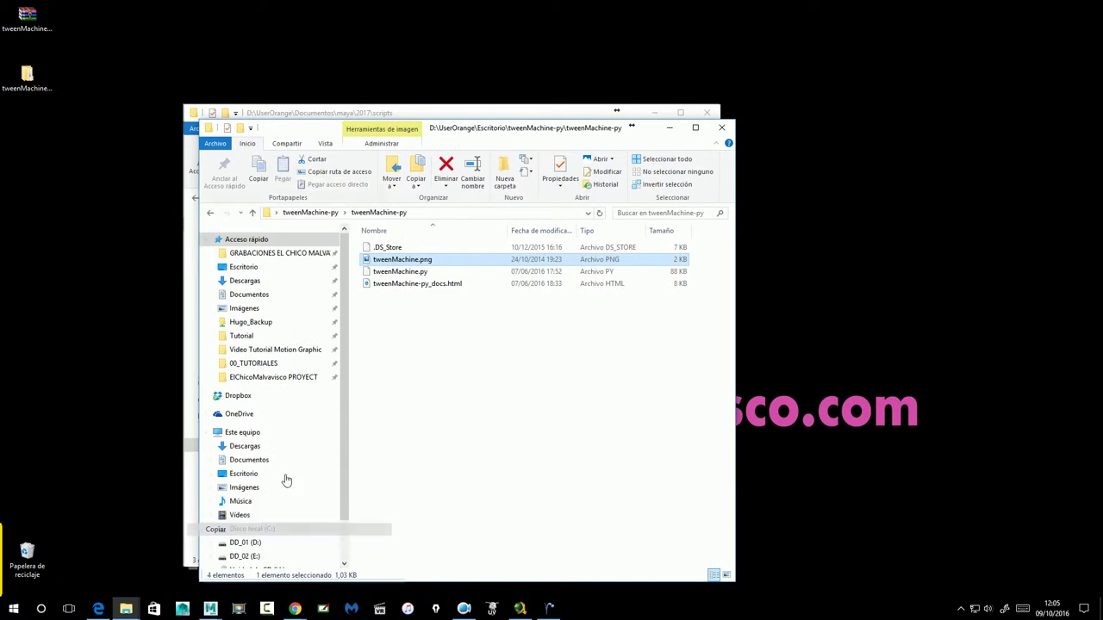
Paste tweenMachine.png into maya\2017\prefs\icons, replacing the existing copy, and return to Maya
click(721, 128)
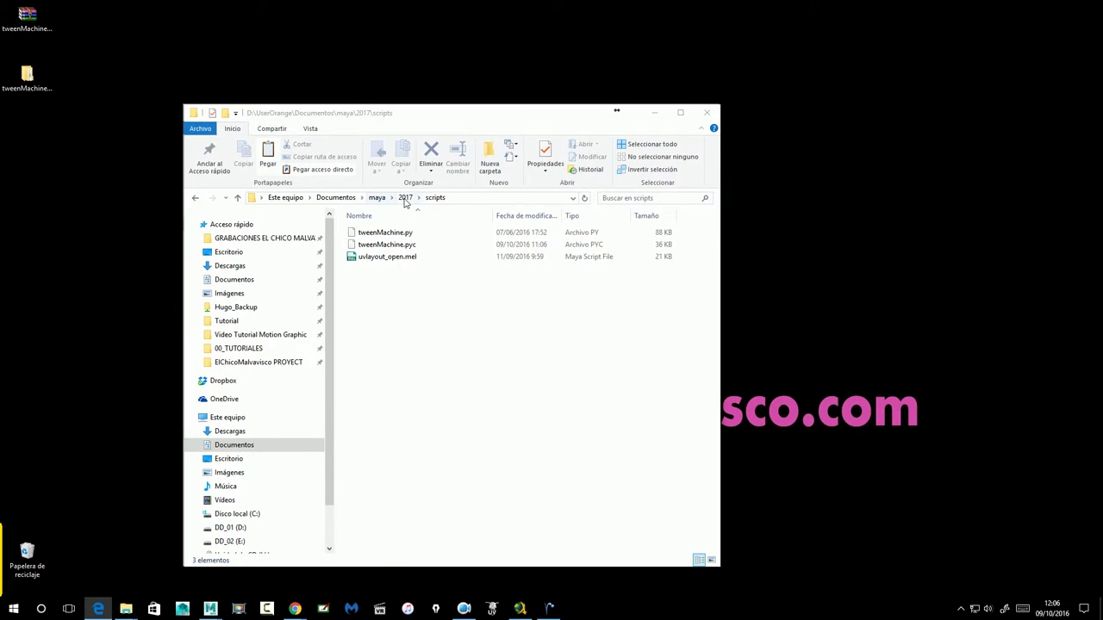
click(405, 198)
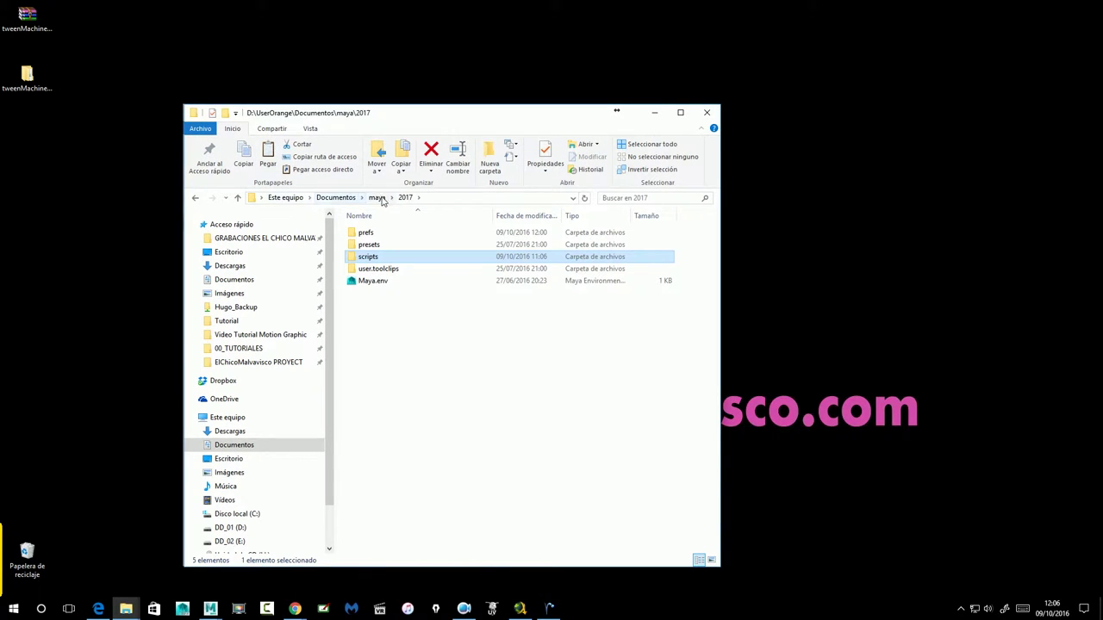
click(380, 238)
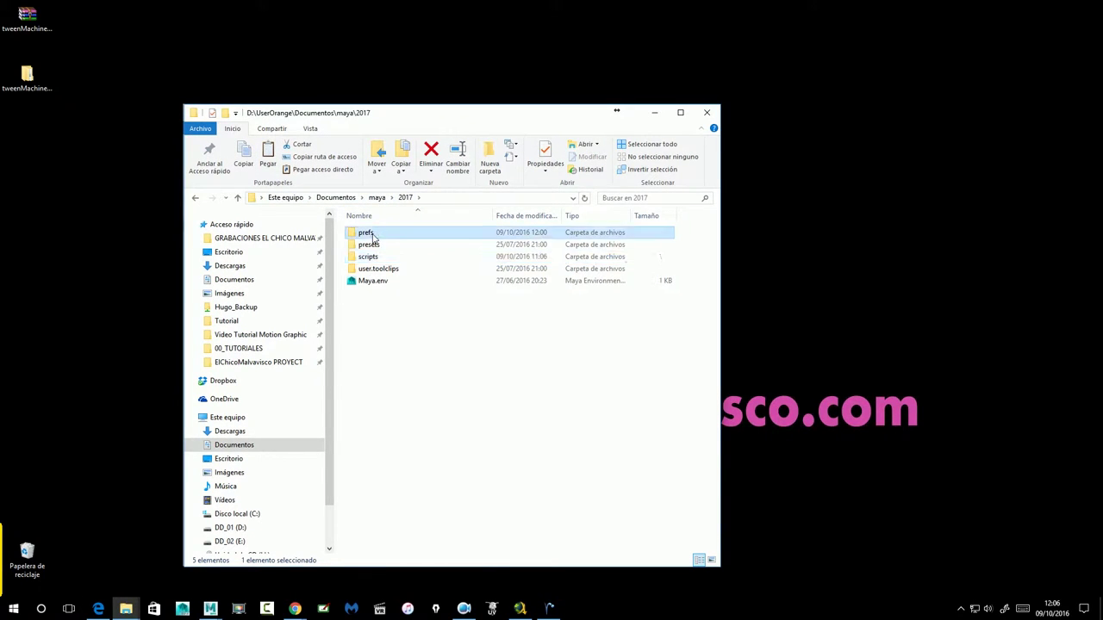
double_click(367, 238)
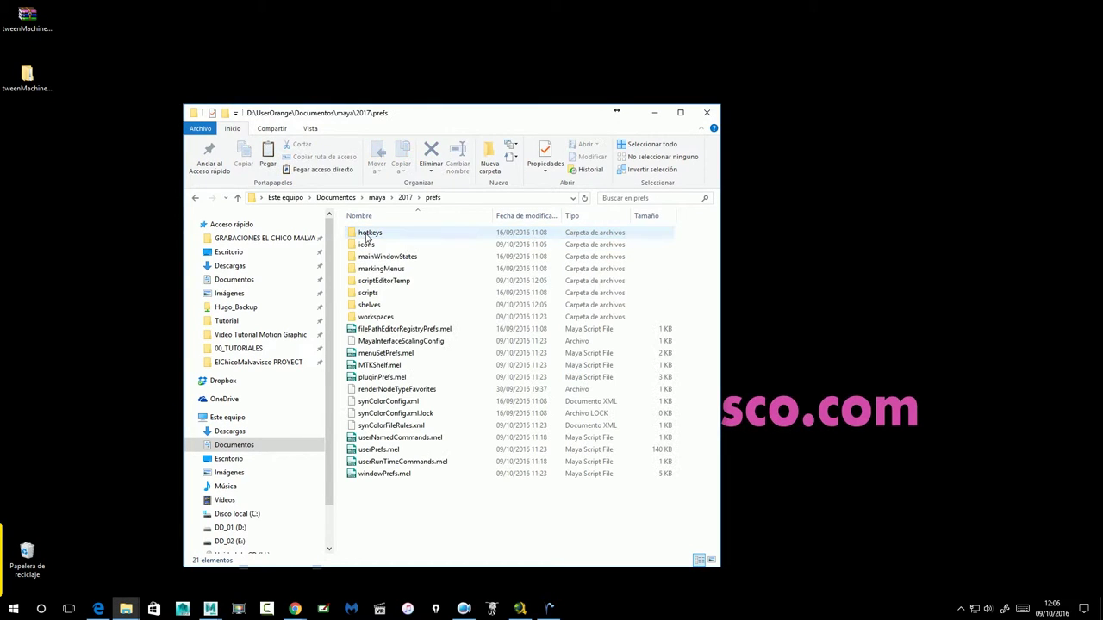
double_click(368, 246)
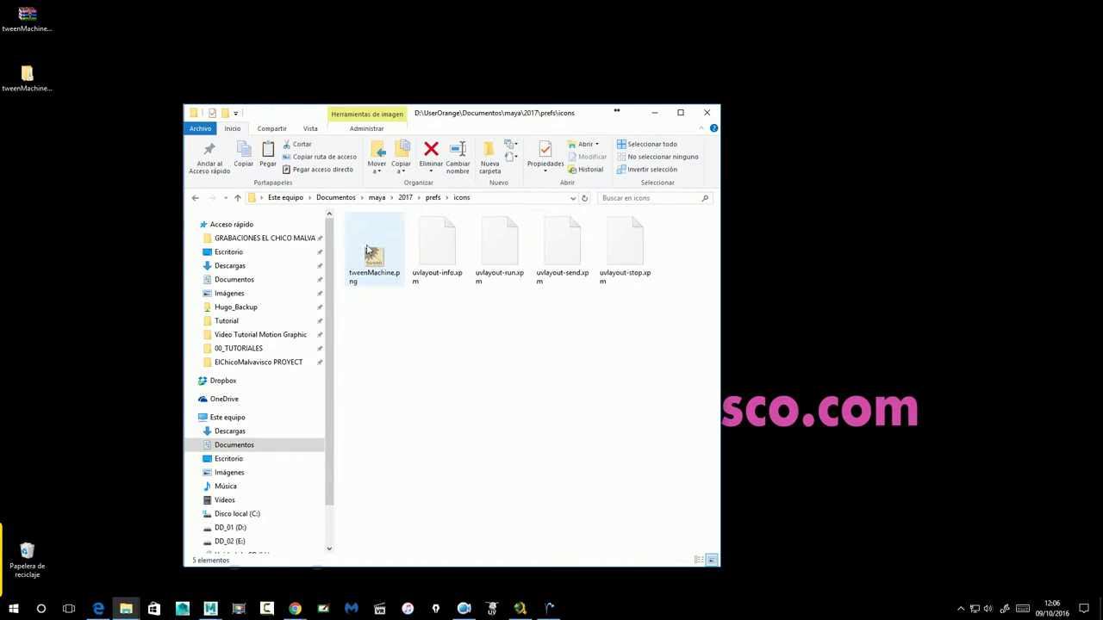
right_click(487, 334)
click(373, 413)
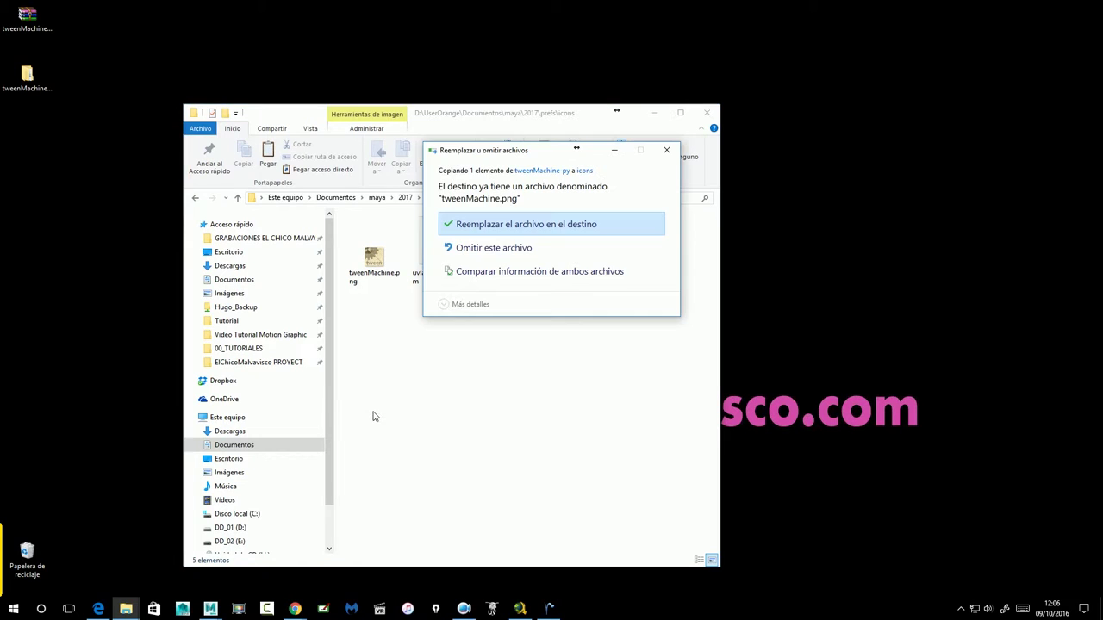
click(535, 228)
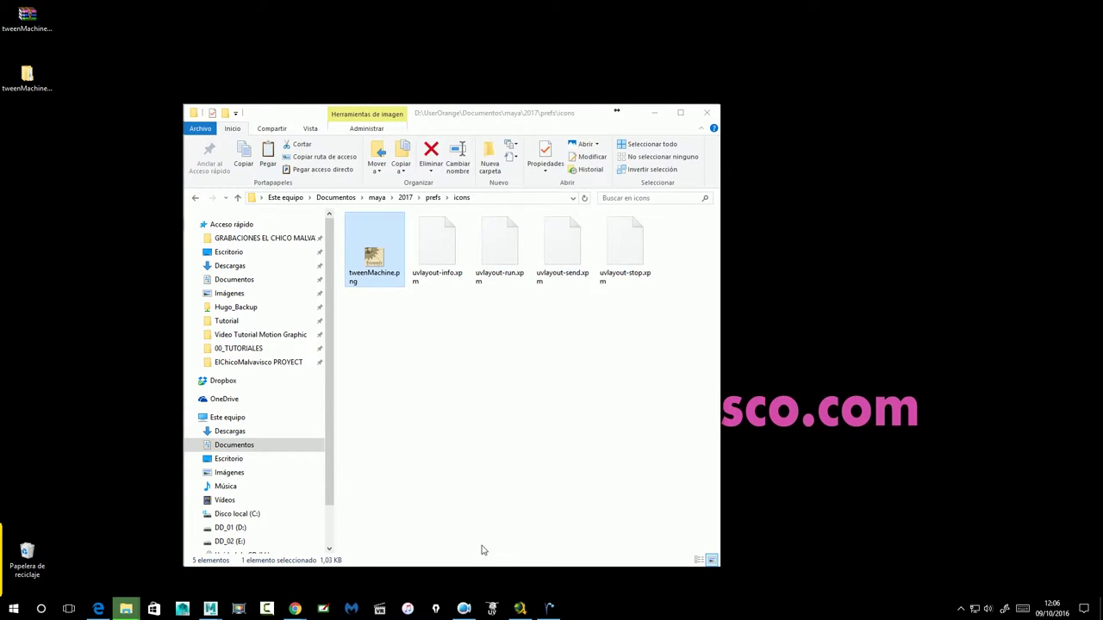
click(218, 609)
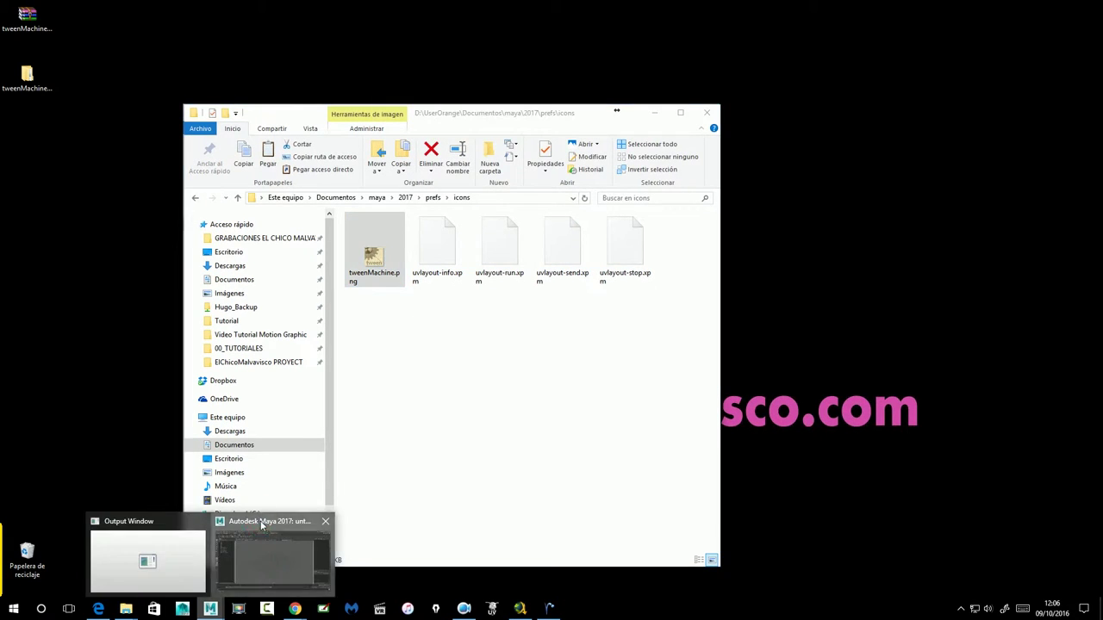
click(272, 558)
Set the shelf button's Icon Name to tweenMachine.png, close the Shelf Editor, and Save All Shelves
click(614, 384)
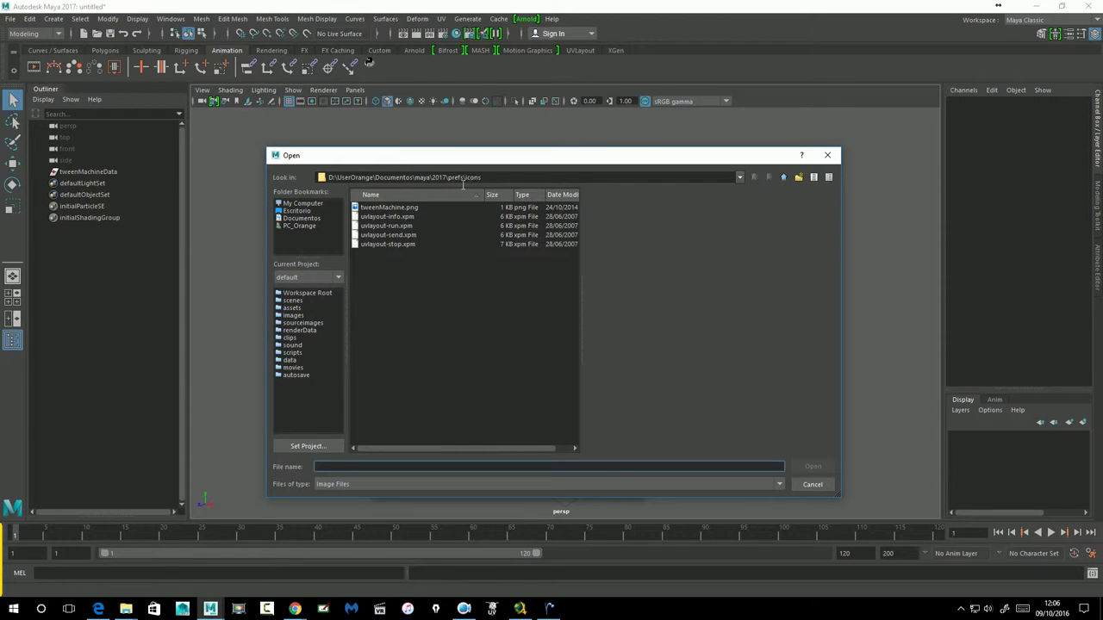
click(373, 209)
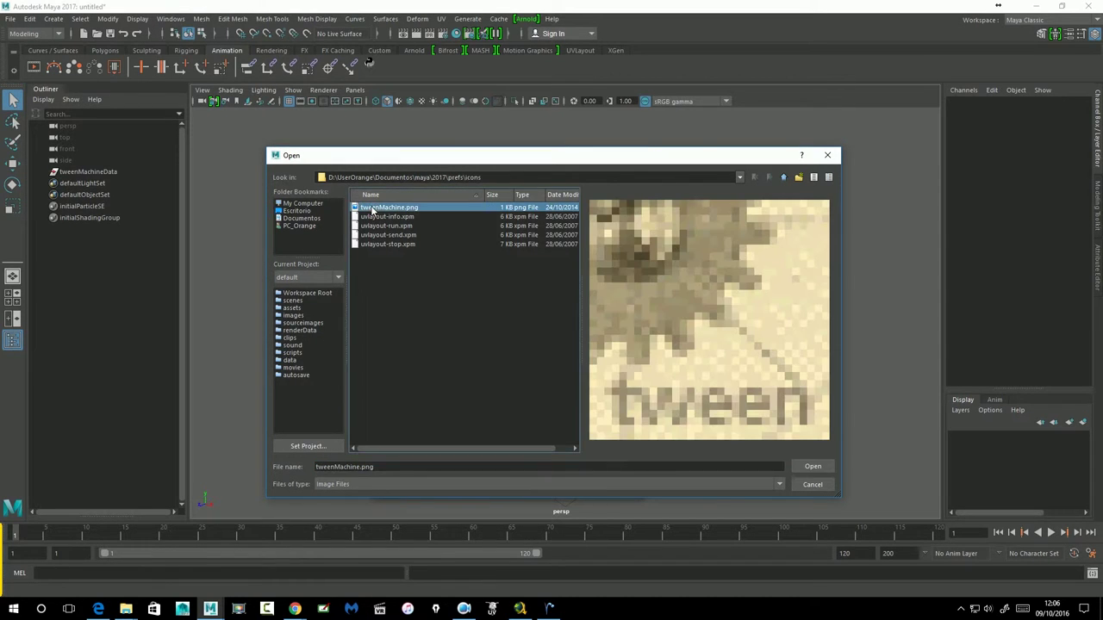
click(812, 467)
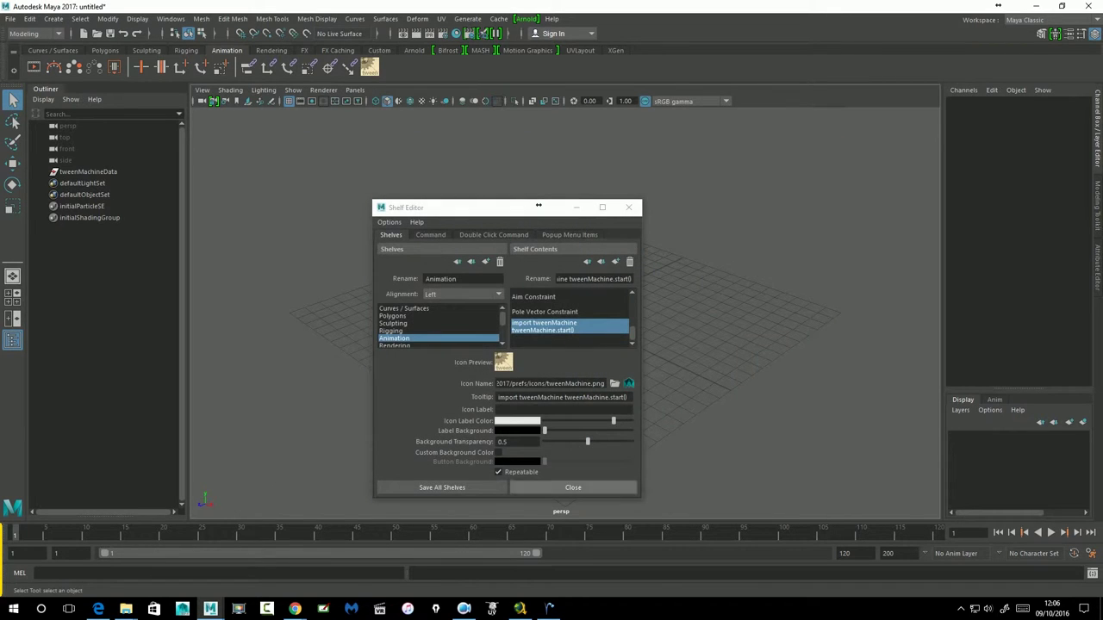
click(435, 489)
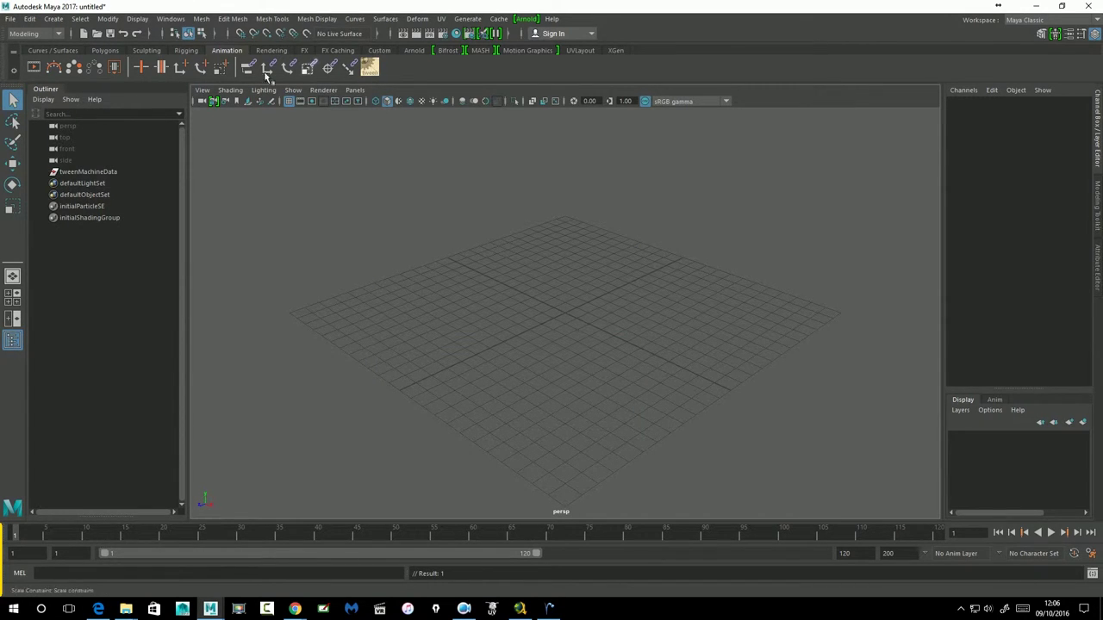
click(14, 69)
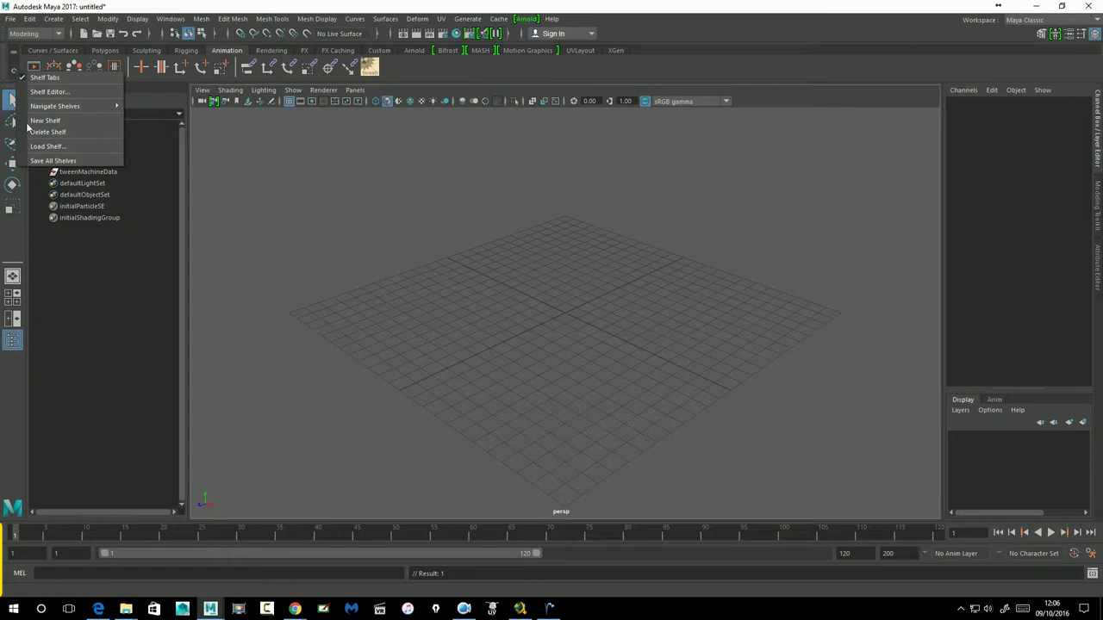
click(52, 161)
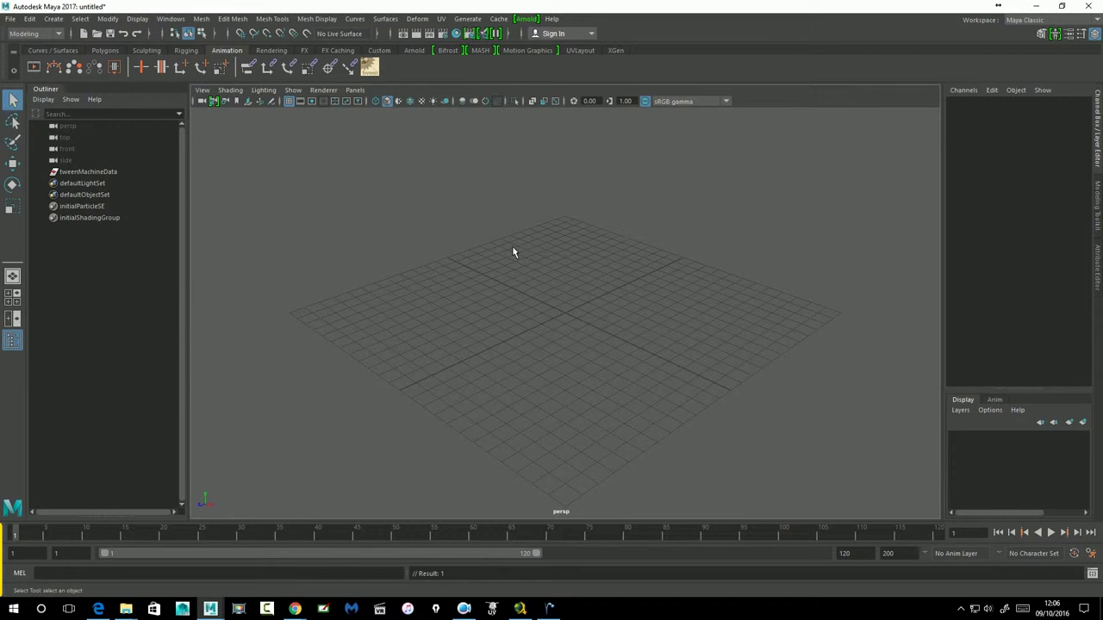
mouse_move(295, 609)
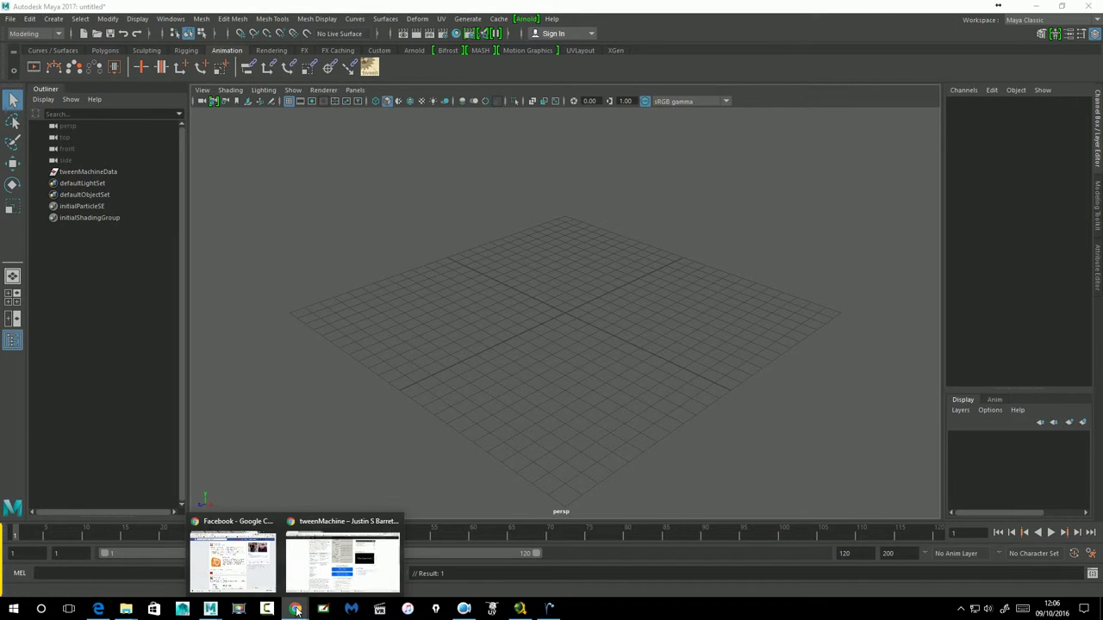
Accept the MeryProject.com terms and save Mery_v3.5_for_2015.rar for Maya 2015, then minimize Chrome
click(340, 543)
click(271, 11)
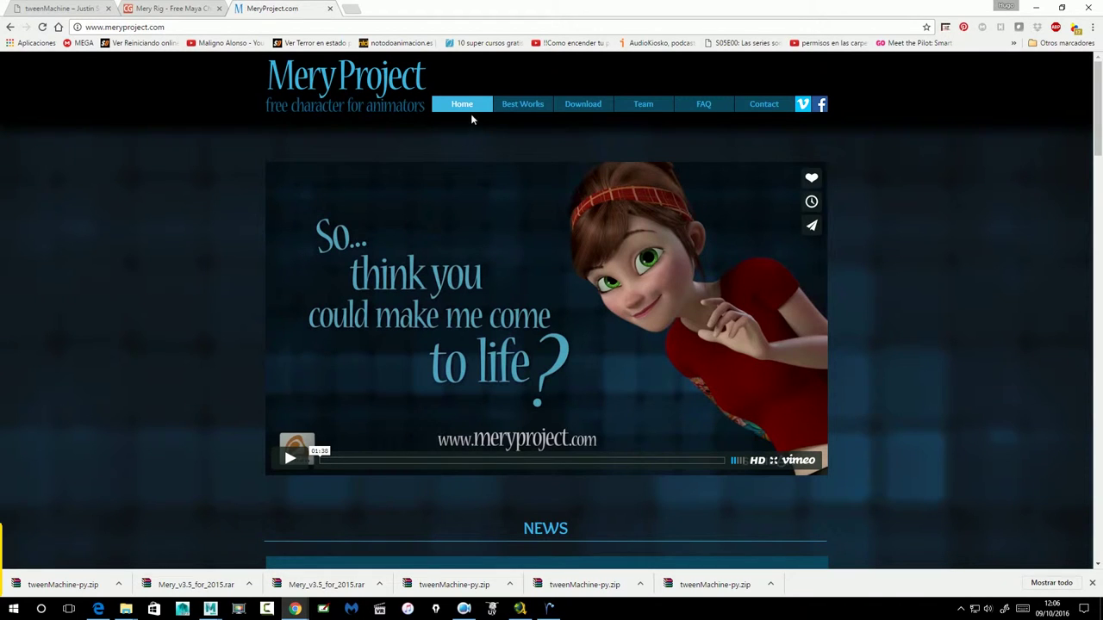
click(589, 108)
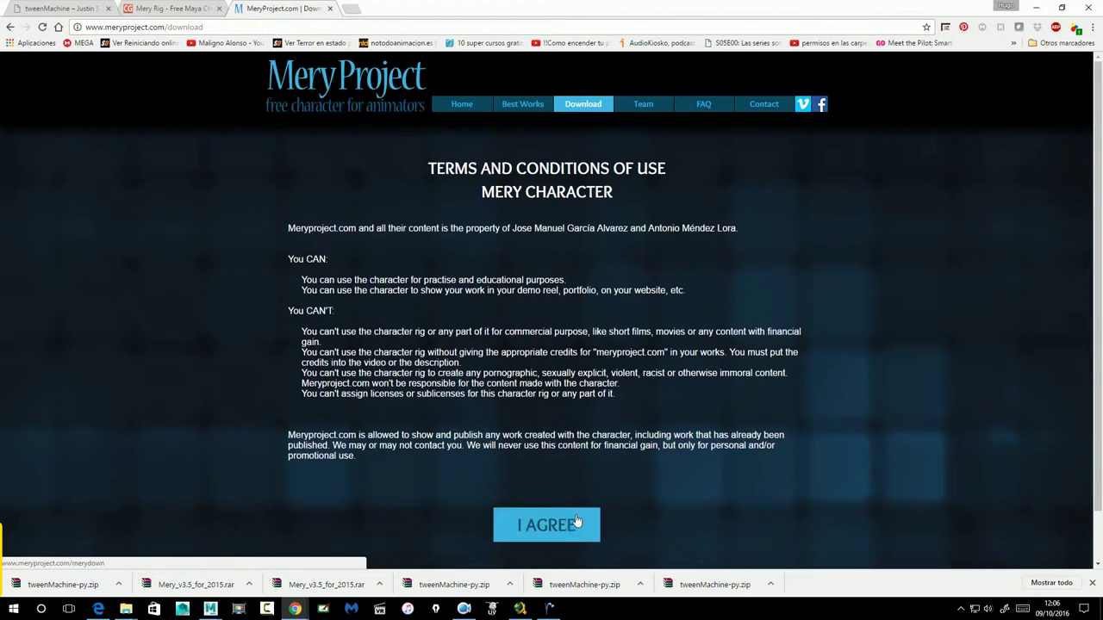
click(568, 526)
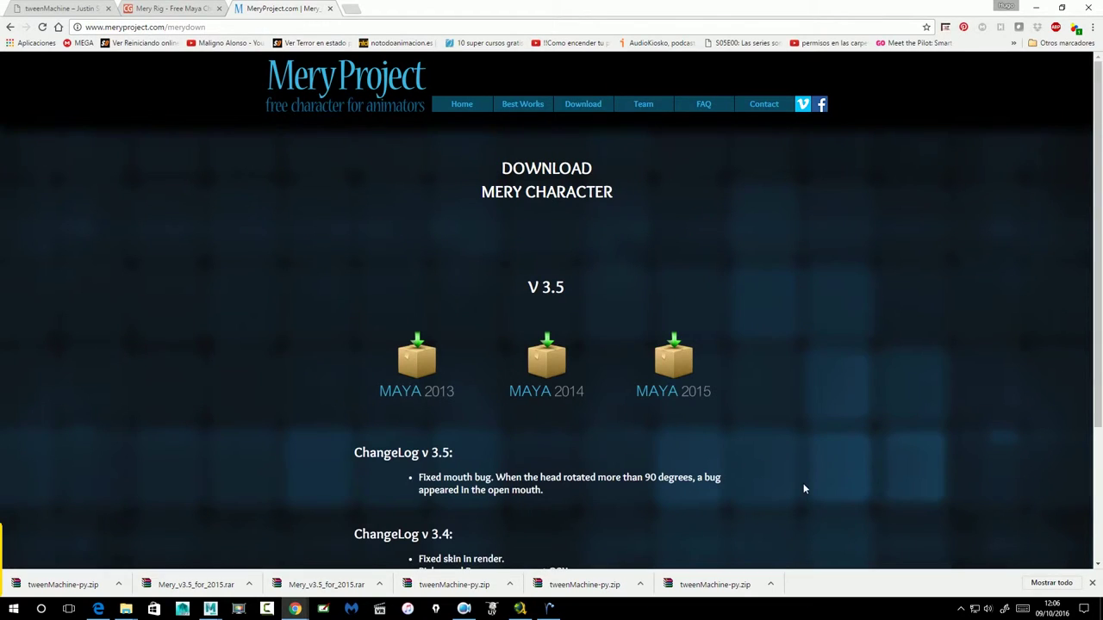
click(680, 368)
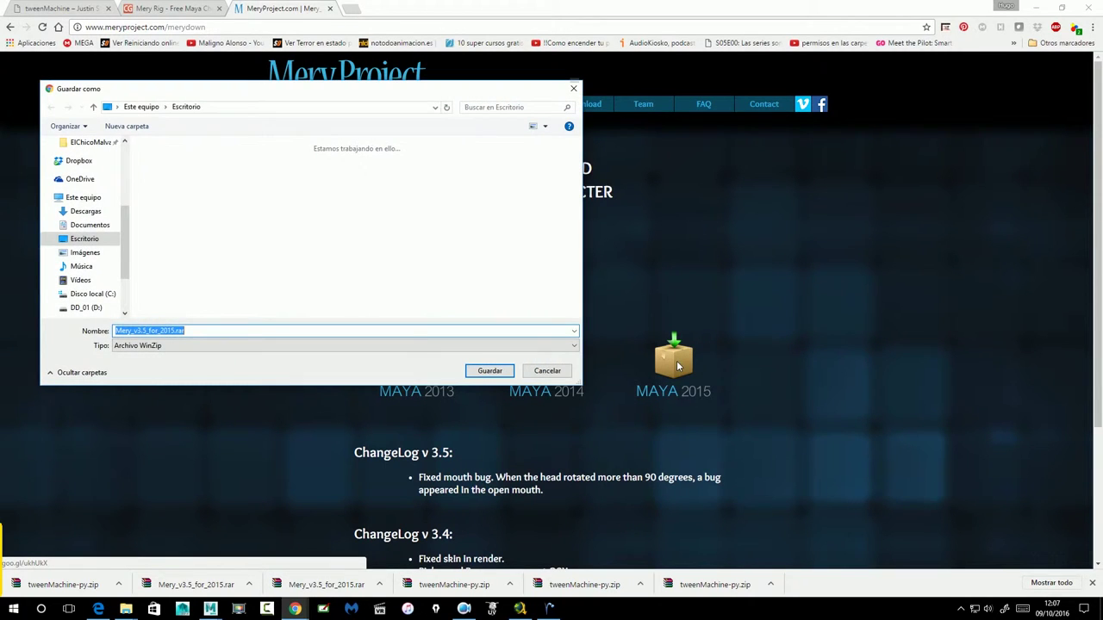
click(489, 371)
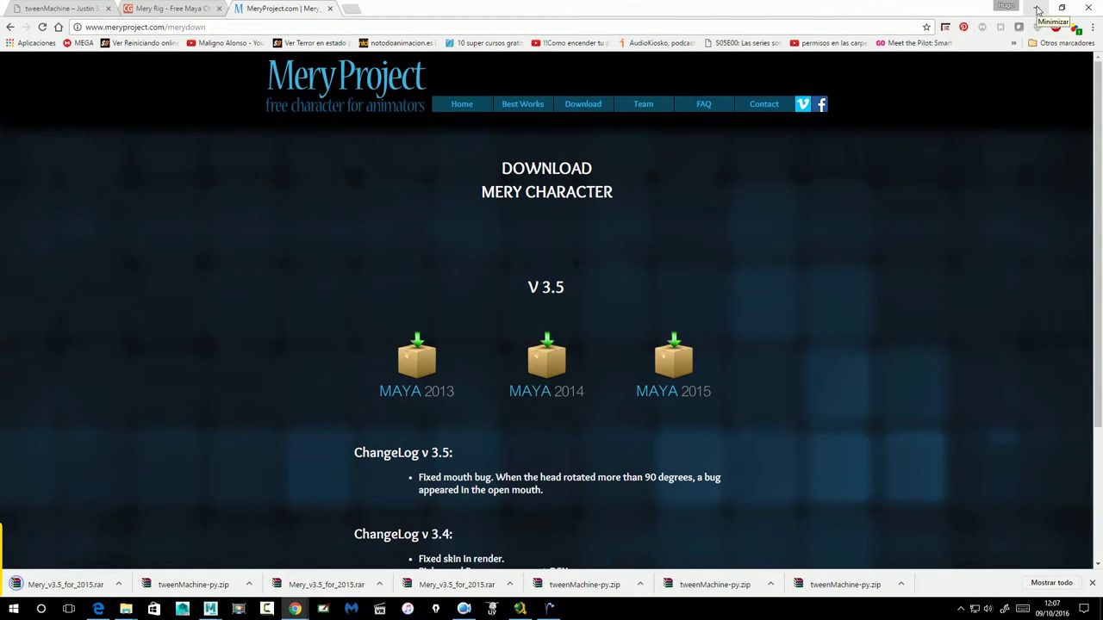
click(1038, 10)
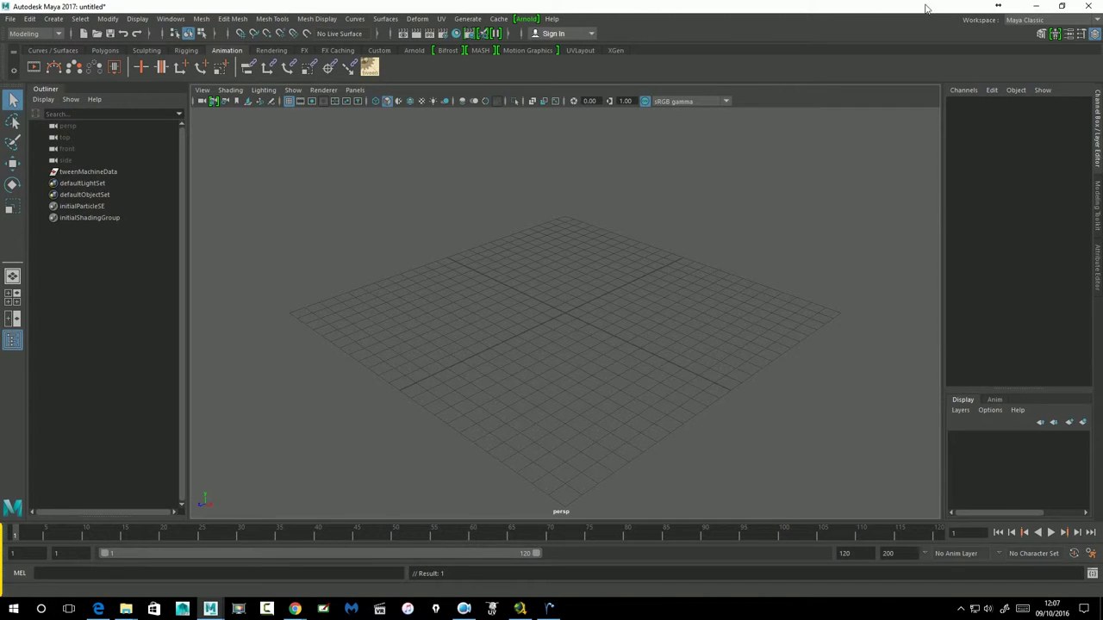
Close the open Explorer windows and extract the Mery rar onto the desktop
click(1036, 8)
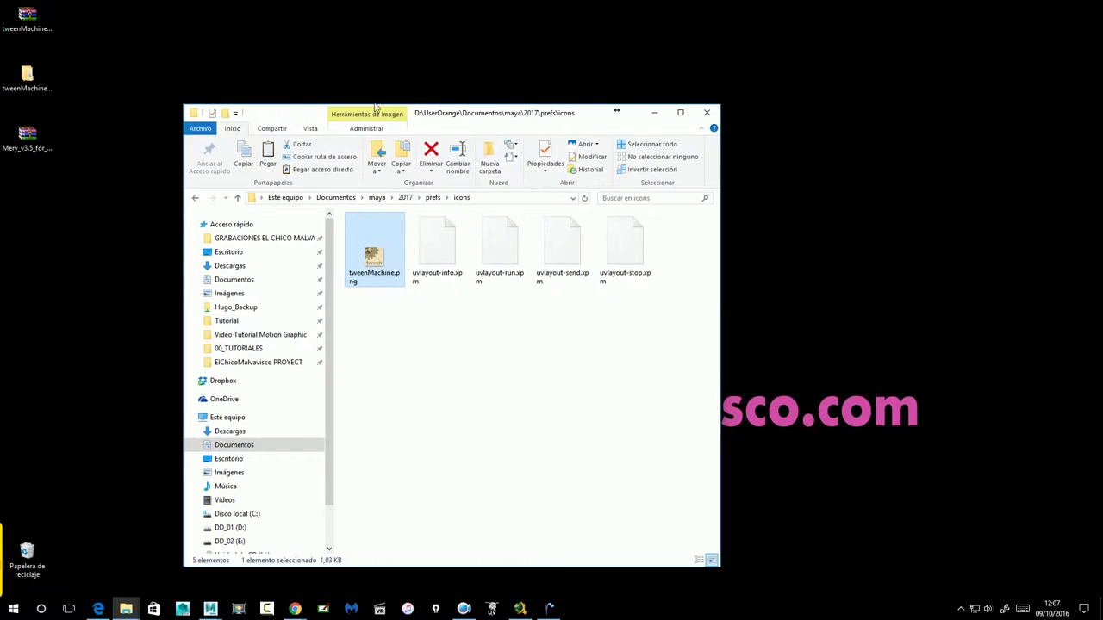
click(704, 112)
click(704, 113)
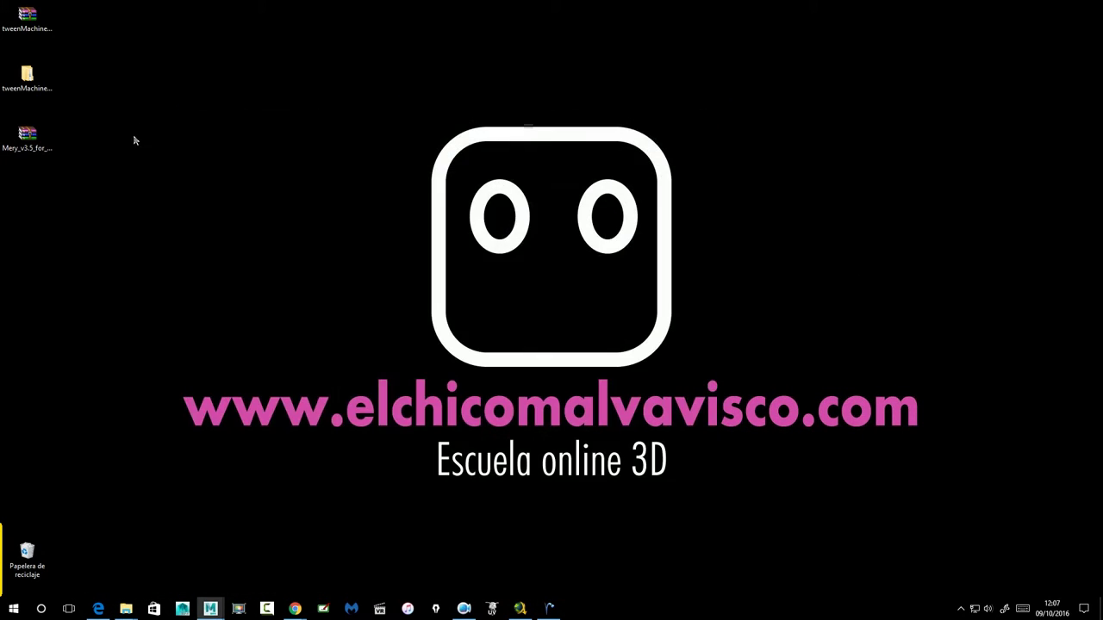
click(27, 138)
right_click(3, 126)
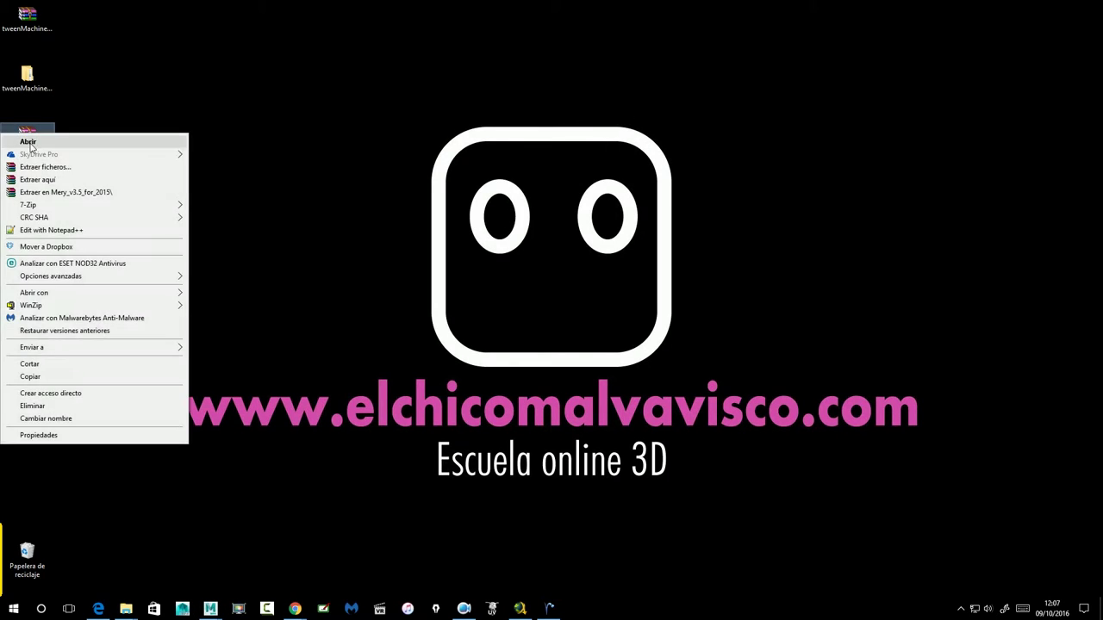
click(48, 196)
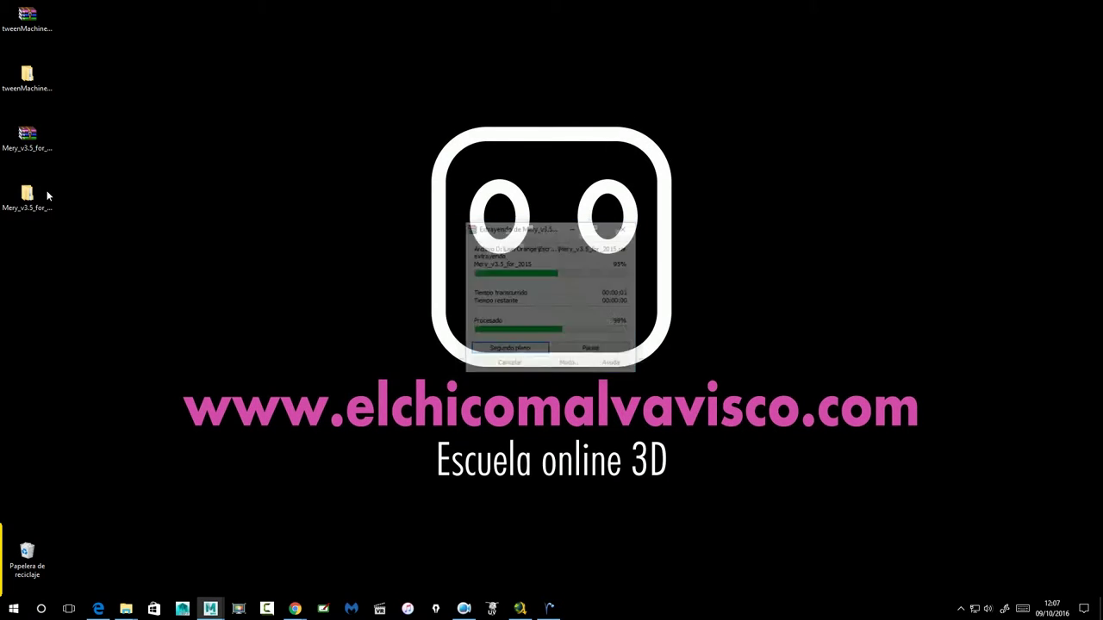
Open the inner Mery_v3.5_for_2015 folder and select Mery_v3.5_for_2015.mb
double_click(27, 197)
double_click(366, 233)
click(349, 271)
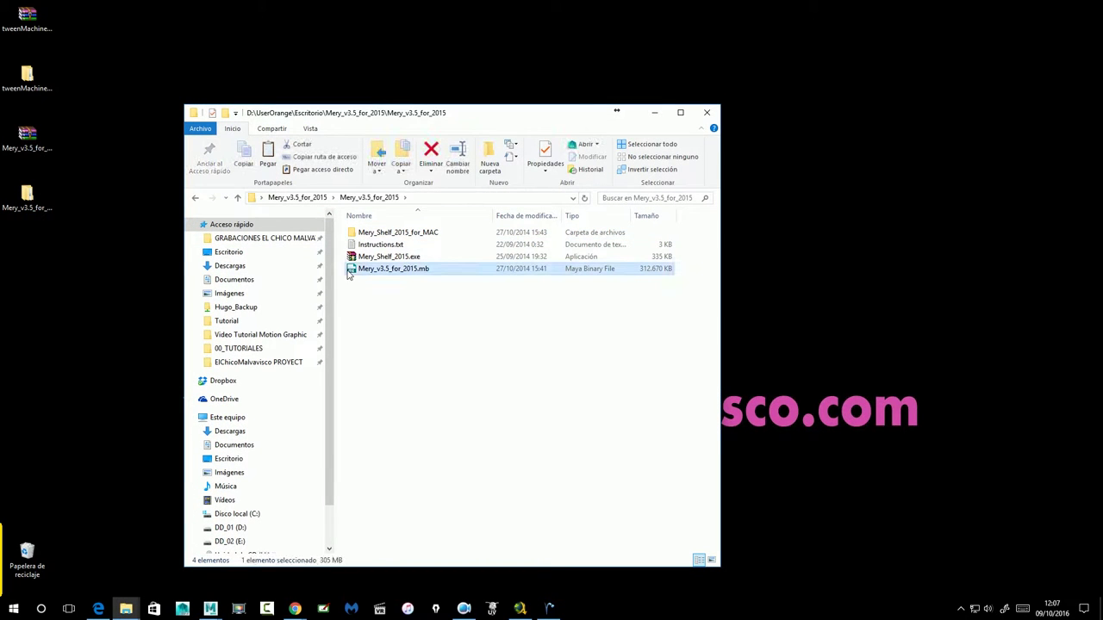
Reference Mery_v3.5_for_2015.mb from the desktop folder through the Reference Editor
click(210, 608)
click(244, 526)
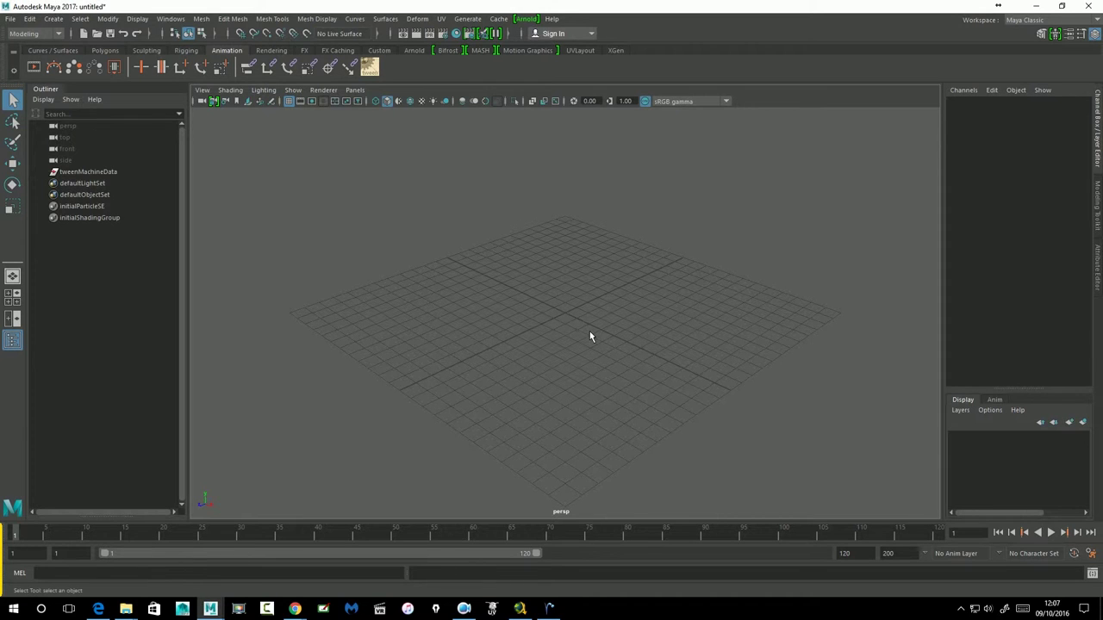
click(10, 18)
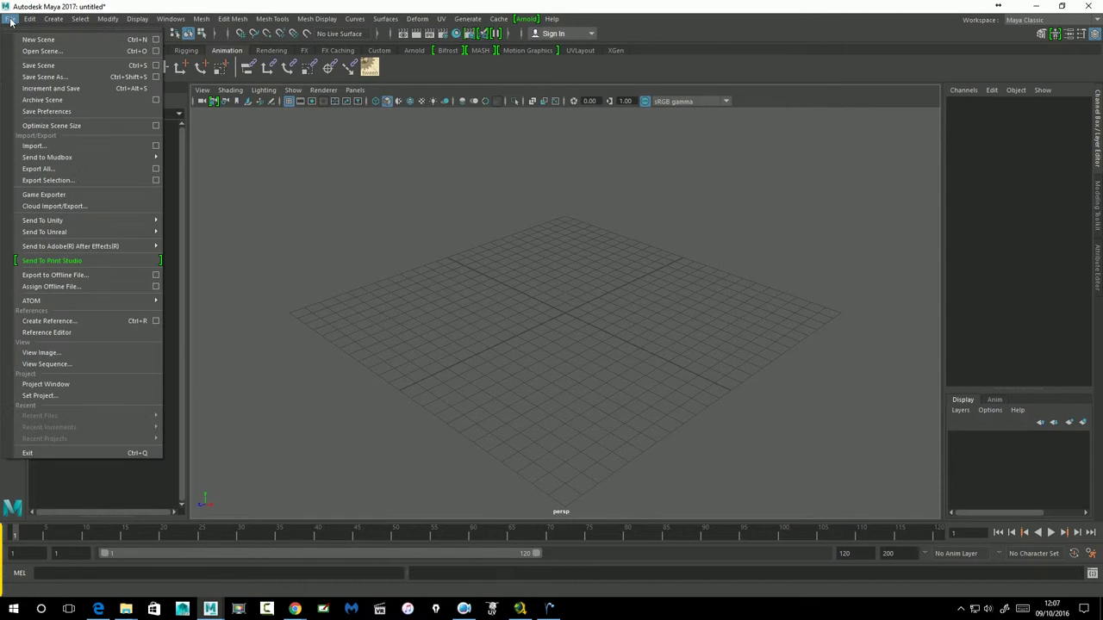
click(50, 334)
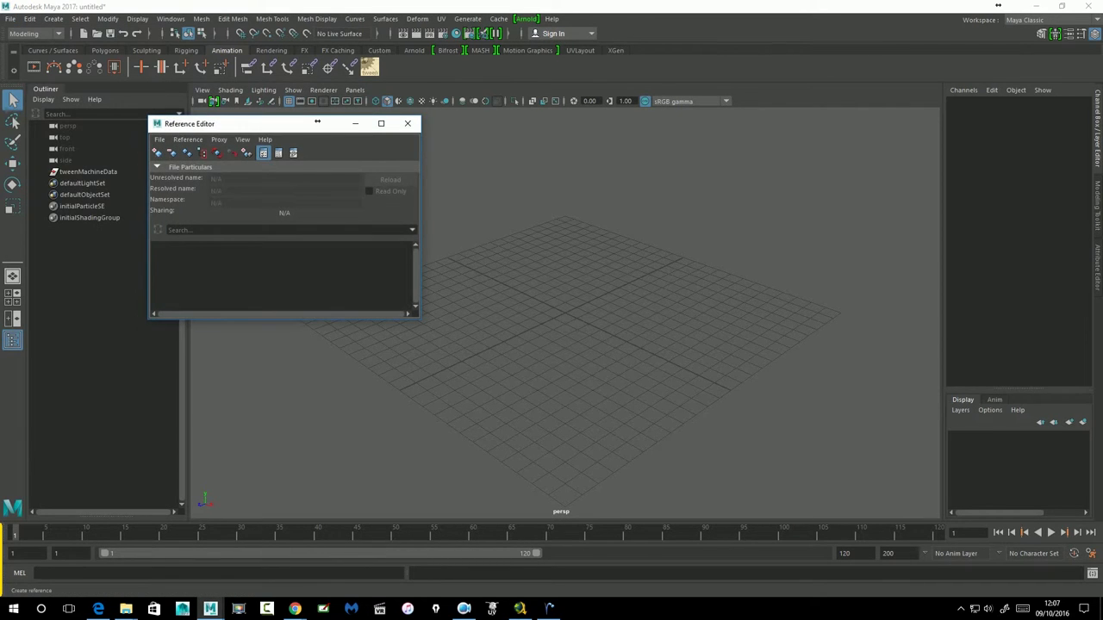
click(158, 154)
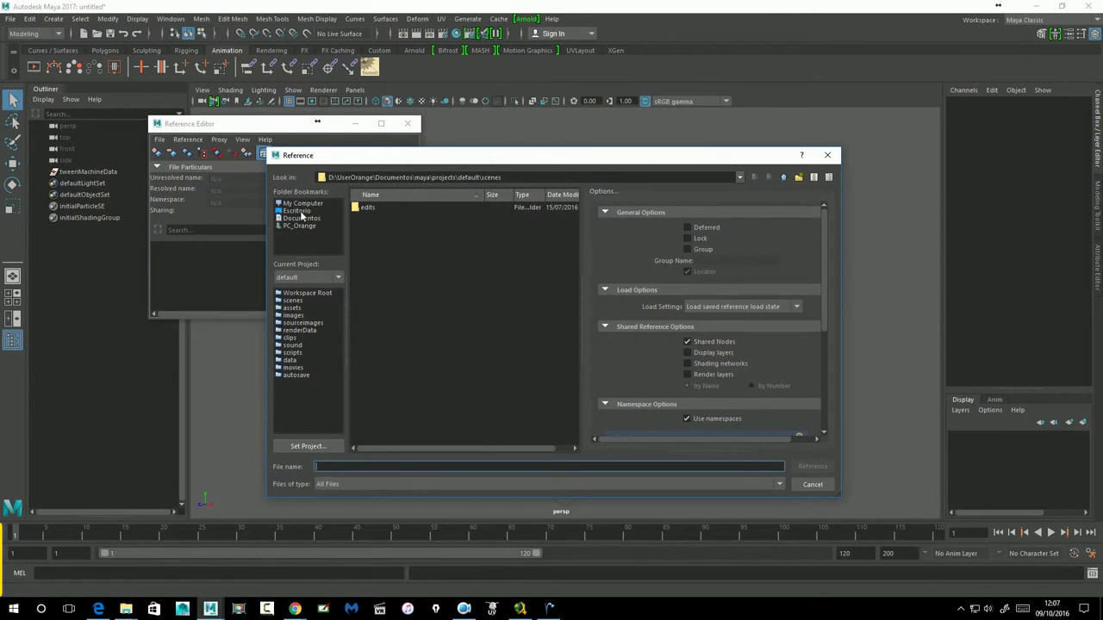
click(297, 212)
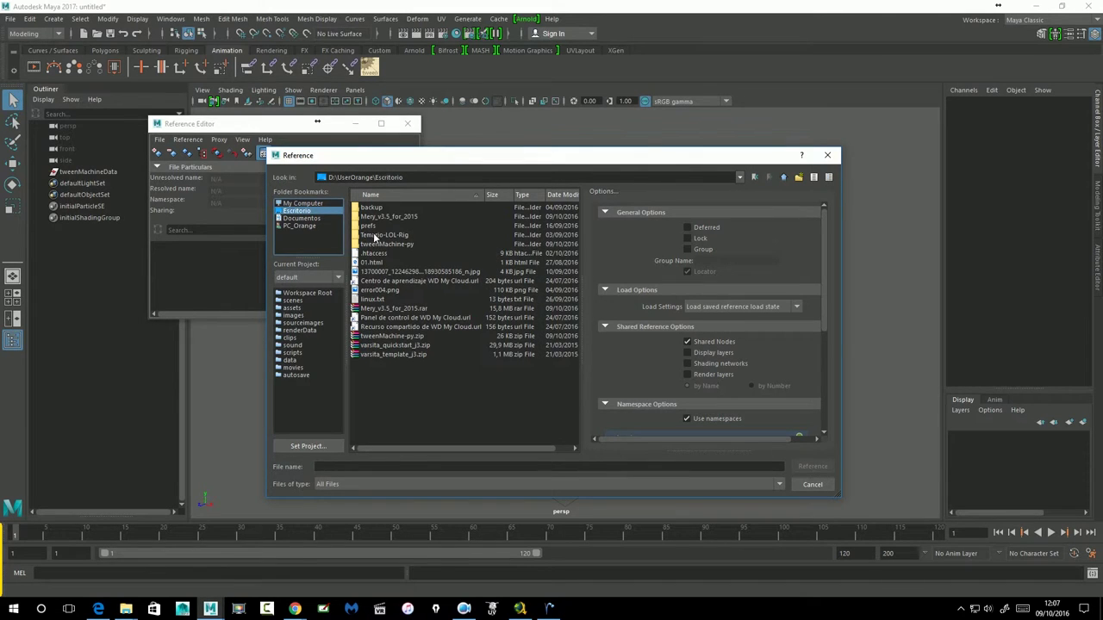
double_click(372, 217)
double_click(377, 208)
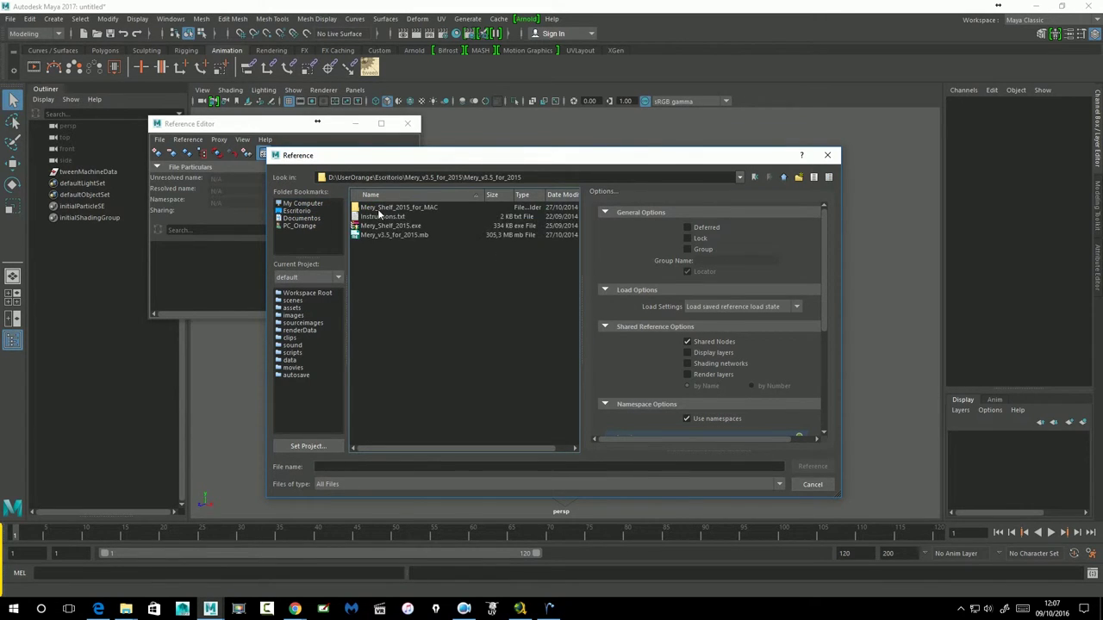
click(395, 235)
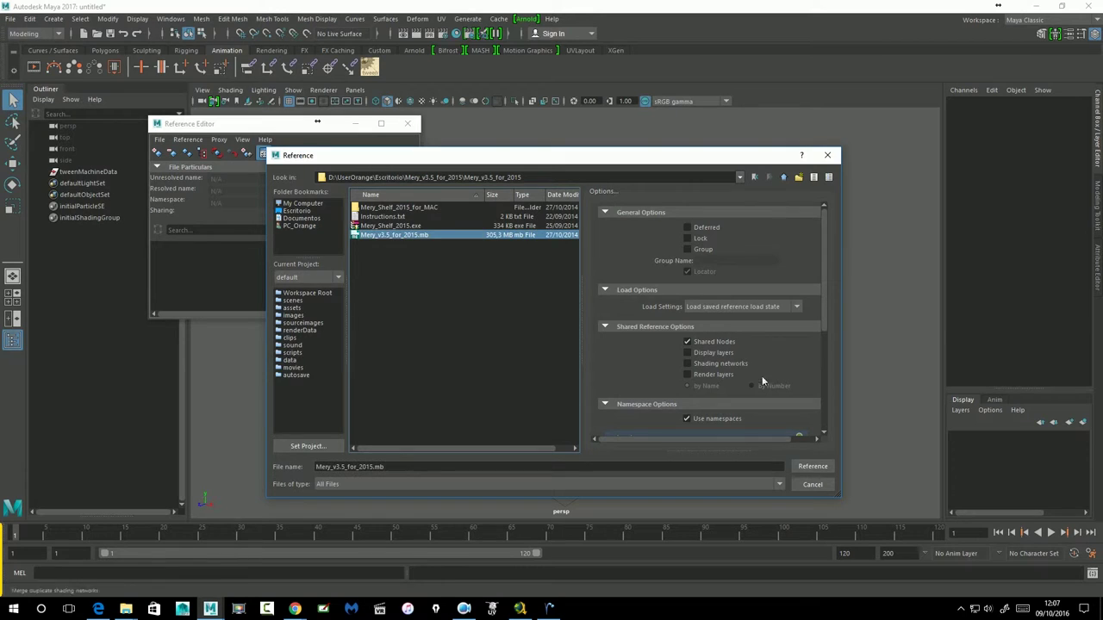
click(815, 467)
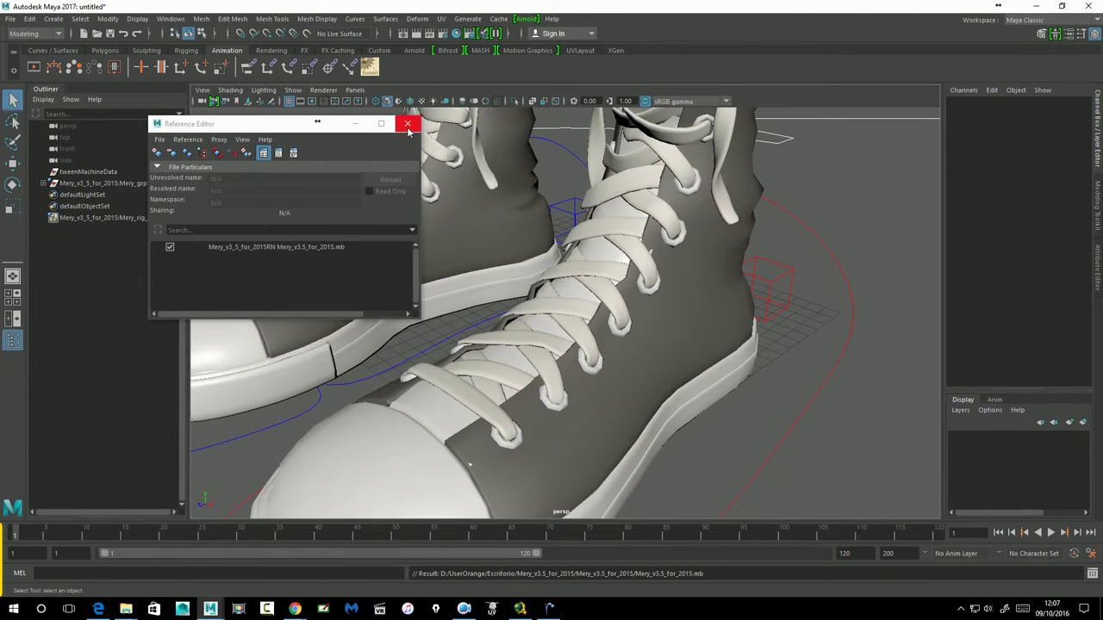
click(407, 124)
Dolly and orbit the perspective view to frame the whole Mery rig from the front
scroll(497, 342, down, 5)
scroll(498, 342, down, 3)
scroll(497, 342, down, 2)
alt+drag(498, 342, 463, 286)
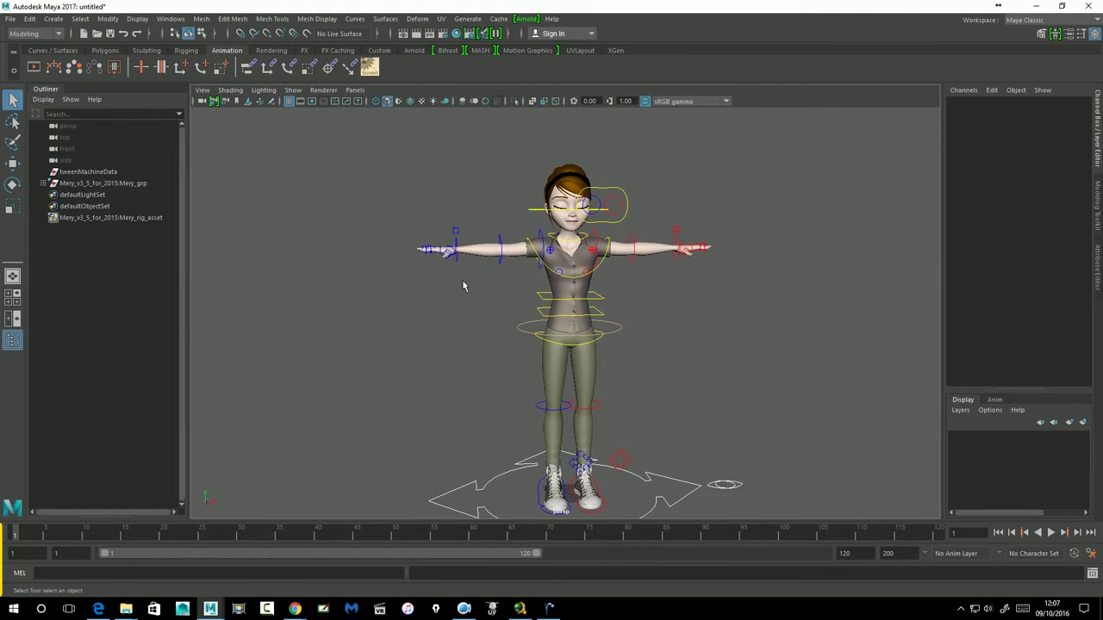
scroll(463, 286, up, 3)
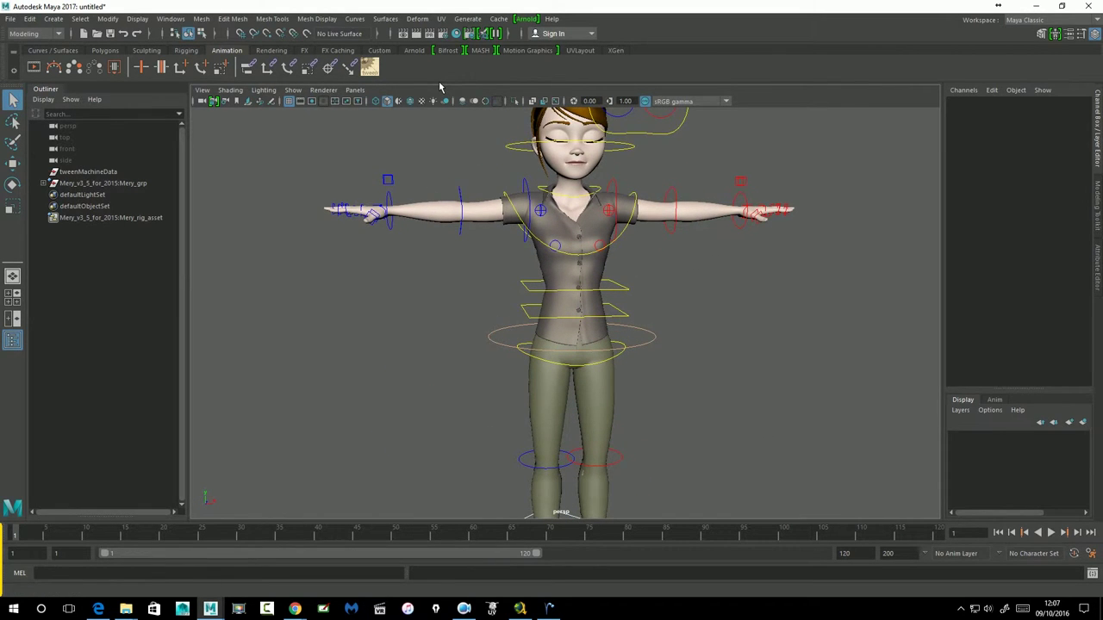
scroll(461, 247, down, 3)
alt+drag(460, 246, 467, 293)
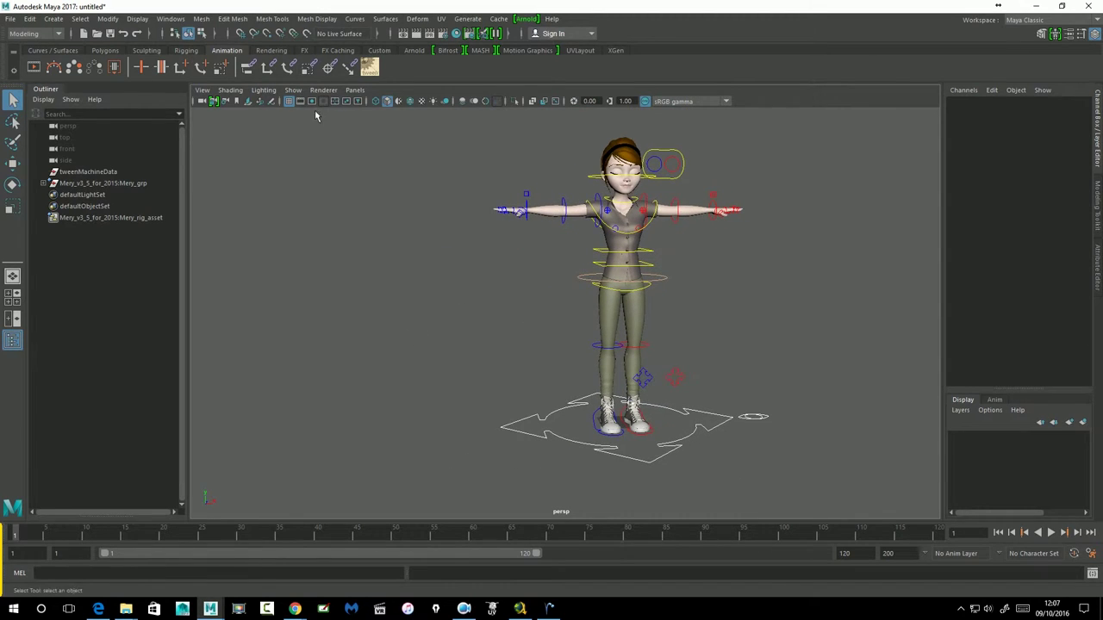
Create a polygon sphere at Translate X -186.243, scale it to 9.404, and key it at frame 1
click(53, 18)
mouse_move(88, 60)
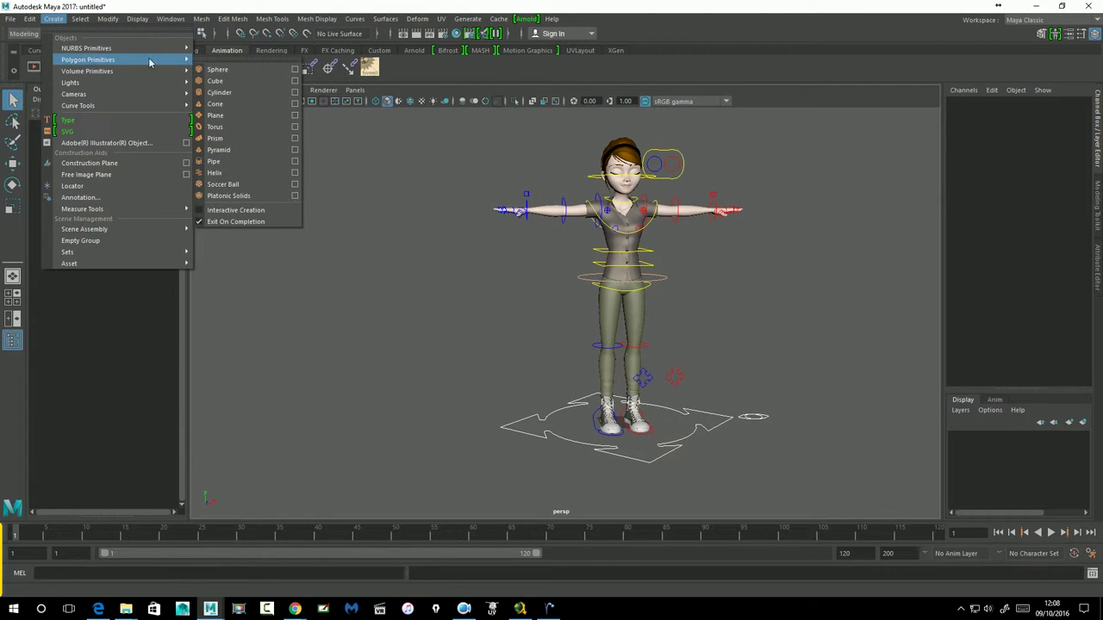
click(217, 69)
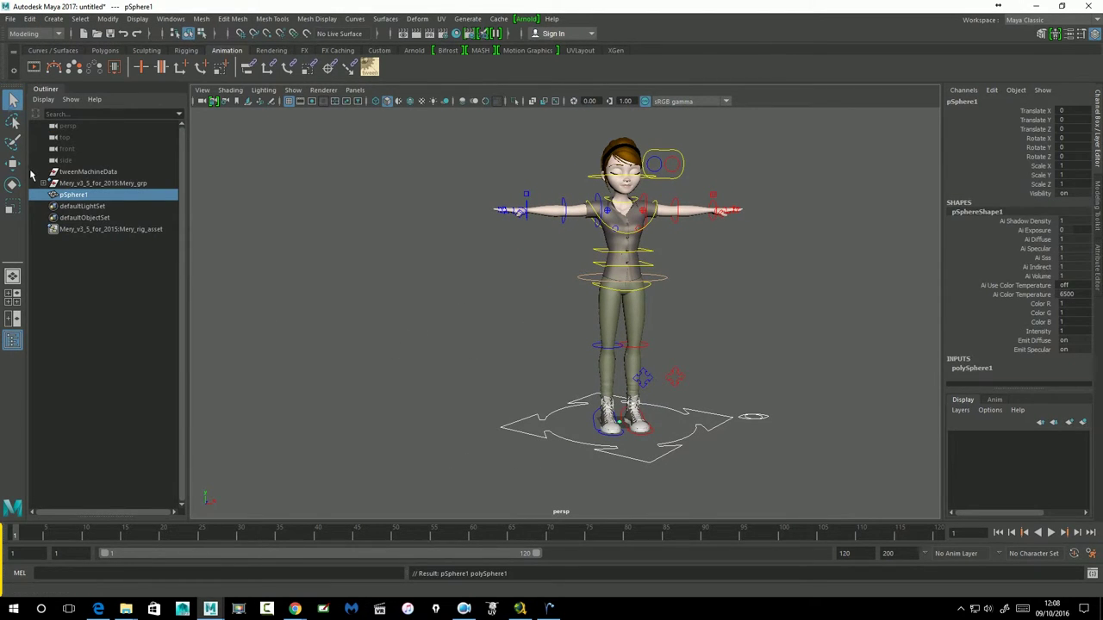
click(12, 164)
drag(681, 422, 336, 438)
click(12, 207)
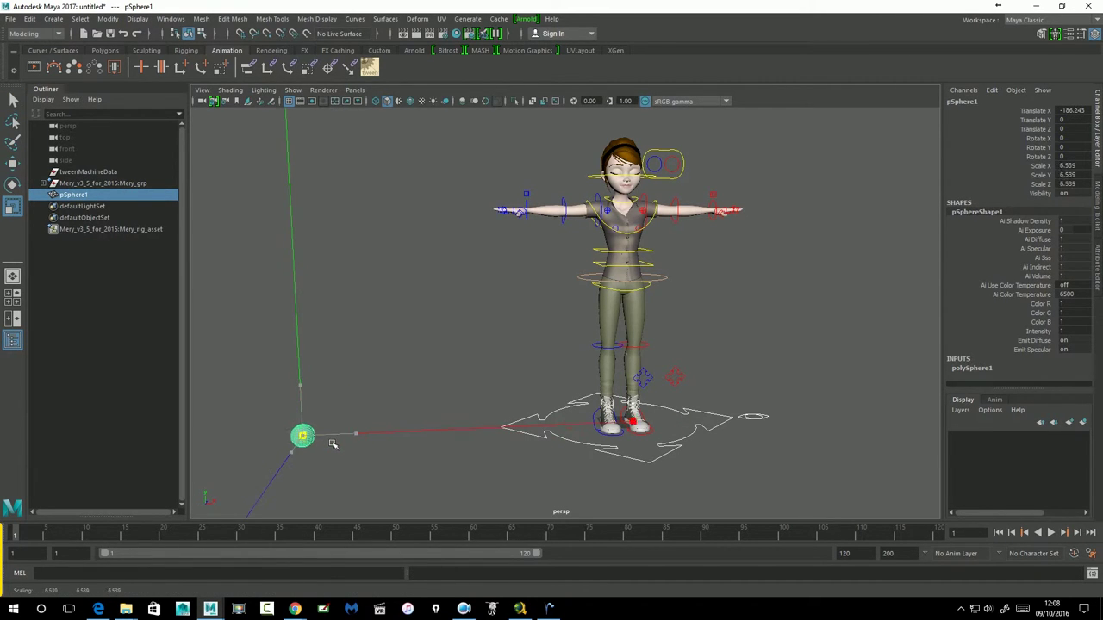
mouse_move(335, 438)
alt+right_down()
mouse_move(455, 344)
mouse_move(463, 367)
alt+right_up()
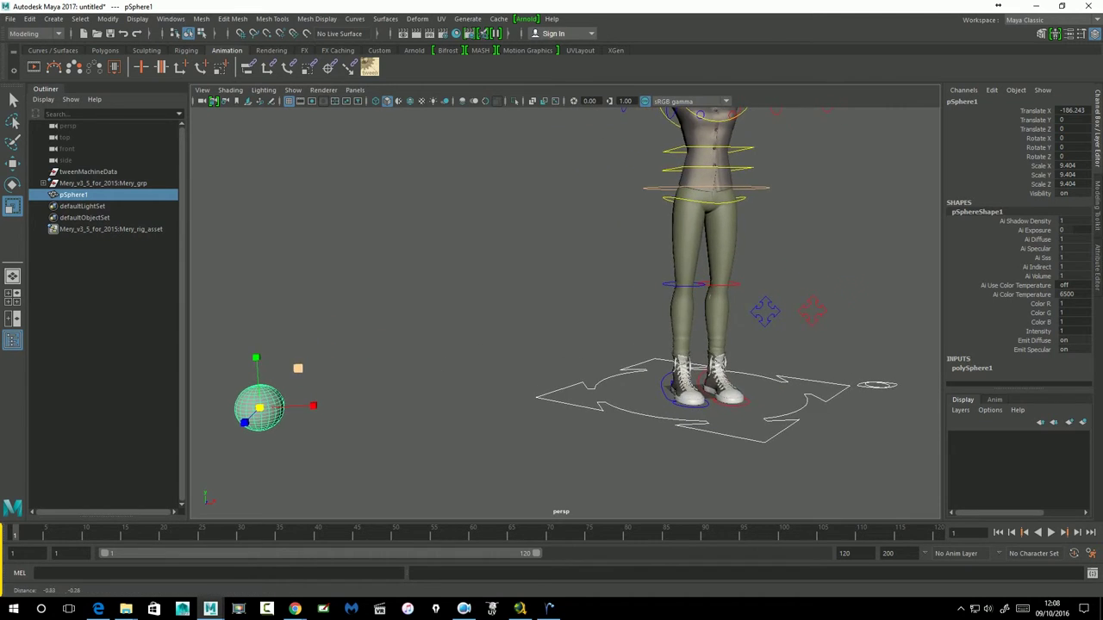
key(s)
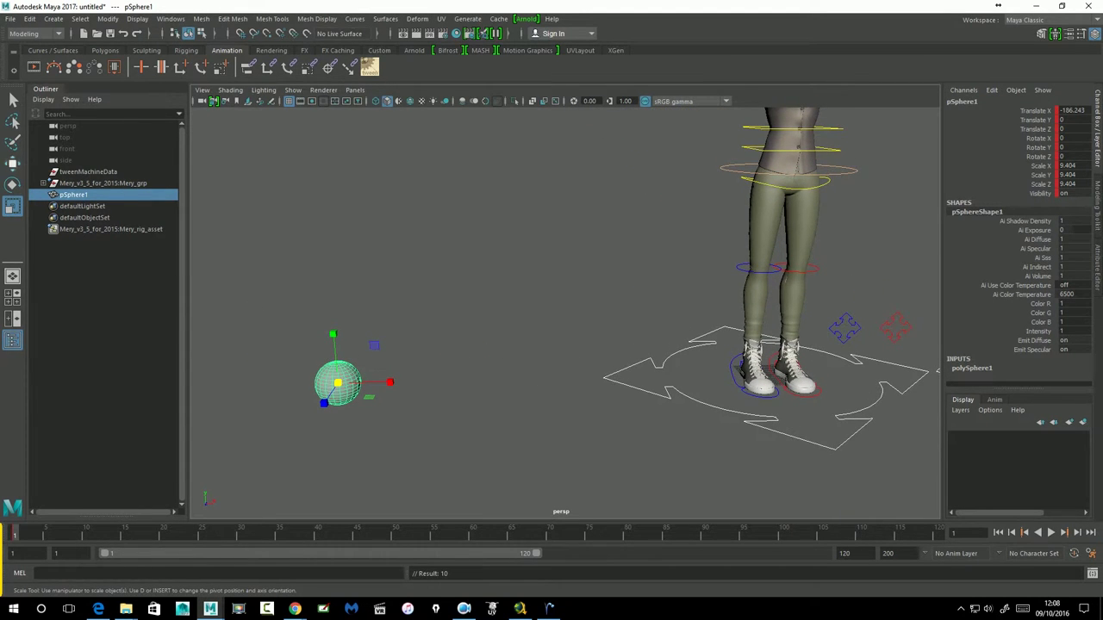
key(w)
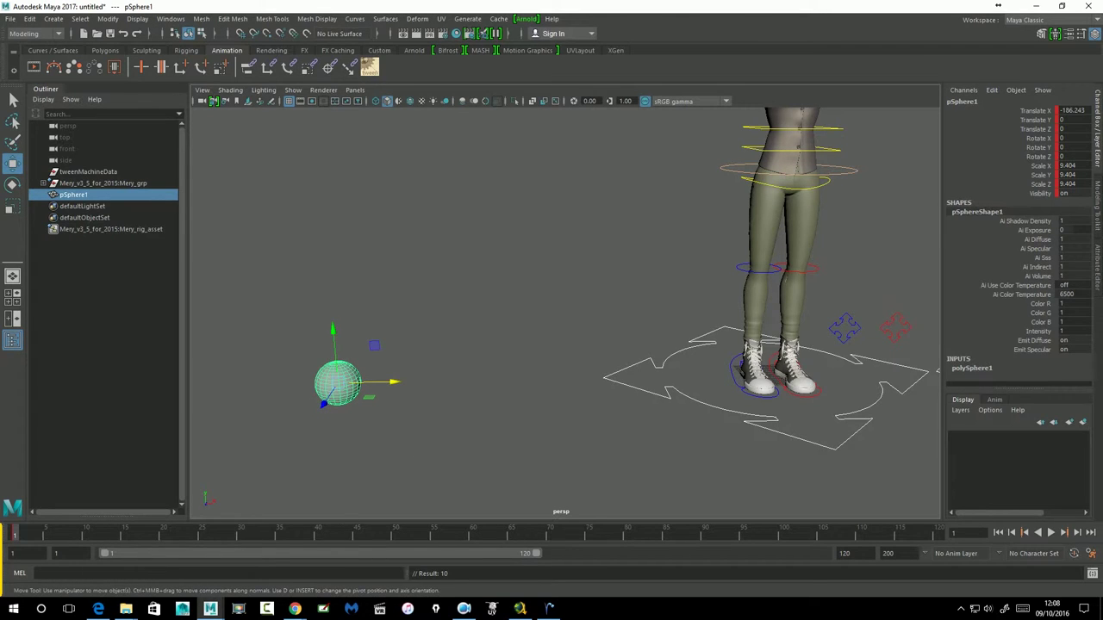
Key the sphere at frame 25 after sliding it right toward Mery
click(205, 540)
drag(397, 392, 644, 413)
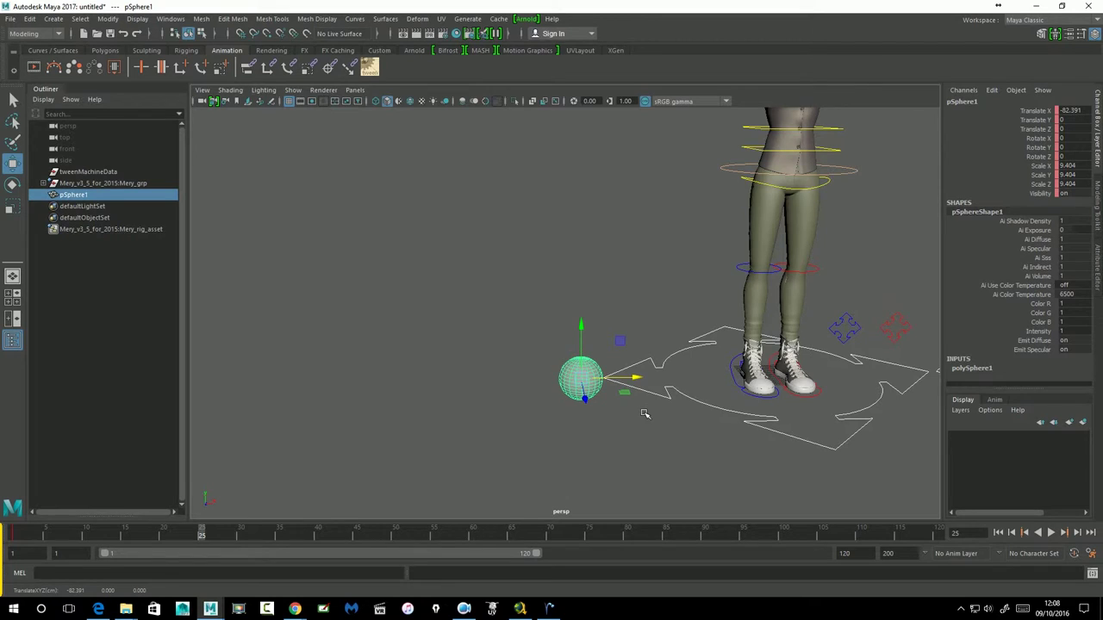
key(s)
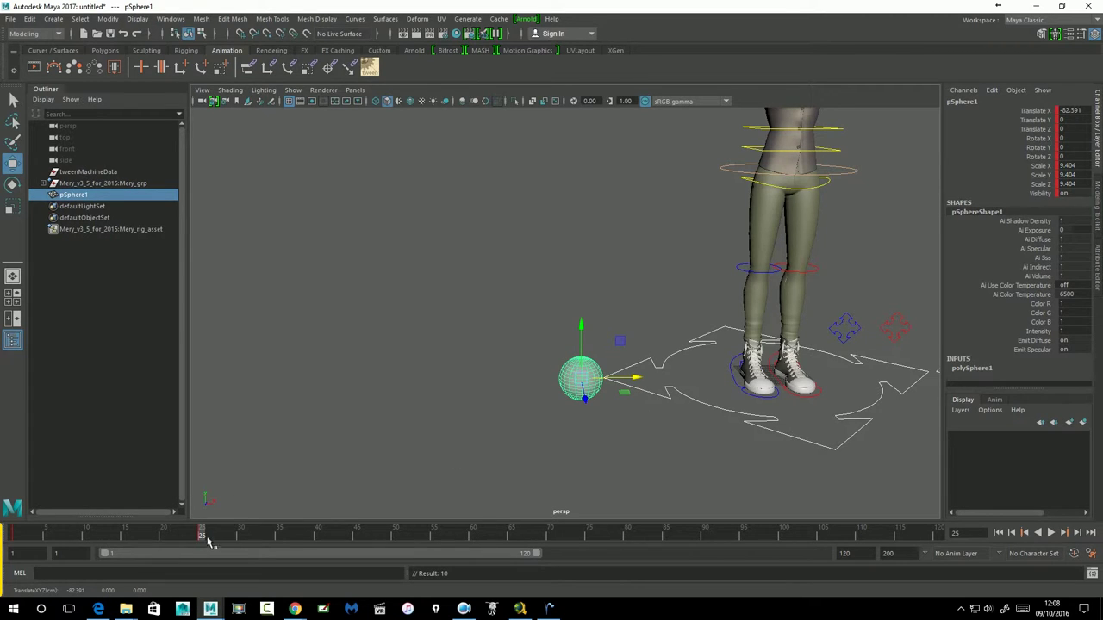
Play back and scrub the sphere's motion around frames 15 and 25, ending at frame 1
drag(208, 540, 19, 540)
key(alt+v)
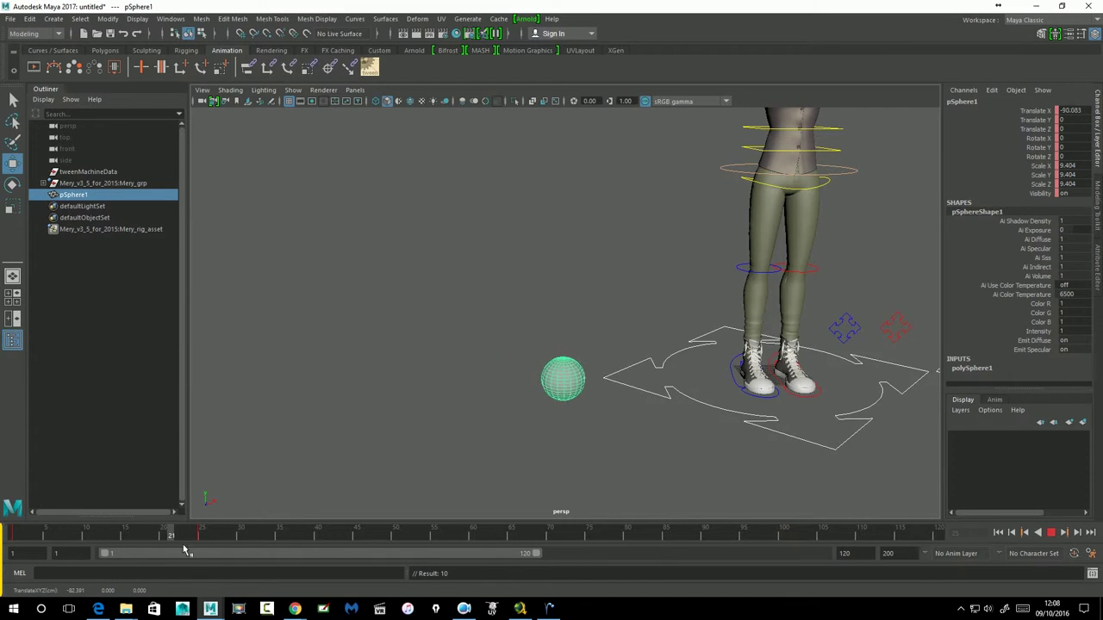
drag(207, 543, 118, 546)
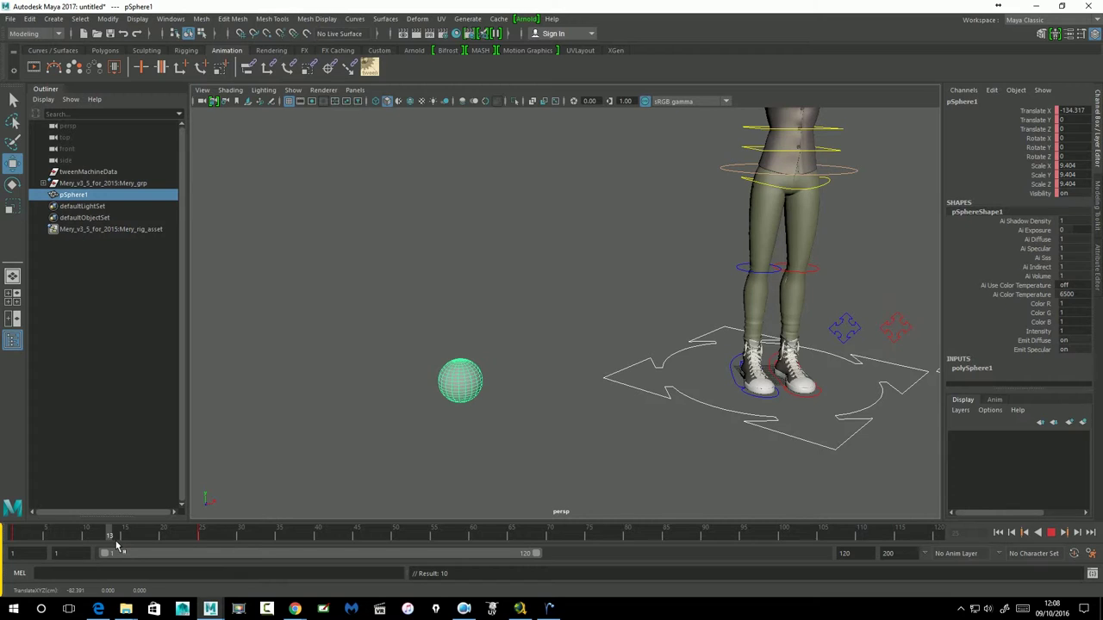
drag(207, 543, 241, 538)
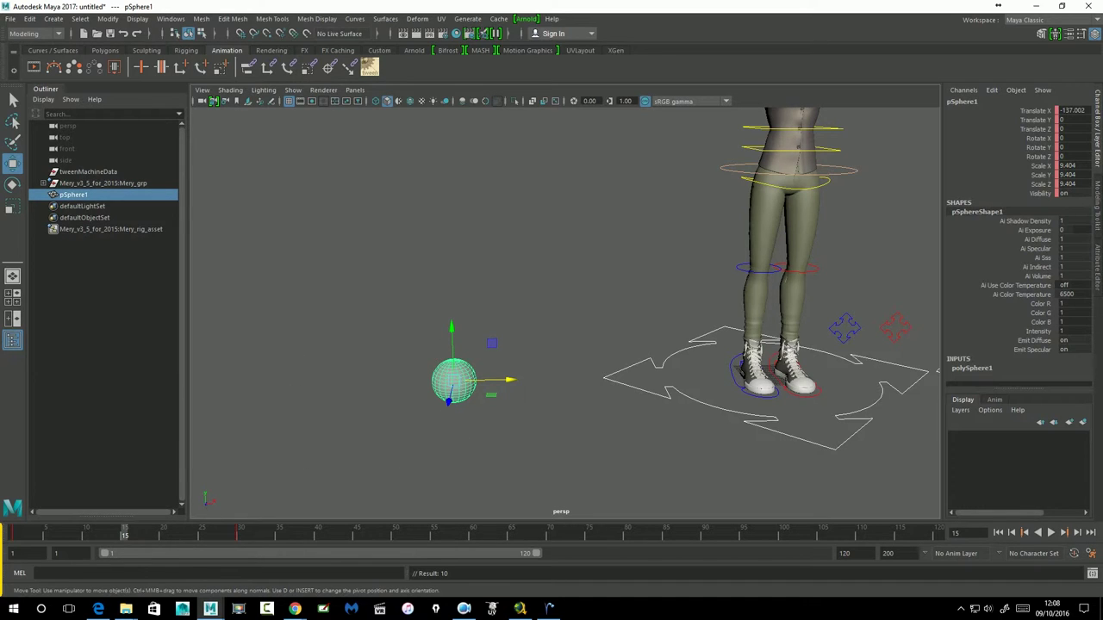
click(25, 536)
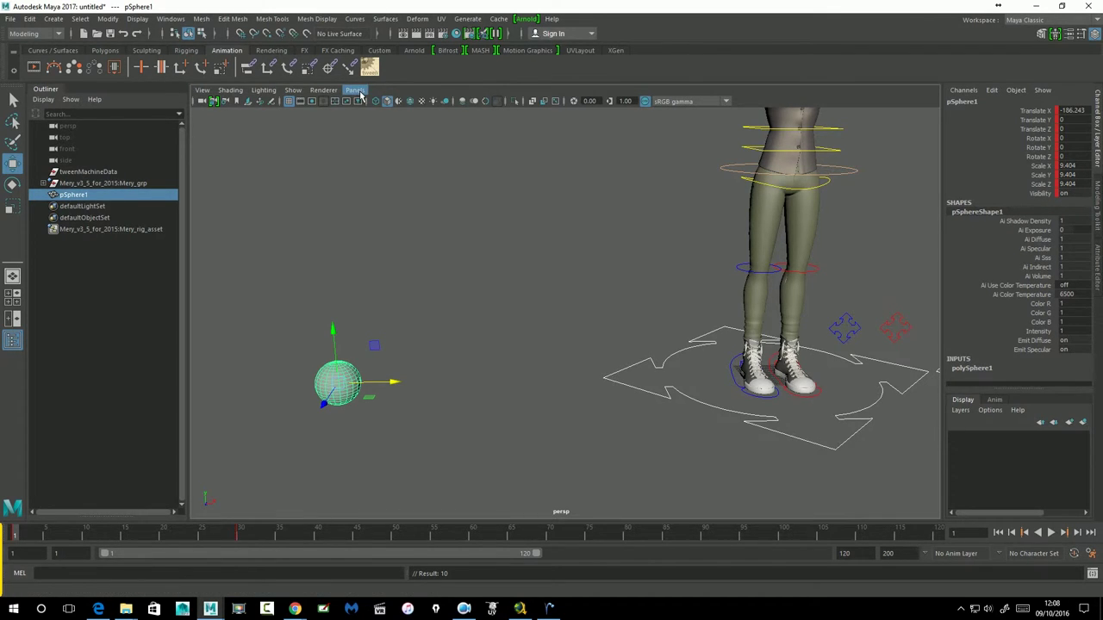
Create a Grease Pencil drawing frame over the sphere, undoing a test stroke
click(272, 101)
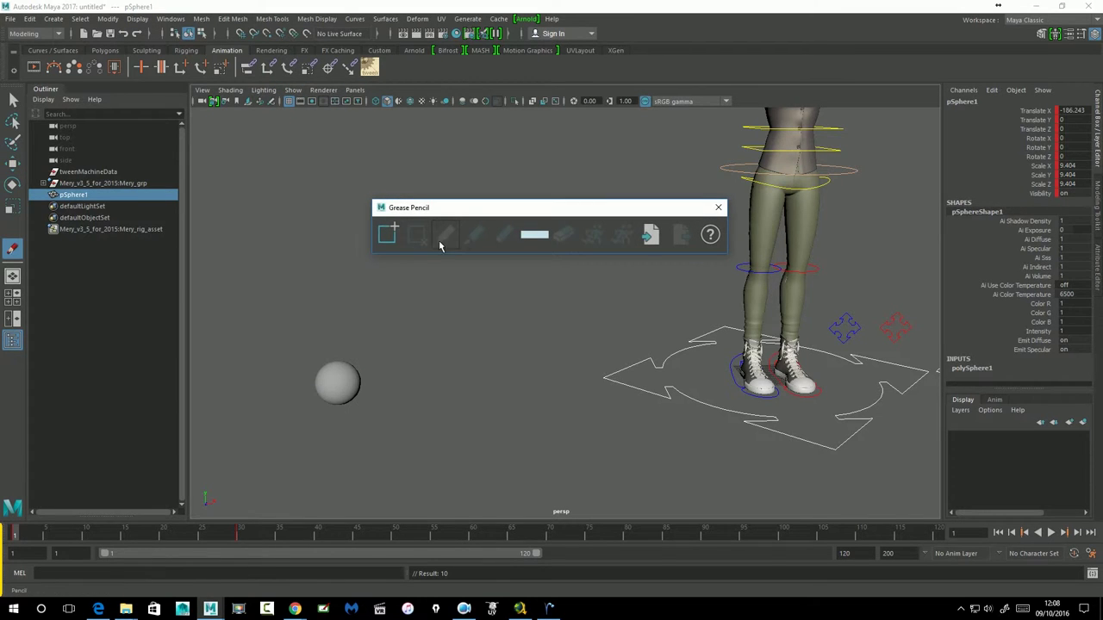
click(655, 236)
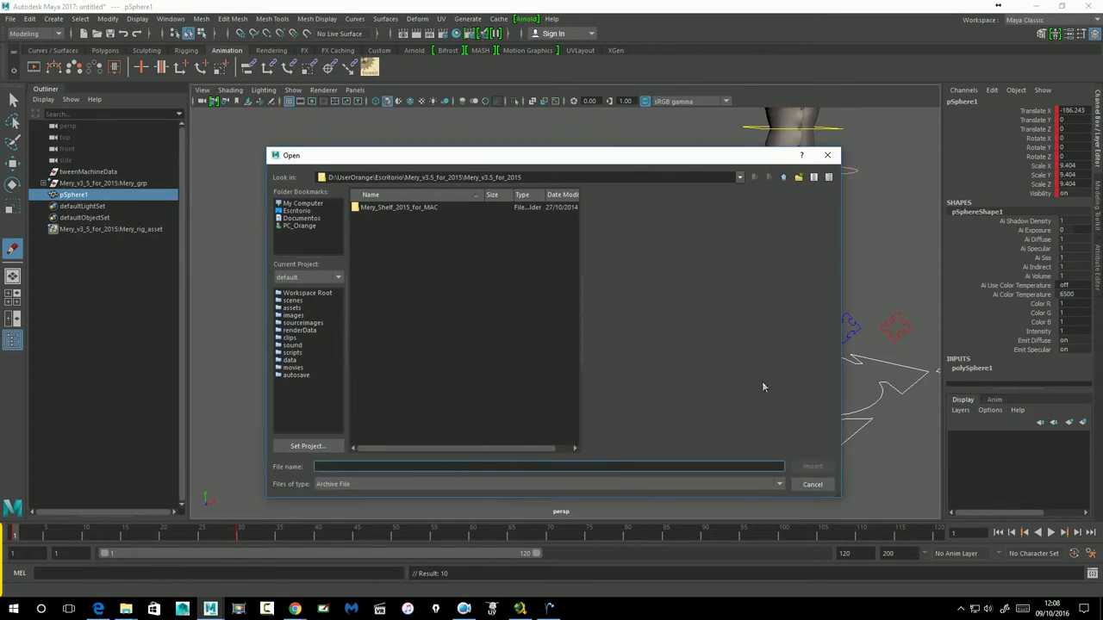
click(812, 484)
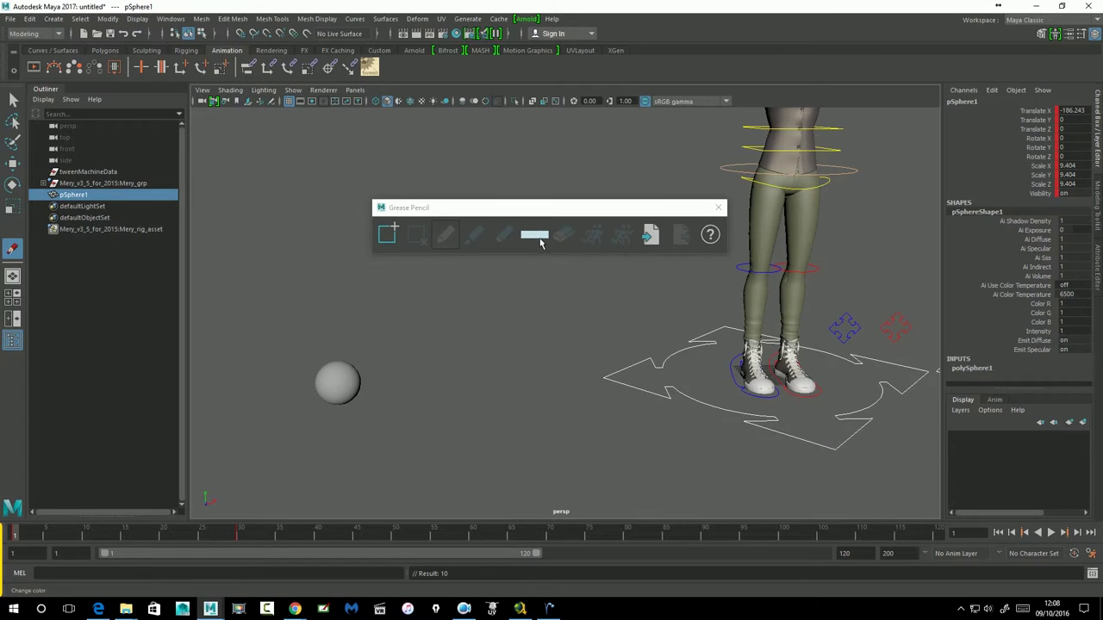
drag(556, 207, 572, 170)
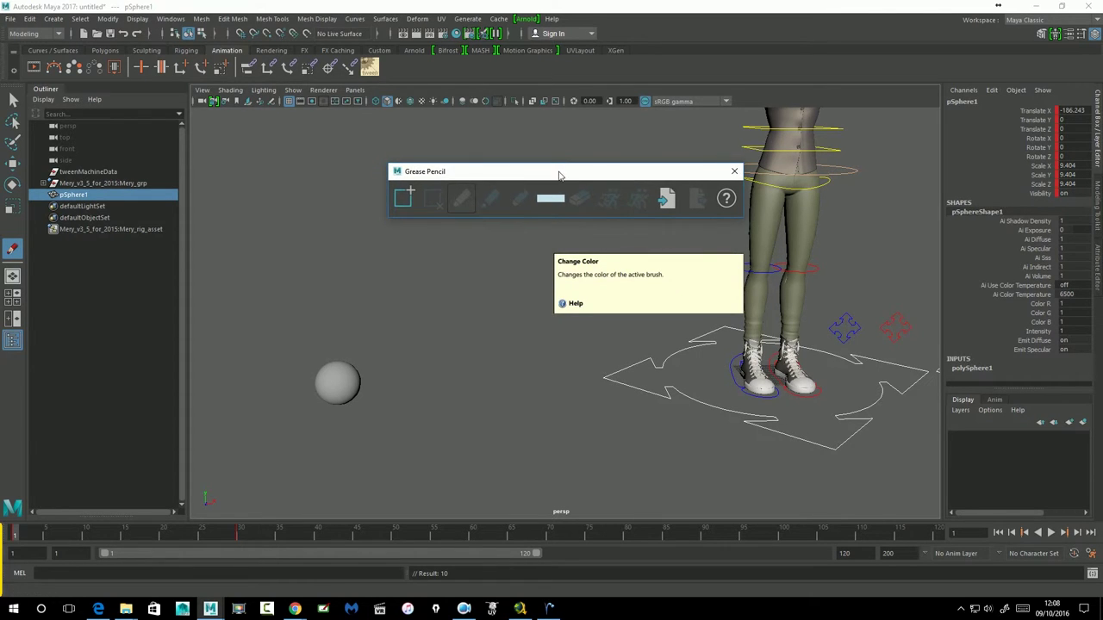
click(414, 204)
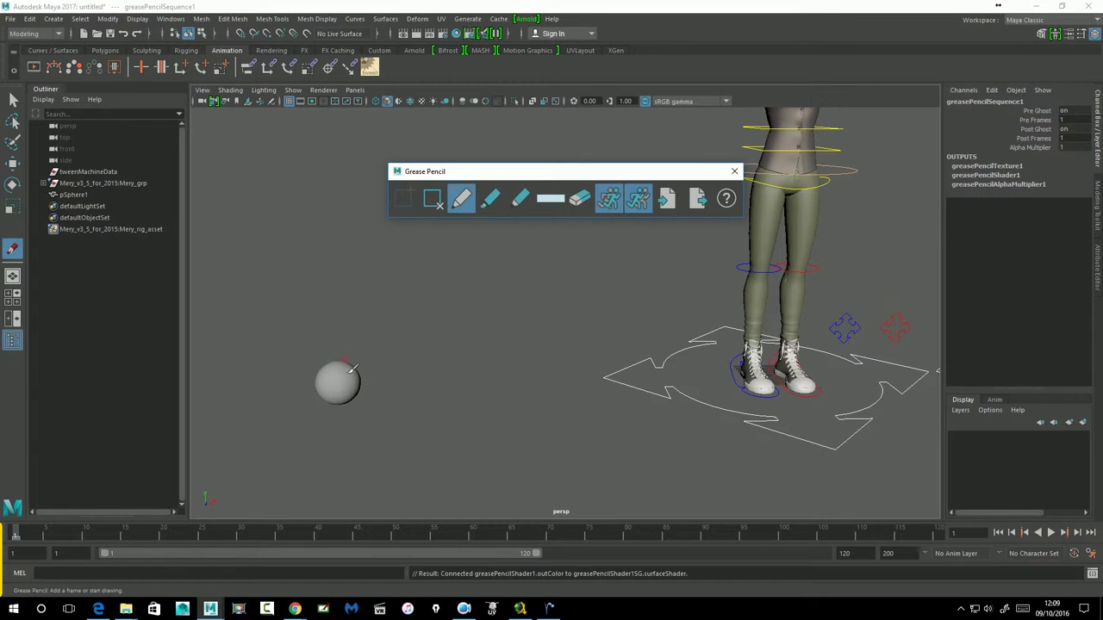
mouse_move(347, 369)
mouse_down()
mouse_move(349, 414)
mouse_move(361, 370)
mouse_up()
key(ctrl+z)
Set the Grease Pencil brush to red and outline the sphere at frame 1
click(552, 200)
click(483, 230)
drag(529, 244, 579, 243)
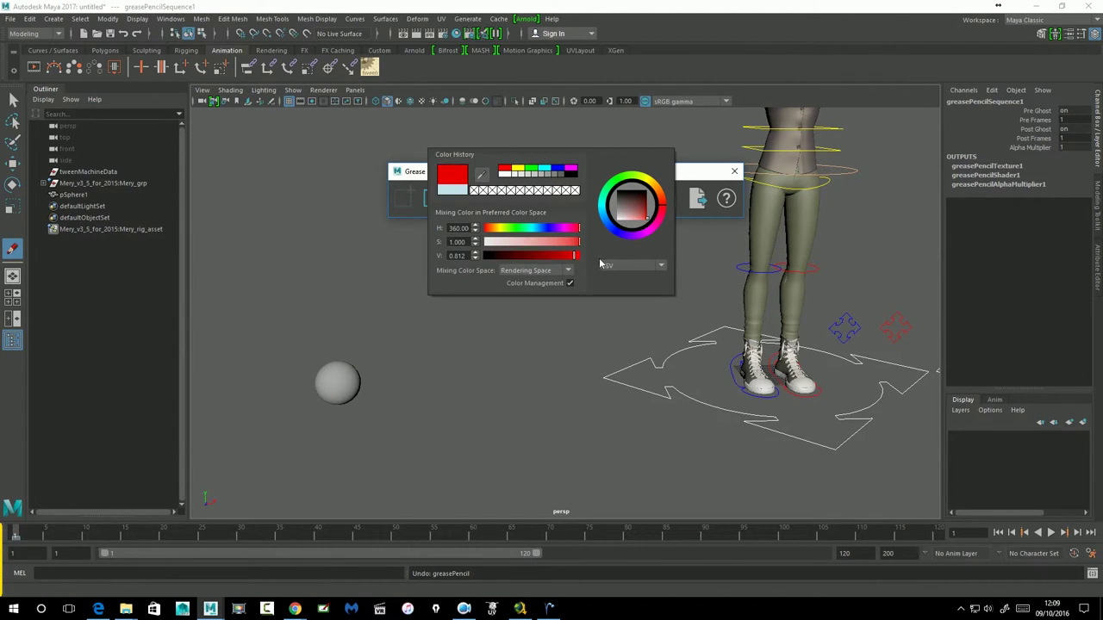
click(339, 372)
mouse_move(324, 385)
mouse_down()
mouse_move(328, 412)
mouse_move(343, 365)
mouse_up()
click(418, 410)
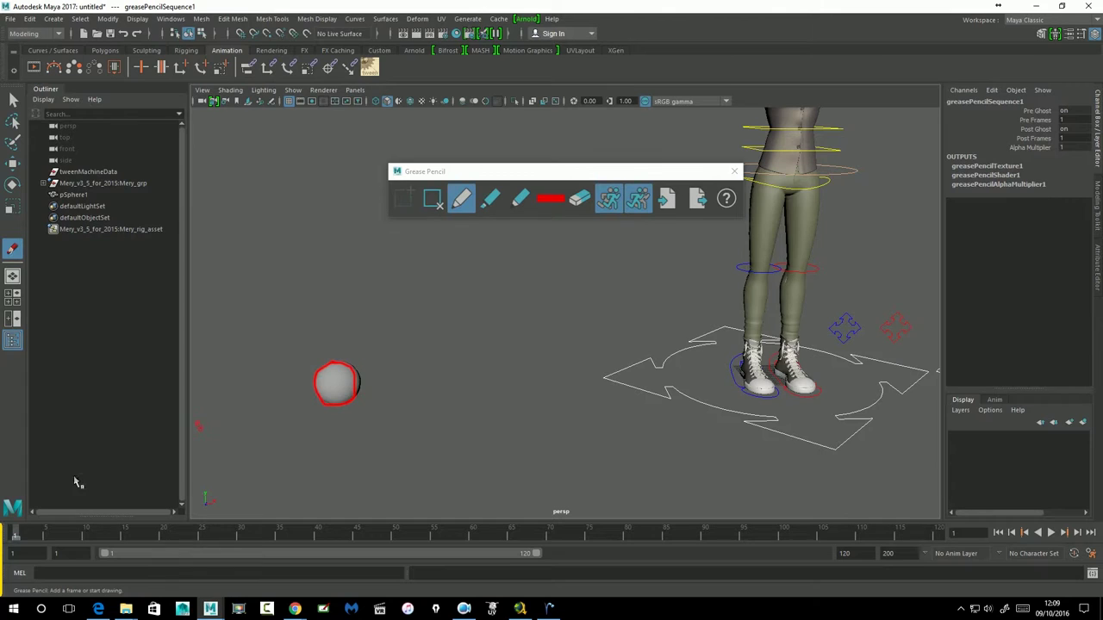
Outline the sphere in red at frames 30 and 15, then reselect the sphere
key(alt+v)
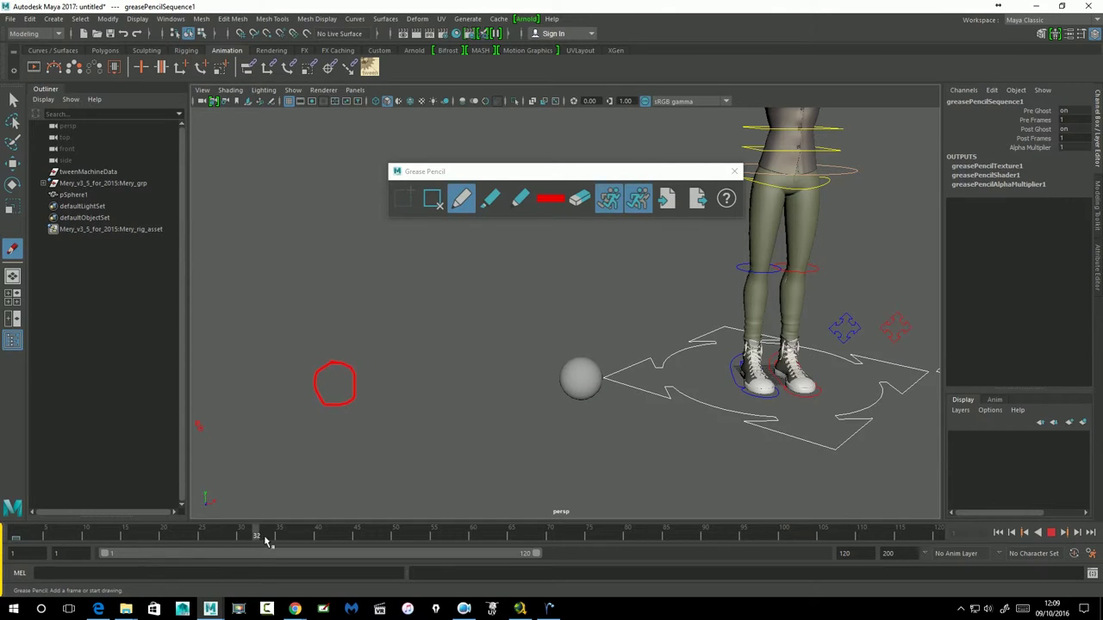
key(alt+v)
mouse_move(575, 360)
mouse_down()
mouse_move(564, 379)
mouse_move(583, 409)
mouse_move(589, 368)
mouse_up()
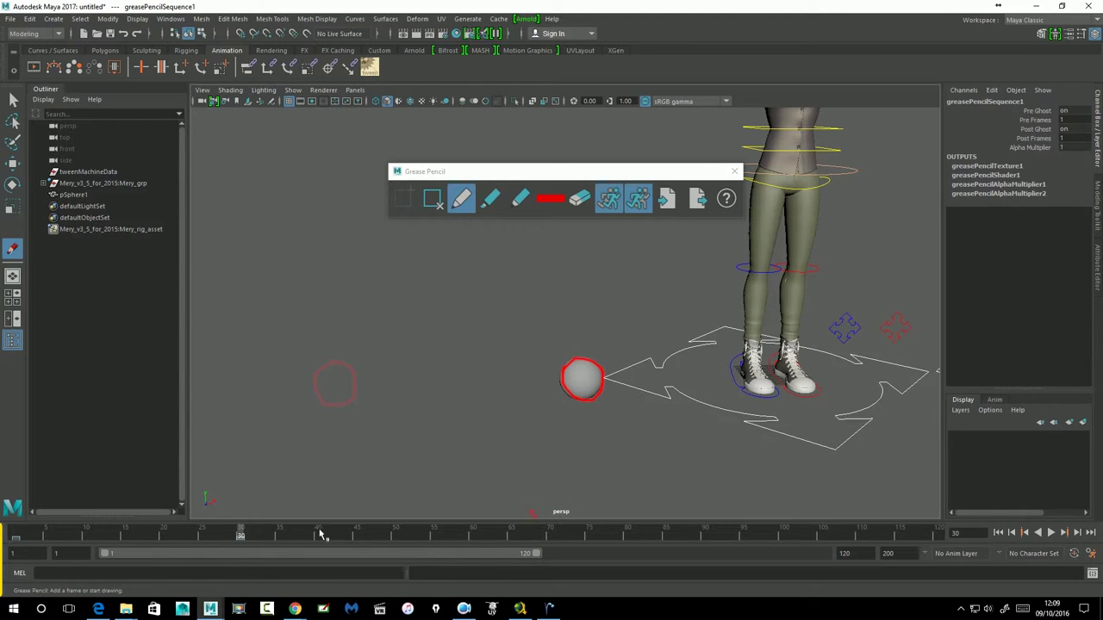
drag(248, 541, 130, 545)
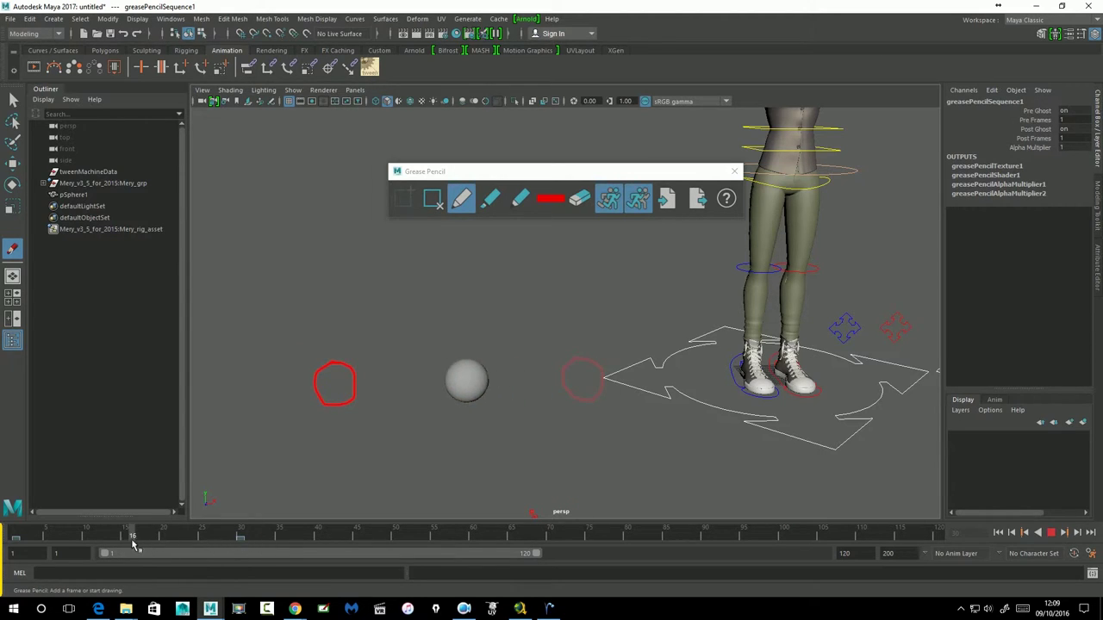
mouse_move(462, 354)
mouse_down()
mouse_move(471, 367)
mouse_move(434, 372)
mouse_up()
mouse_move(460, 413)
mouse_down()
mouse_move(481, 387)
mouse_move(465, 365)
mouse_up()
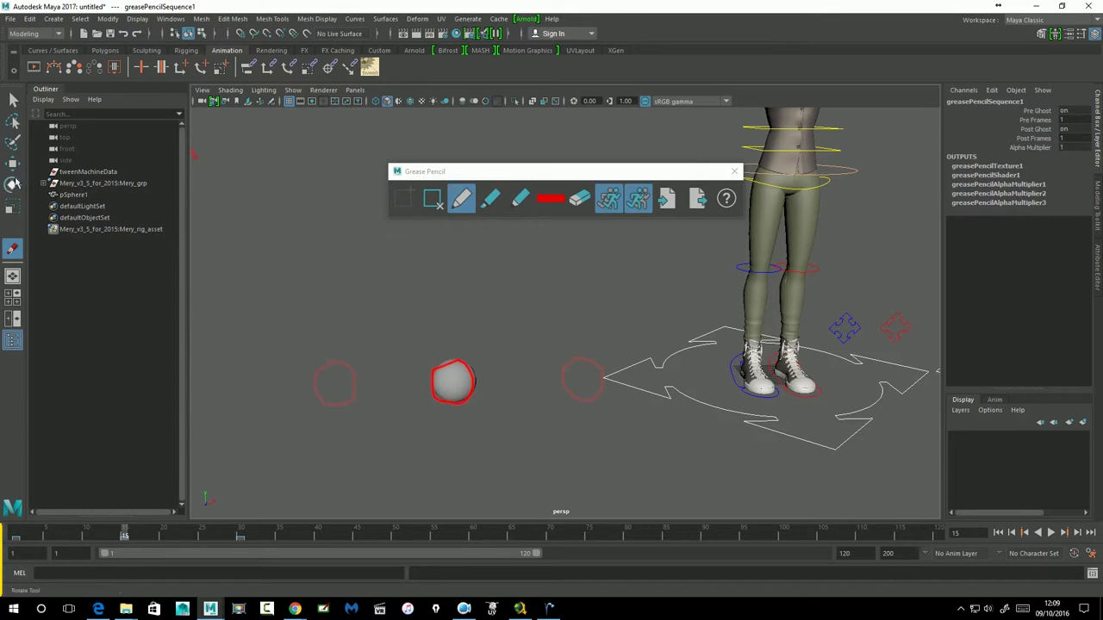
click(13, 163)
click(462, 395)
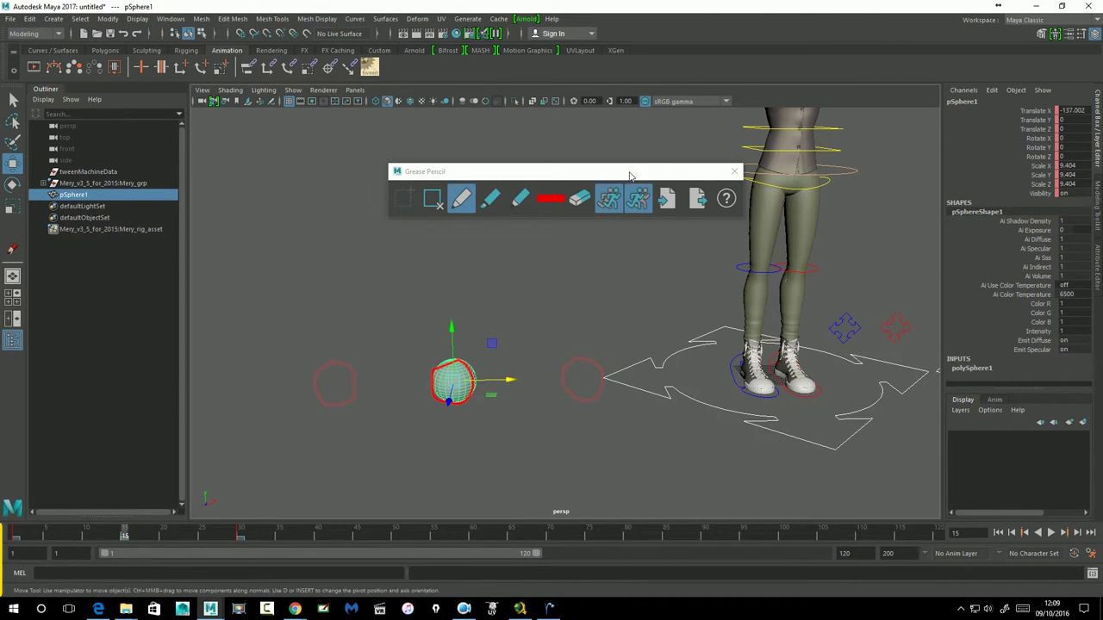
Open tweenMachine beside the Grease Pencil window and nudge the frame-15 sphere toward its next key
drag(630, 176, 815, 122)
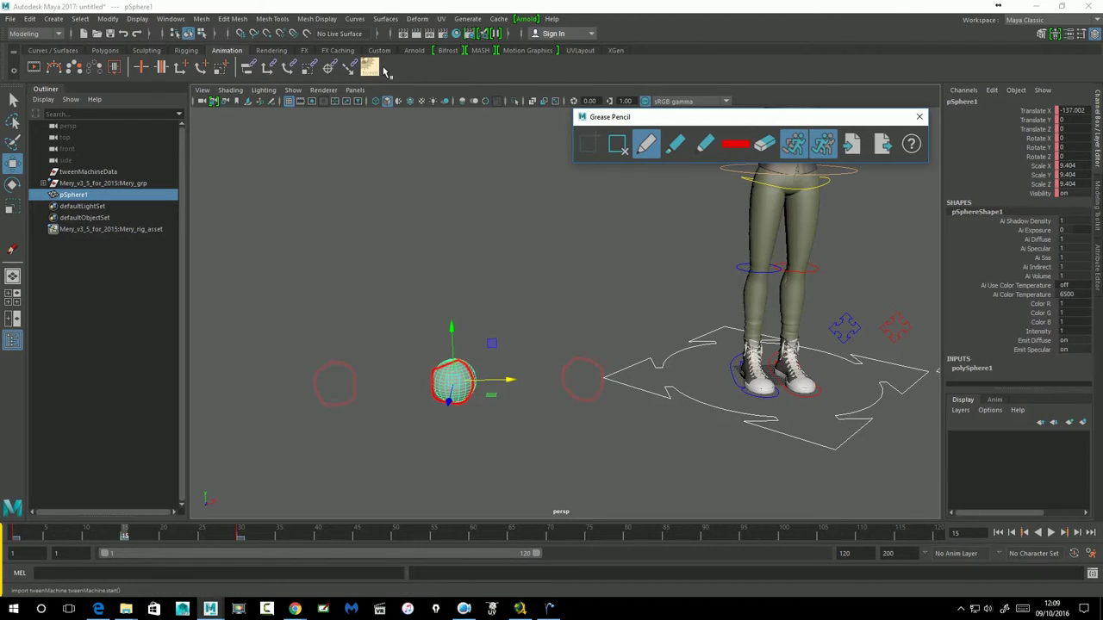
click(368, 66)
drag(285, 177, 300, 150)
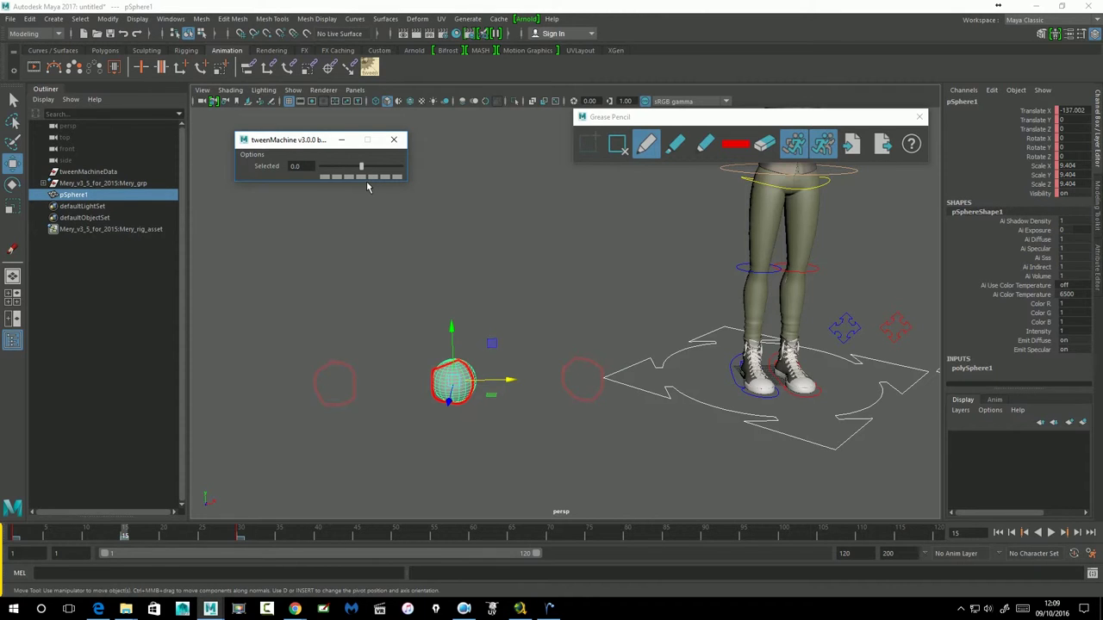
click(366, 178)
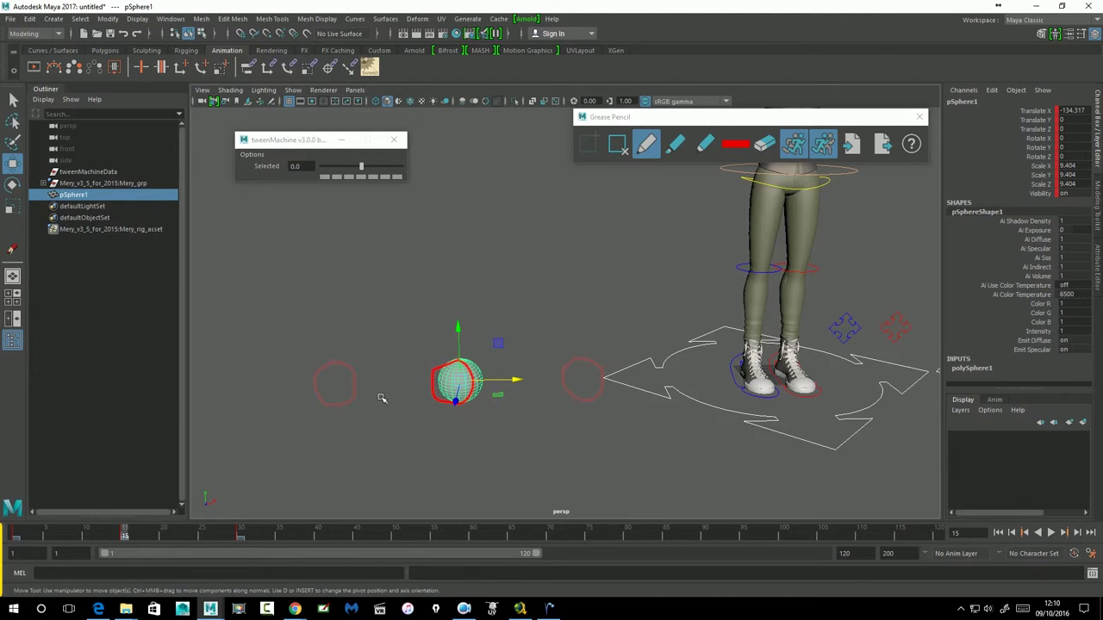
Apply a tweenMachine -60 breakdown to the sphere at frame 15 and scrub the motion
click(341, 181)
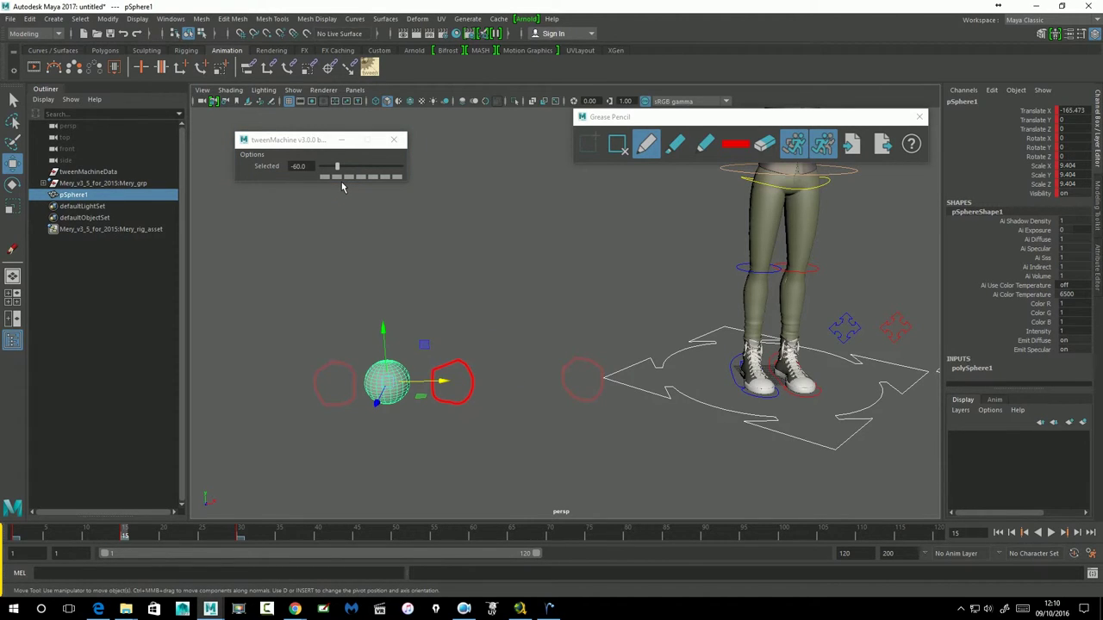
click(26, 536)
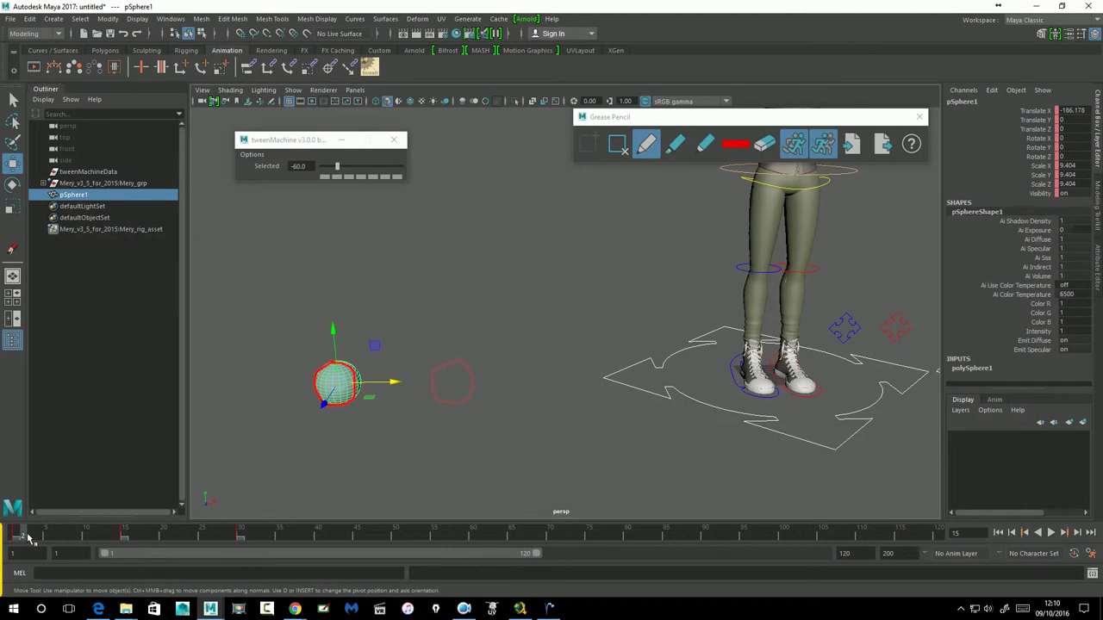
mouse_move(26, 536)
mouse_down()
mouse_move(266, 536)
mouse_move(129, 539)
mouse_up()
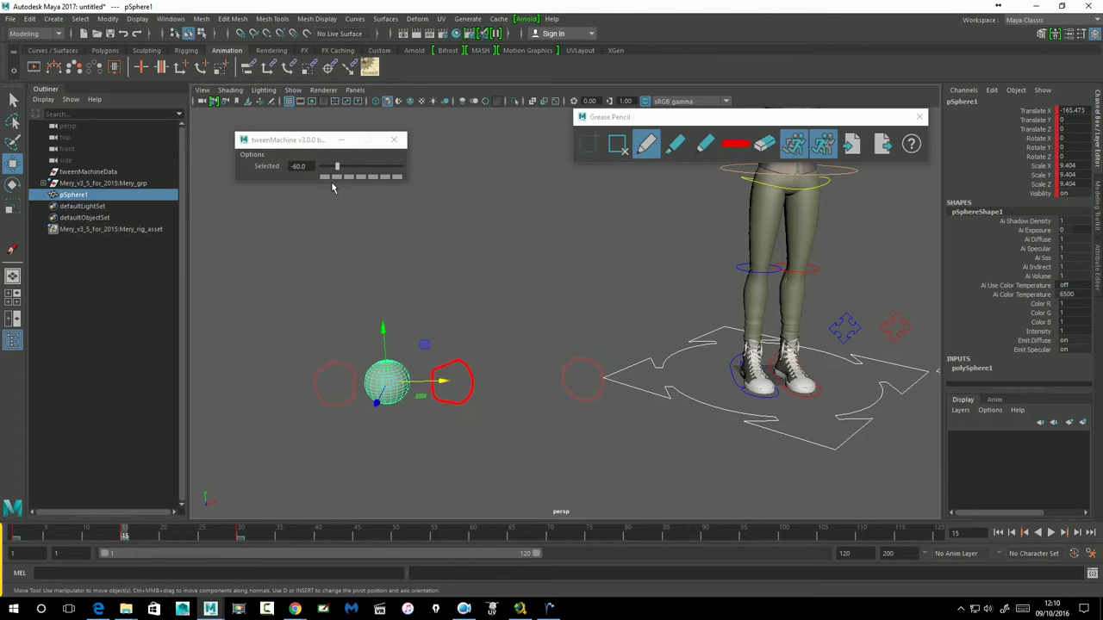
Reweight the frame-15 breakdown to 60 (Translate X -103.161) and review it through frame 30
click(391, 182)
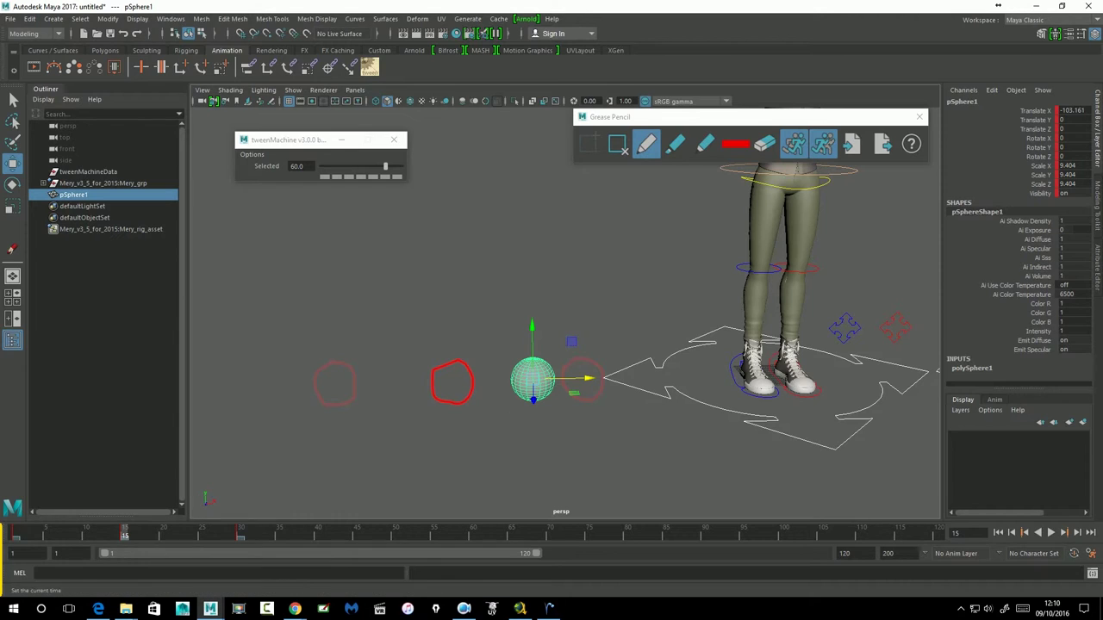
click(998, 532)
click(1060, 536)
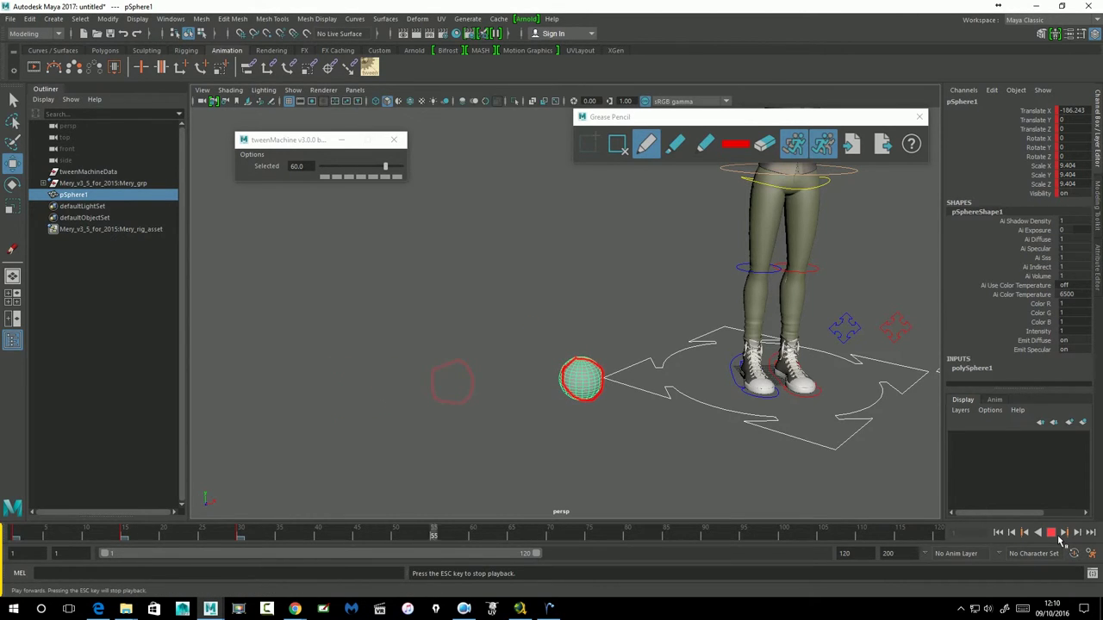
click(1061, 536)
click(25, 537)
drag(26, 537, 125, 535)
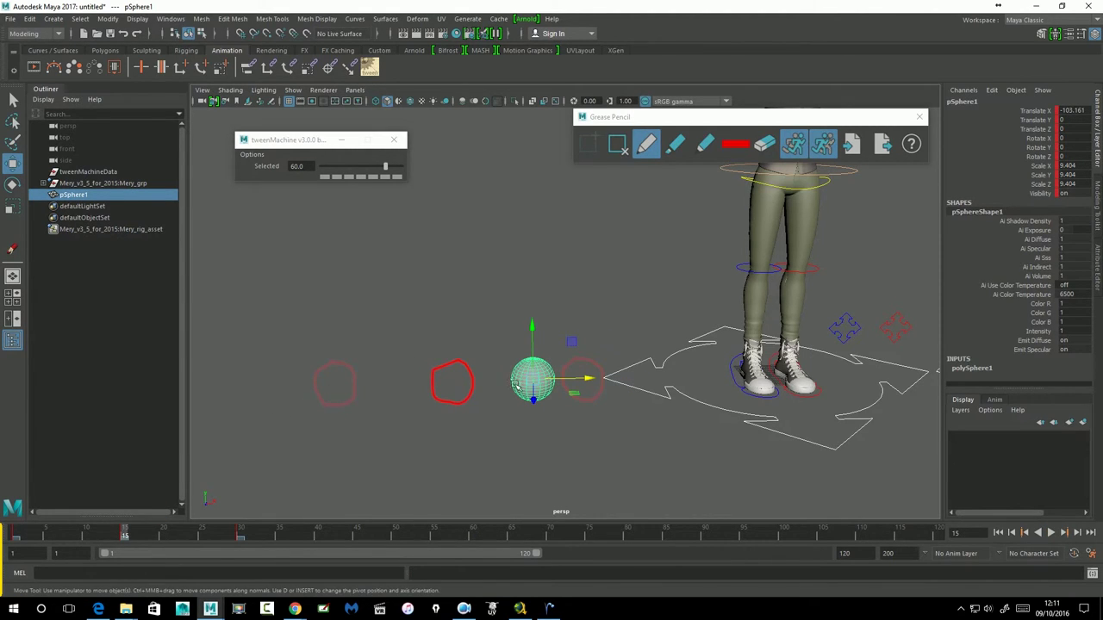
drag(134, 536, 240, 536)
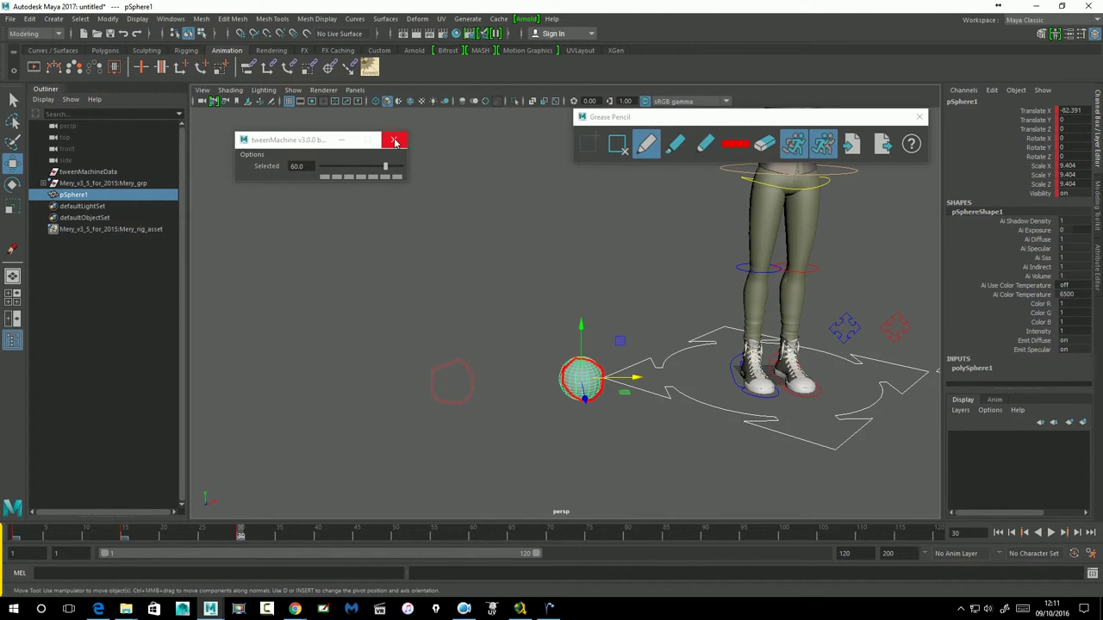
Close the tweenMachine and Grease Pencil windows and orbit toward the character's front
click(395, 142)
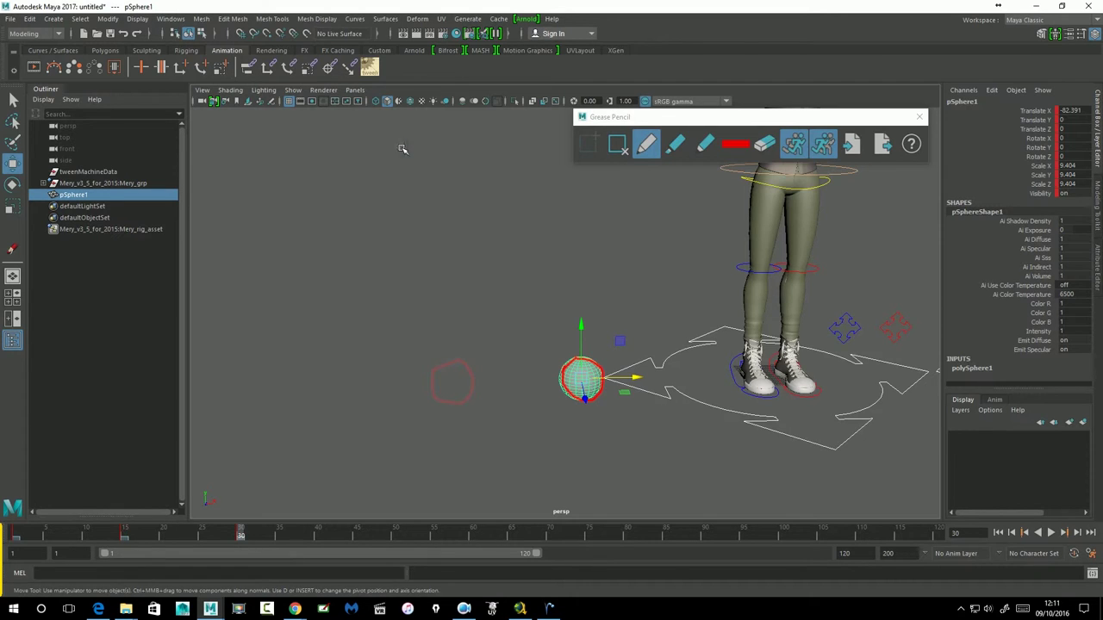
click(775, 146)
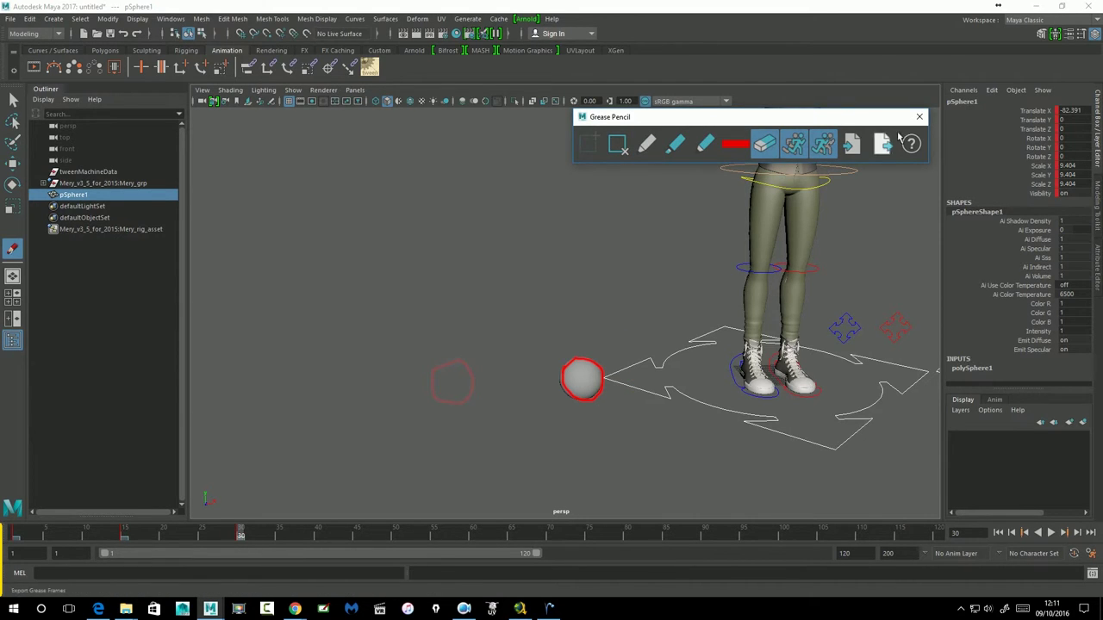
click(920, 116)
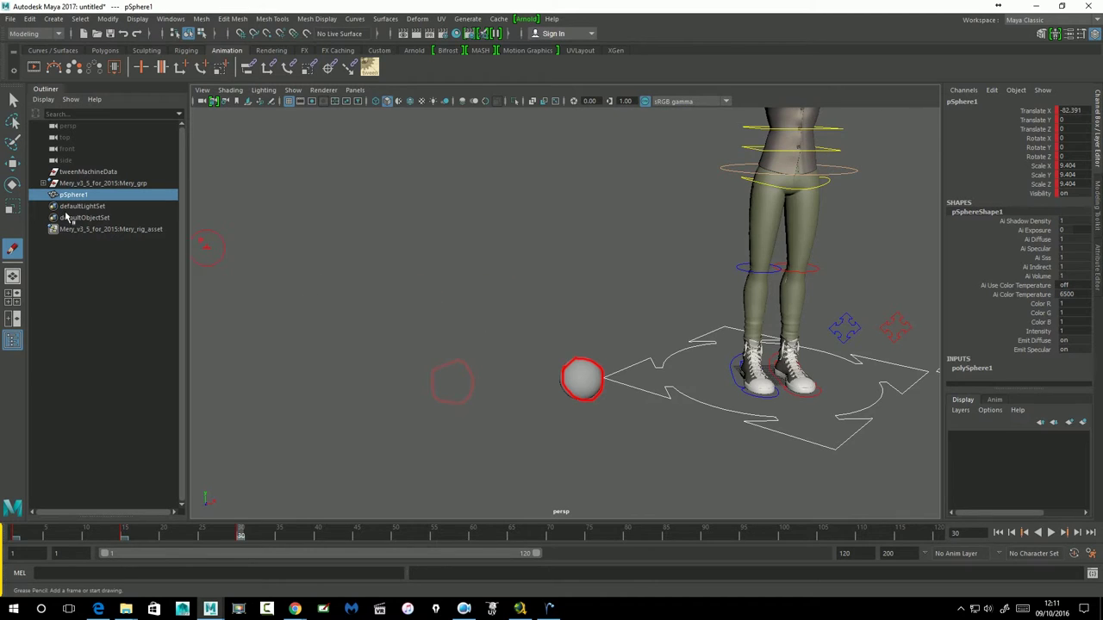
click(12, 163)
mouse_move(767, 312)
alt+mouse_down()
mouse_move(623, 351)
mouse_move(492, 418)
alt+mouse_up()
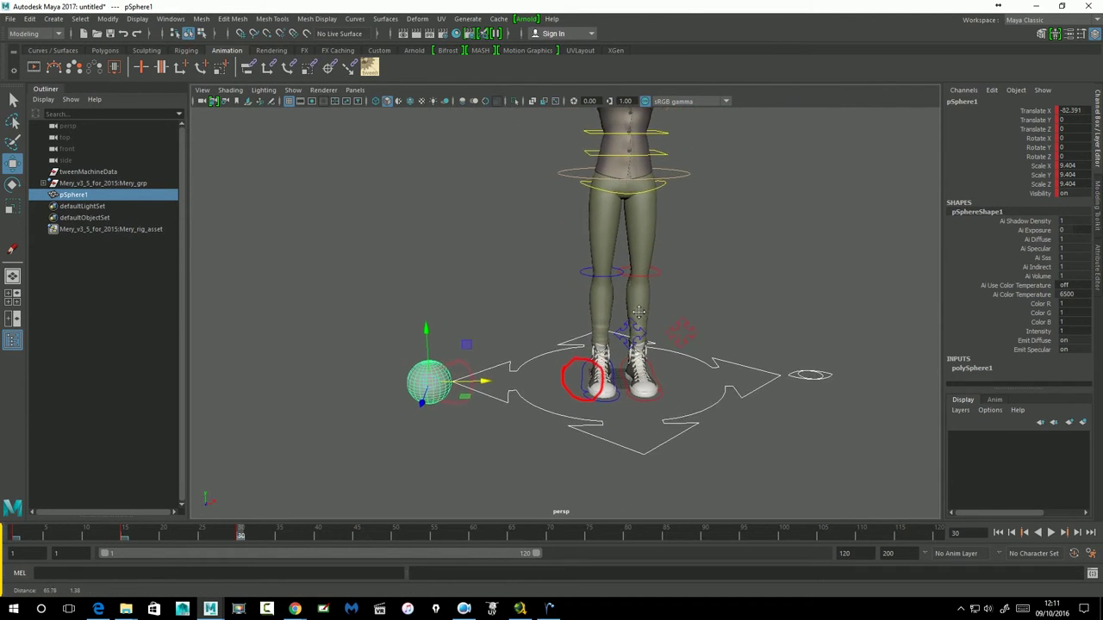
Delete pSphere1 and the keys at frames 1, 30 and 15
right_click(24, 539)
click(17, 541)
right_click(17, 541)
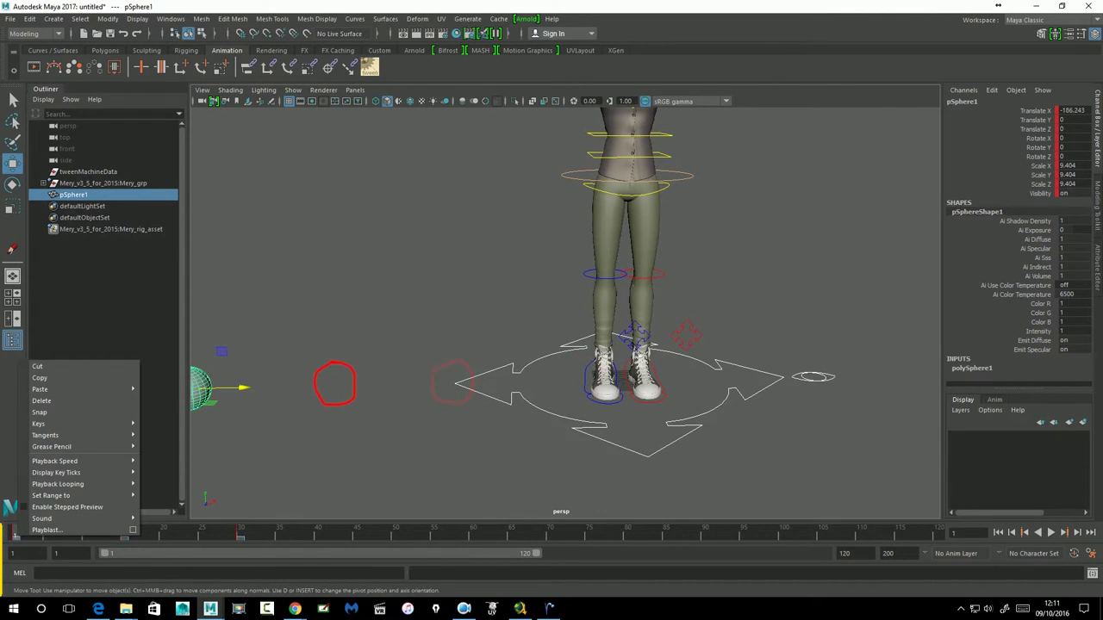
click(41, 401)
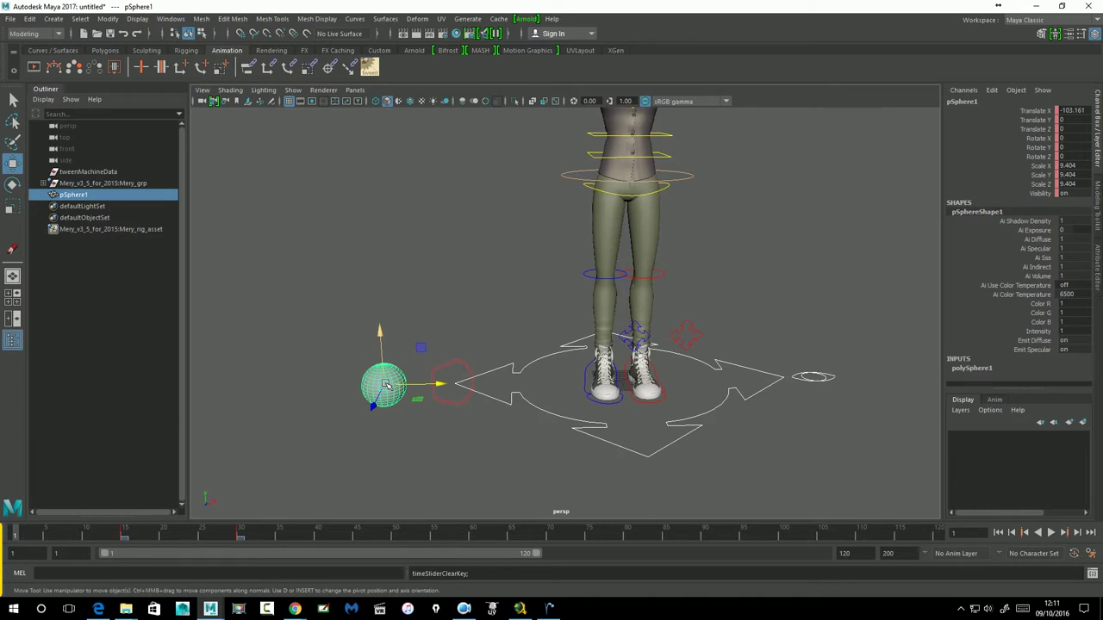
key(Delete)
click(241, 534)
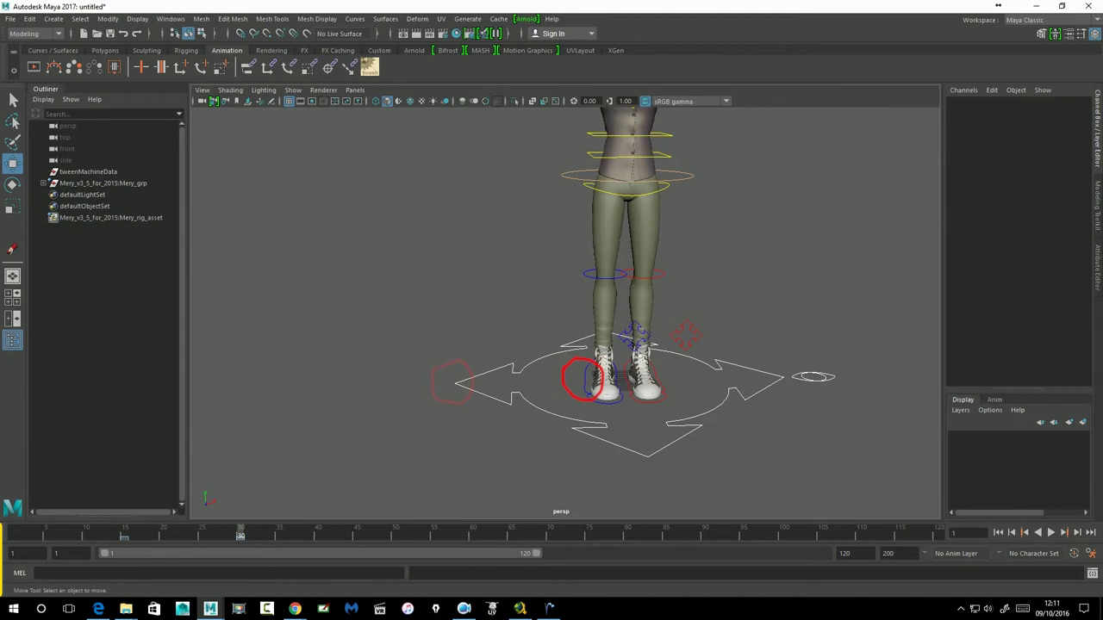
right_click(243, 535)
click(293, 395)
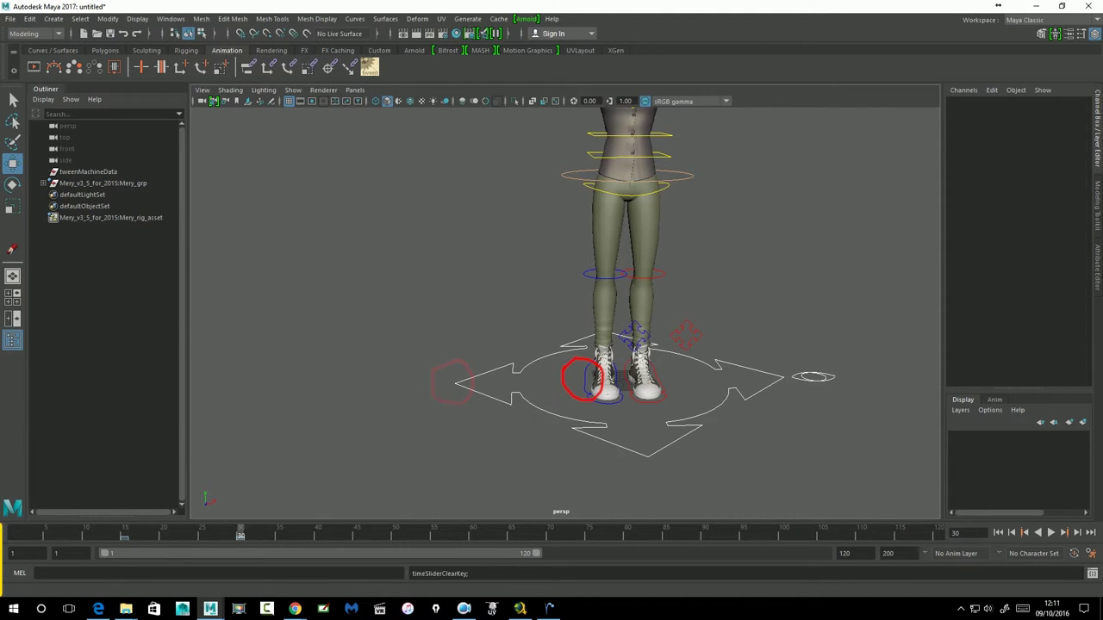
click(125, 535)
right_click(130, 535)
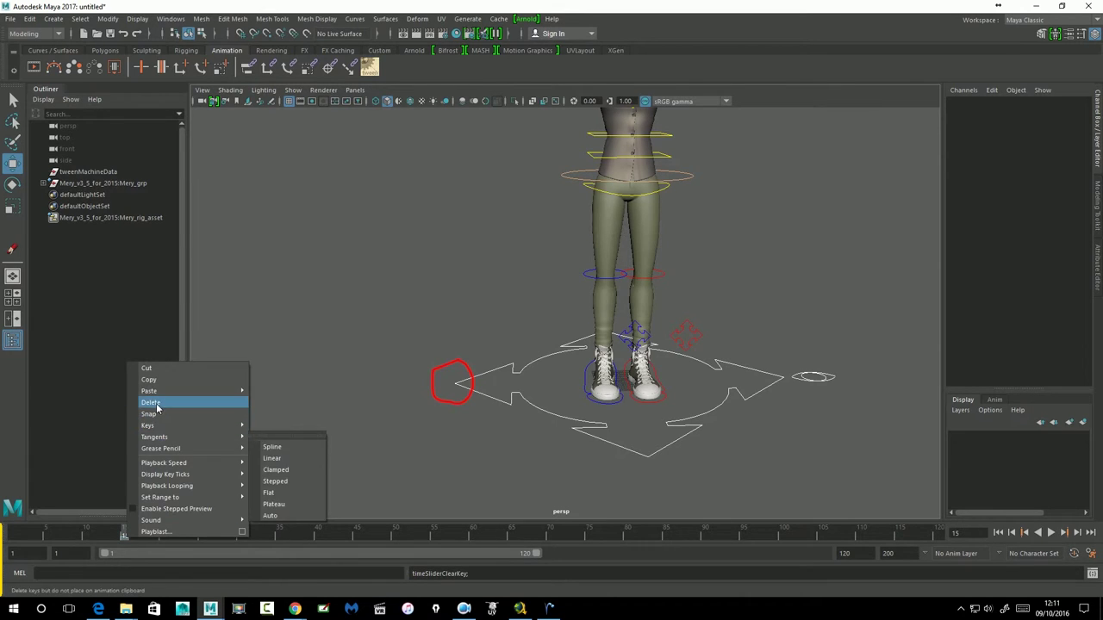
click(269, 419)
mouse_move(497, 305)
alt+mouse_down()
mouse_move(534, 363)
mouse_move(544, 228)
alt+mouse_up()
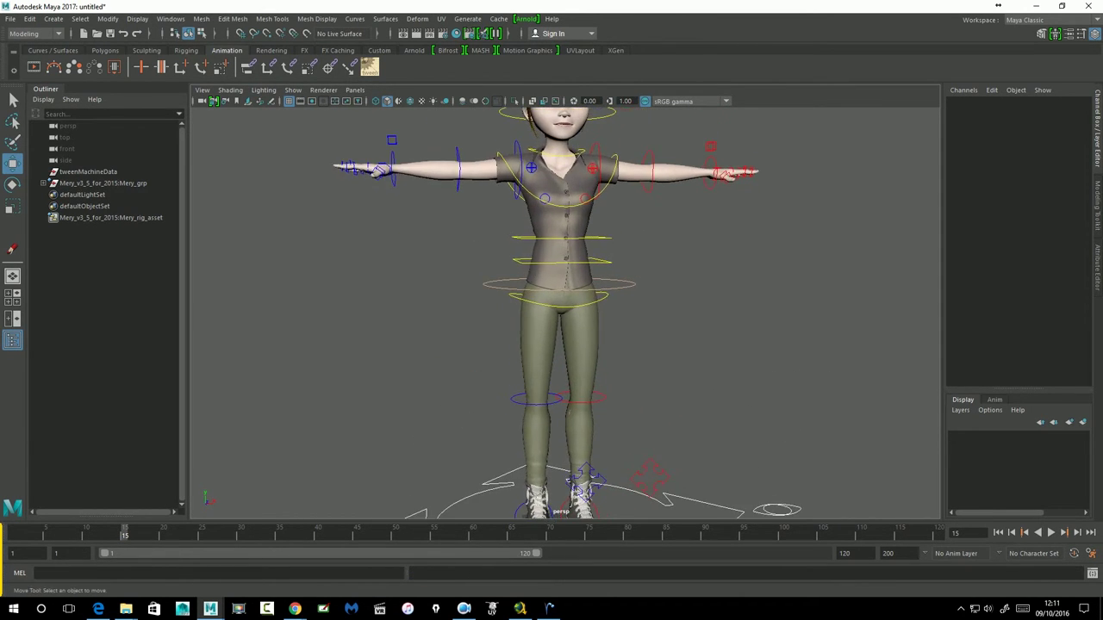
Key Mery's upper-arm control lowered beside her body at frame 1 (Rotate Z 80.557)
scroll(544, 228, up, 2)
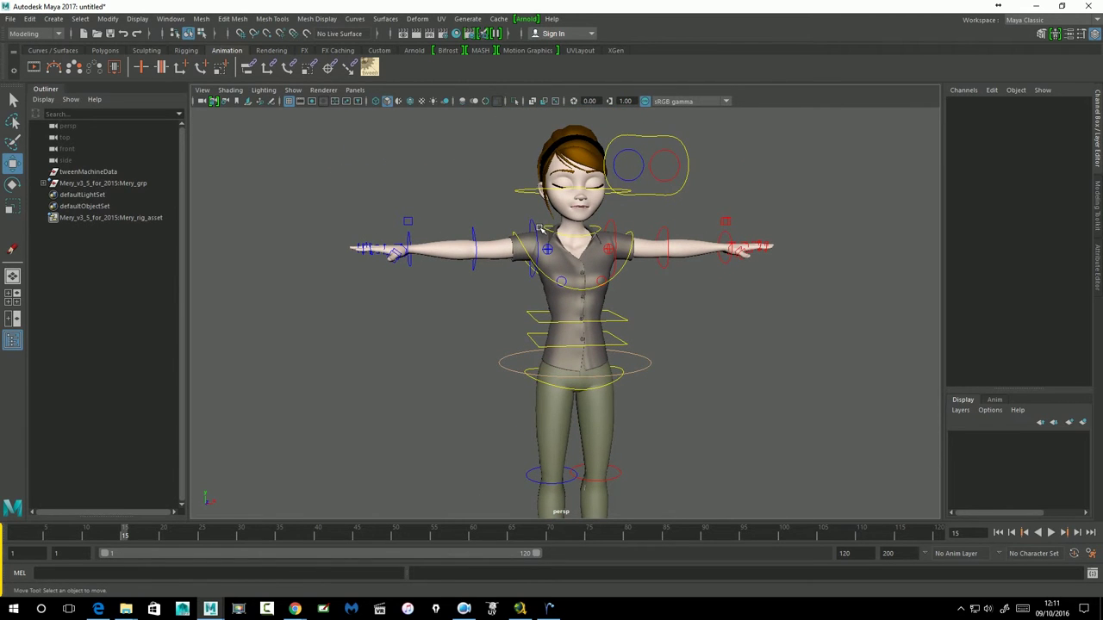
click(540, 229)
drag(73, 536, 13, 536)
click(12, 184)
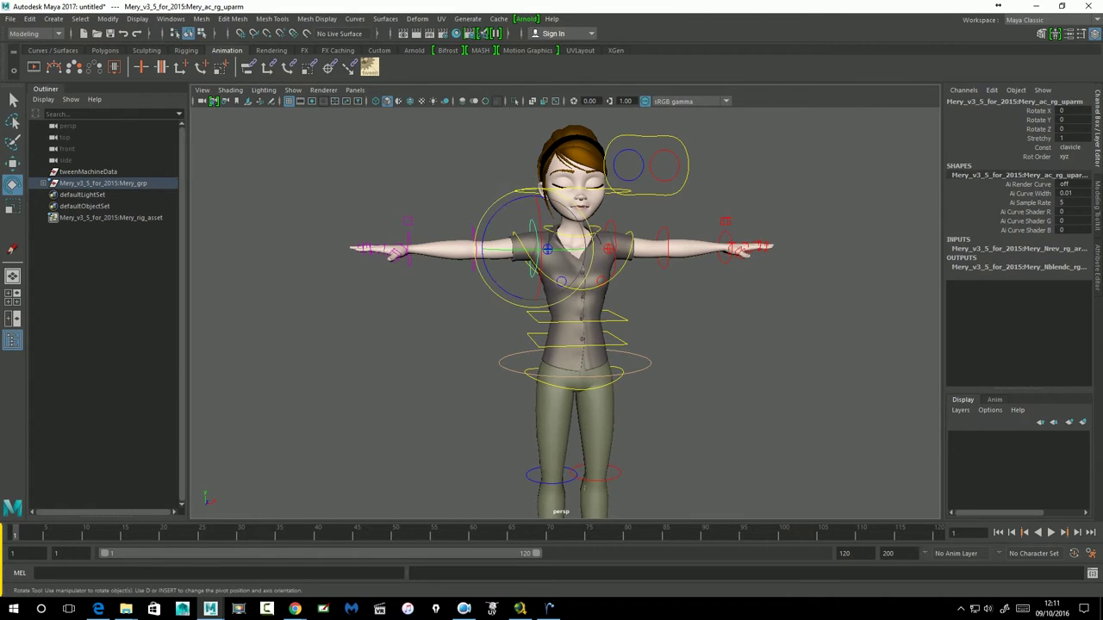
drag(506, 219, 500, 286)
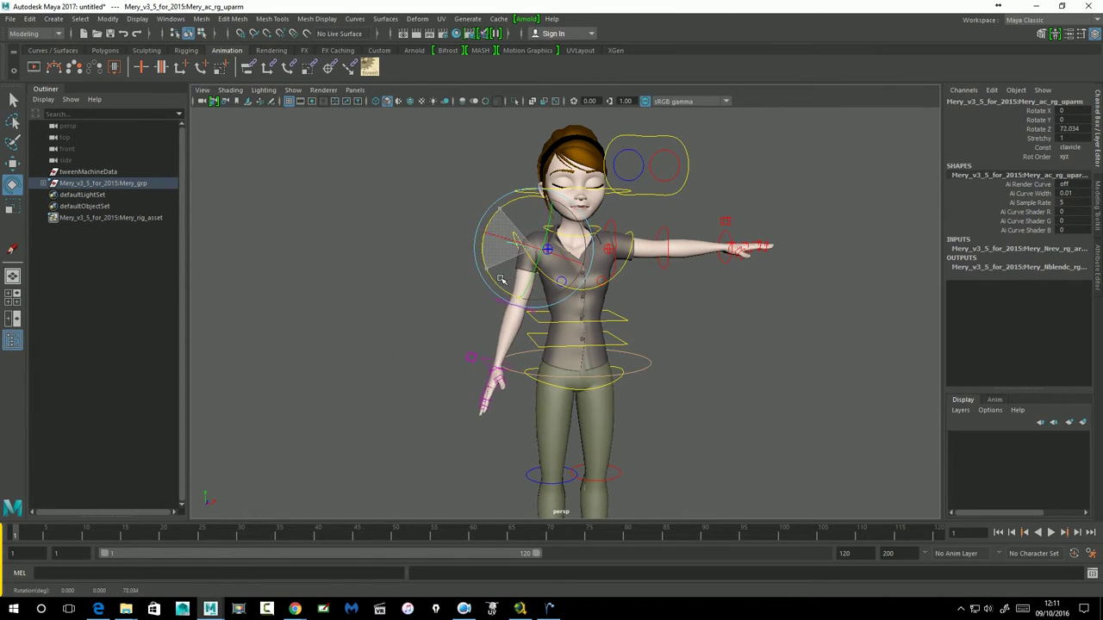
key(s)
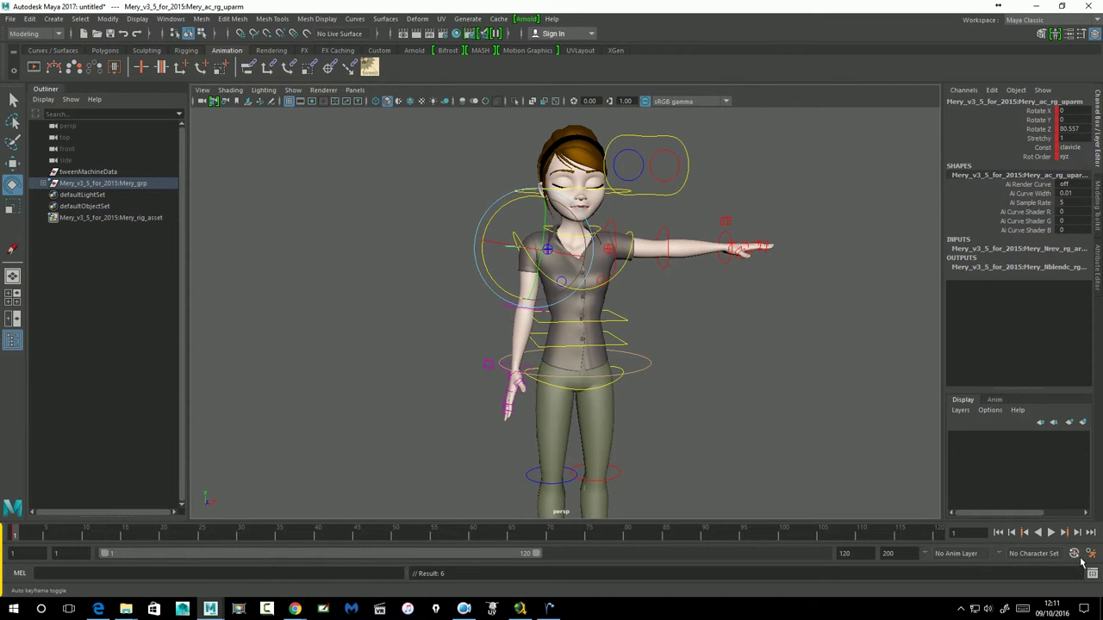
Turn on Auto Keyframe and raise the upper arm overhead at frame 30 (Rotate Z -40.544)
click(1077, 557)
key(alt+v)
key(alt+v)
mouse_move(492, 280)
mouse_down()
mouse_move(482, 214)
mouse_move(575, 149)
mouse_up()
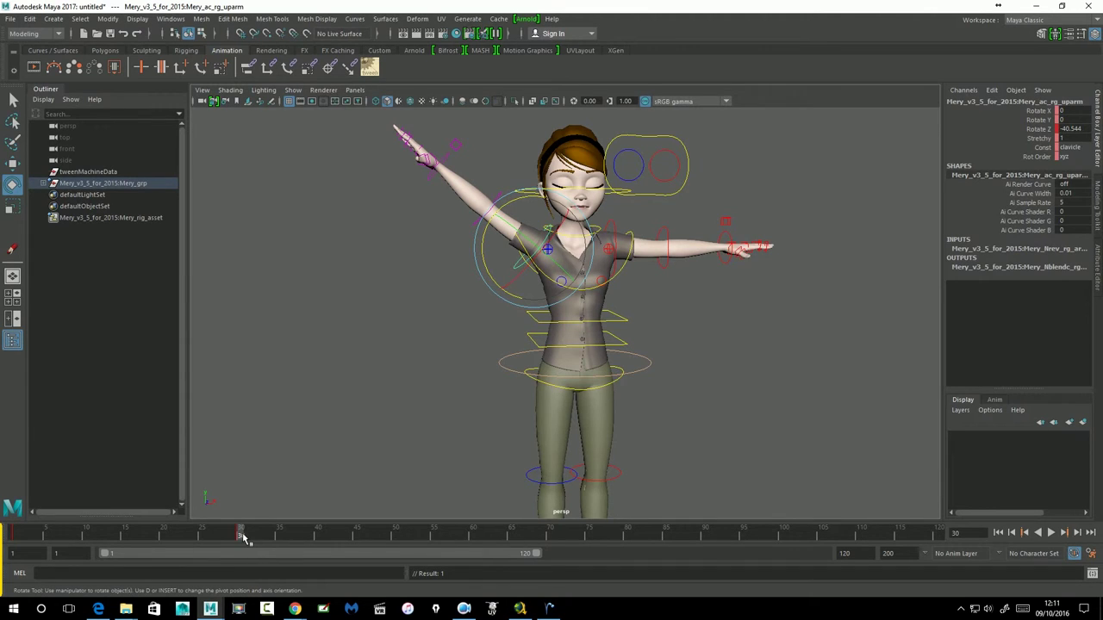
click(129, 539)
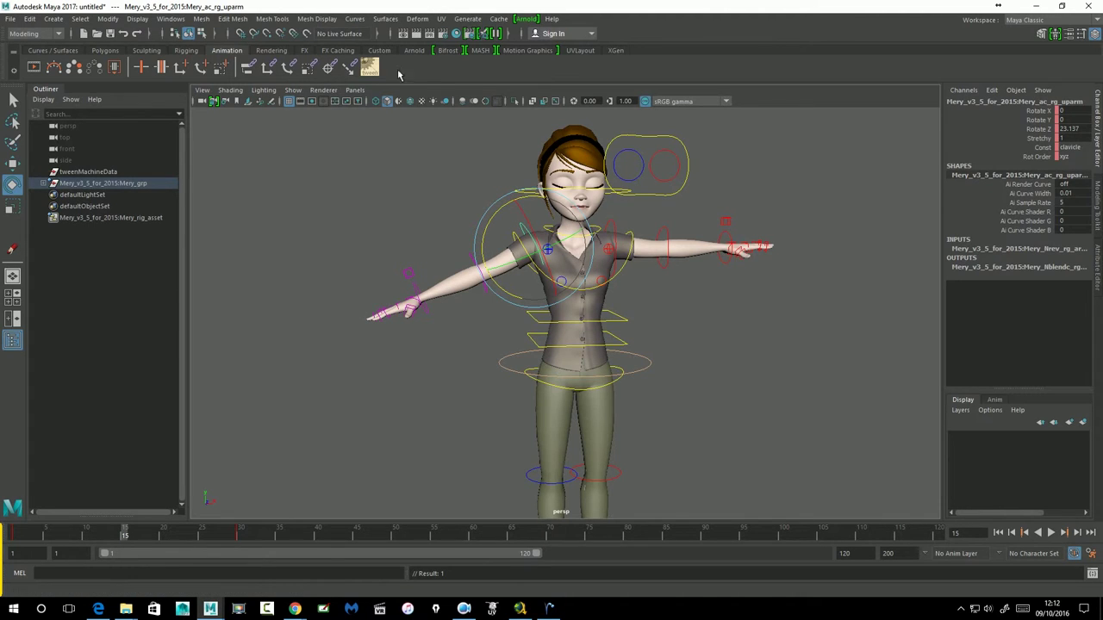
Give the upper arm a tweenMachine 60 breakdown at frame 15 (Rotate Z -16.324) and play from frame 1
click(370, 69)
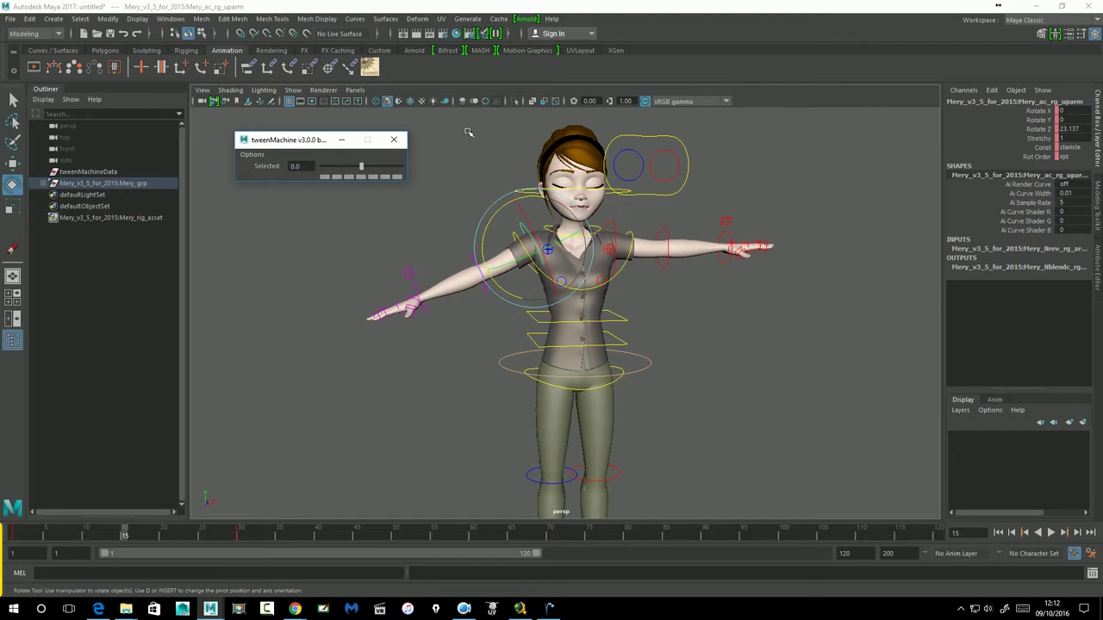
click(391, 180)
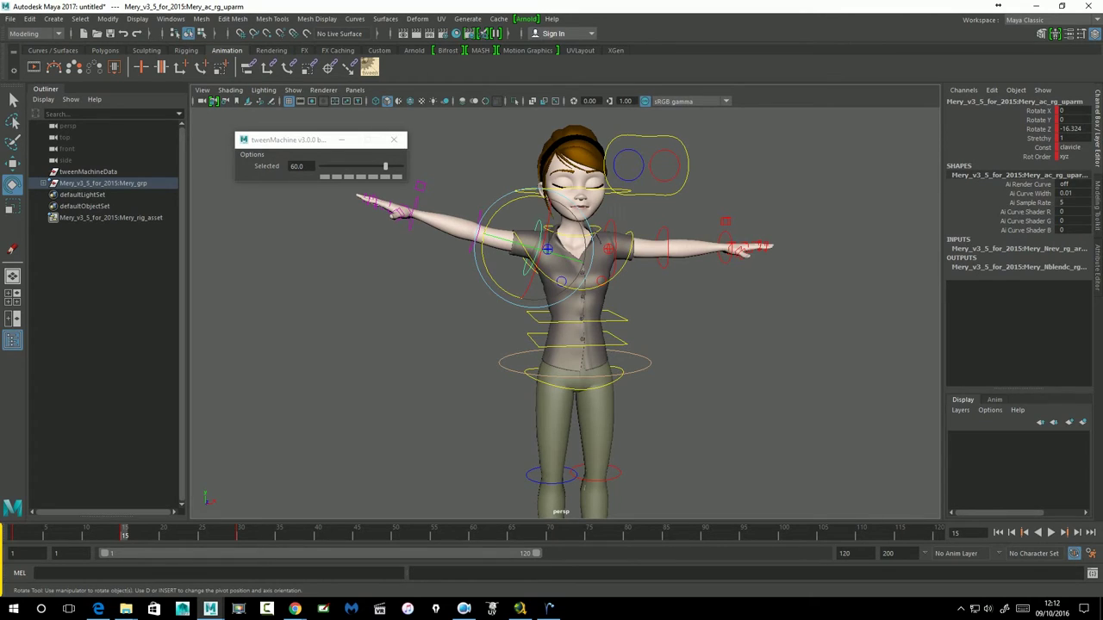
click(998, 532)
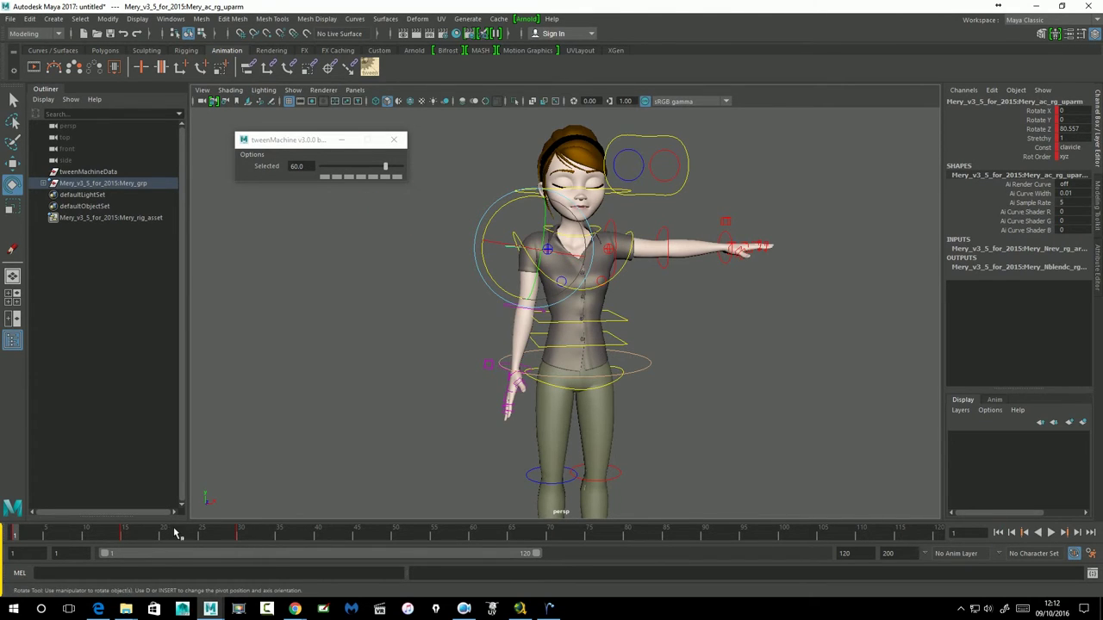
click(1052, 532)
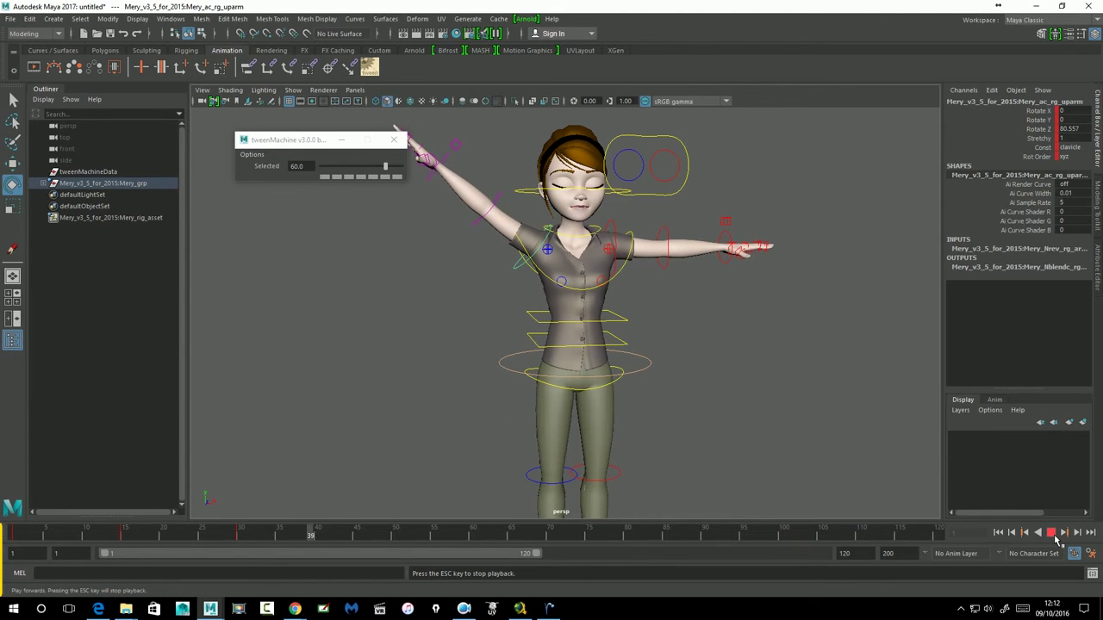
Stop playback and shorten the playback range to the animated frames
click(1052, 533)
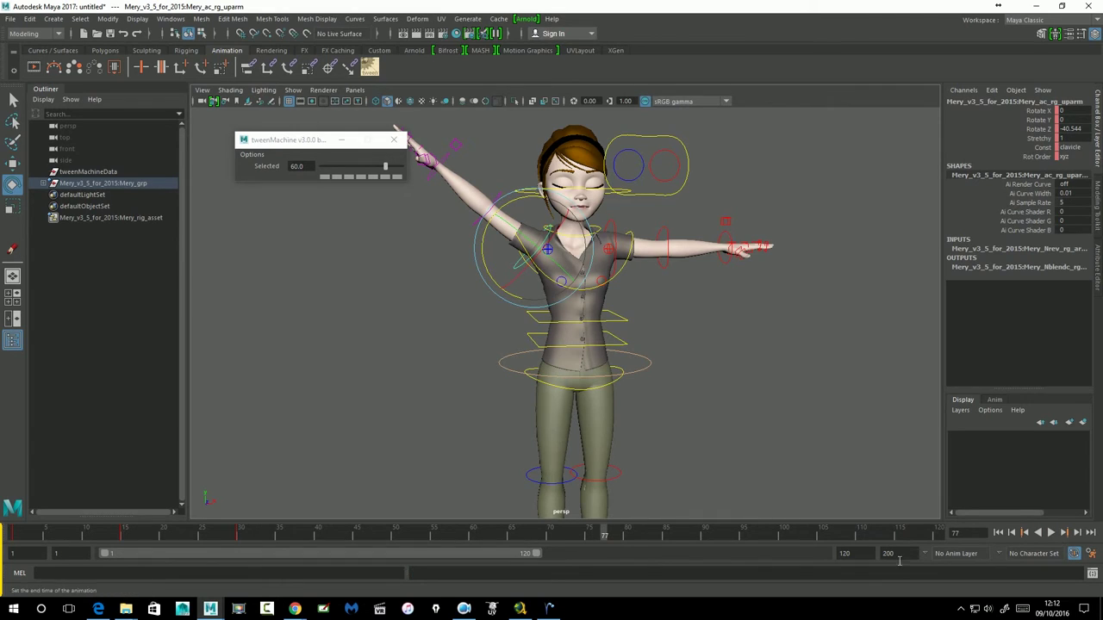
drag(536, 553, 214, 579)
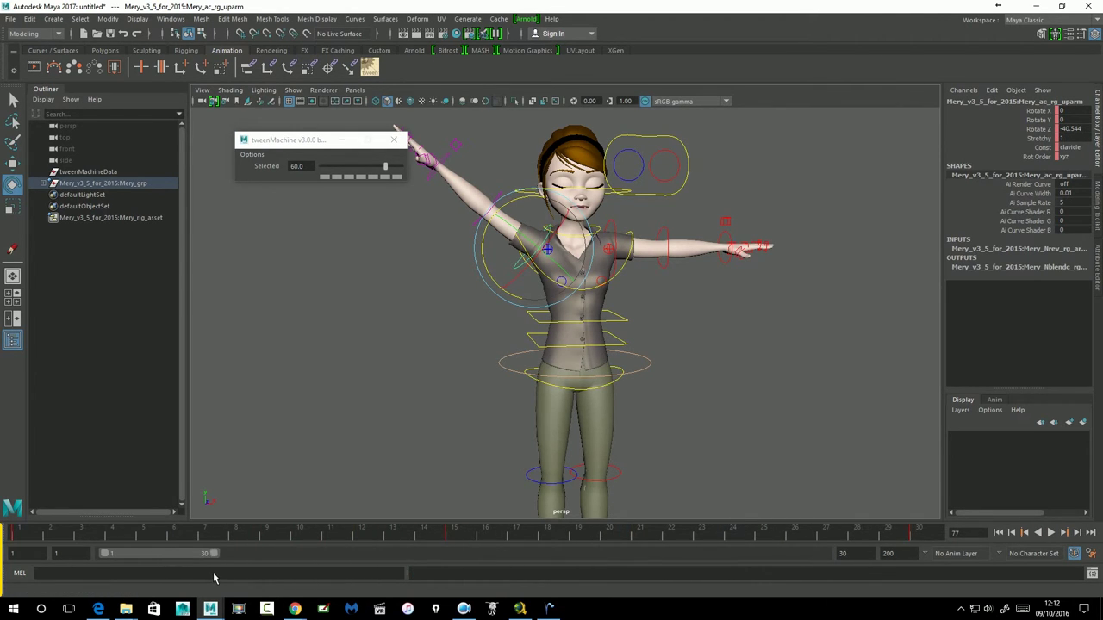
drag(181, 541, 454, 541)
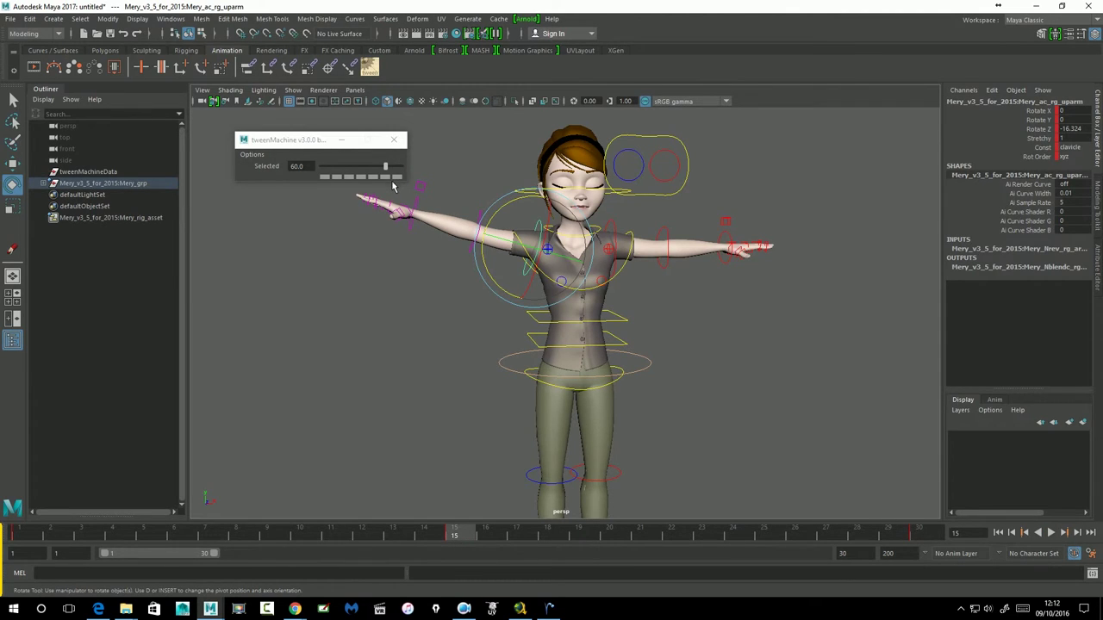
Reweight the upper-arm frame-15 breakdown to -60 (Rotate Z 56.337) and play it back
drag(392, 181, 343, 181)
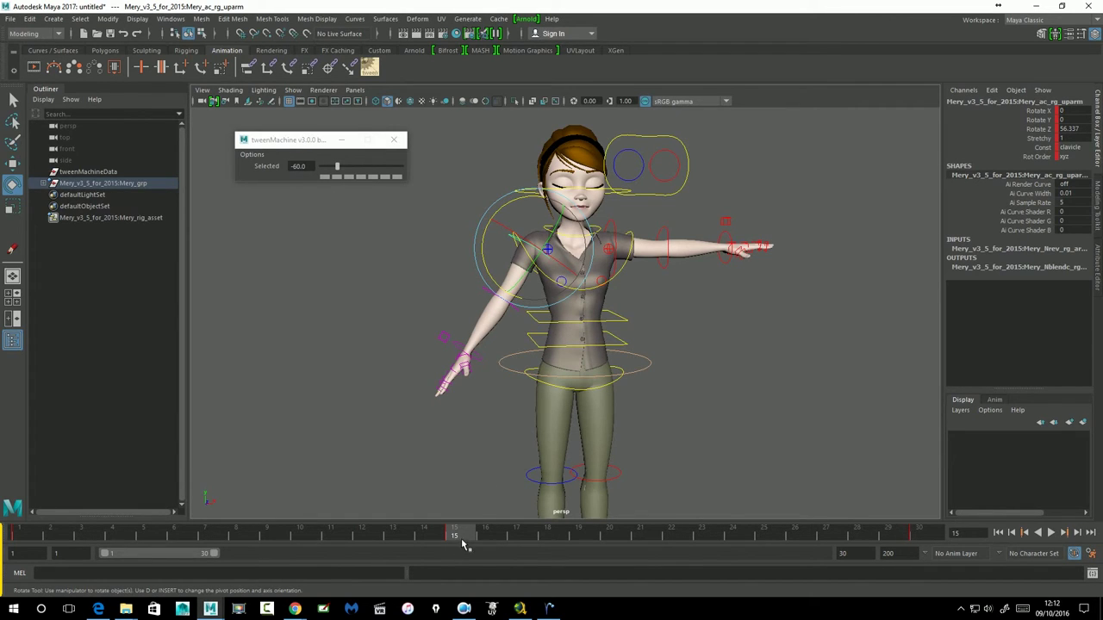
click(342, 181)
click(22, 539)
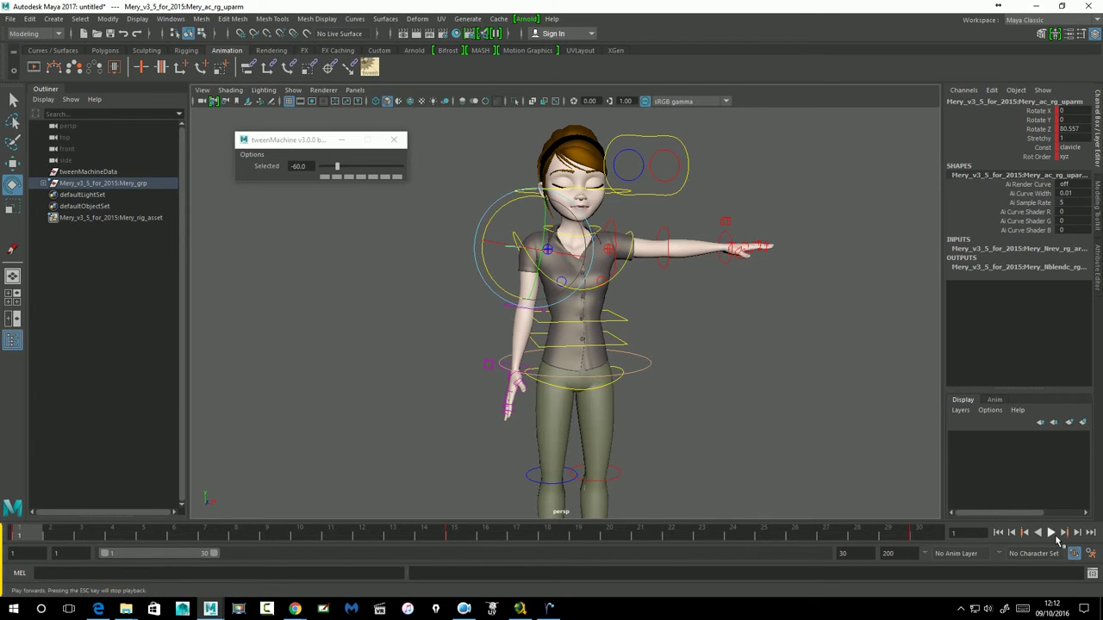
click(1056, 535)
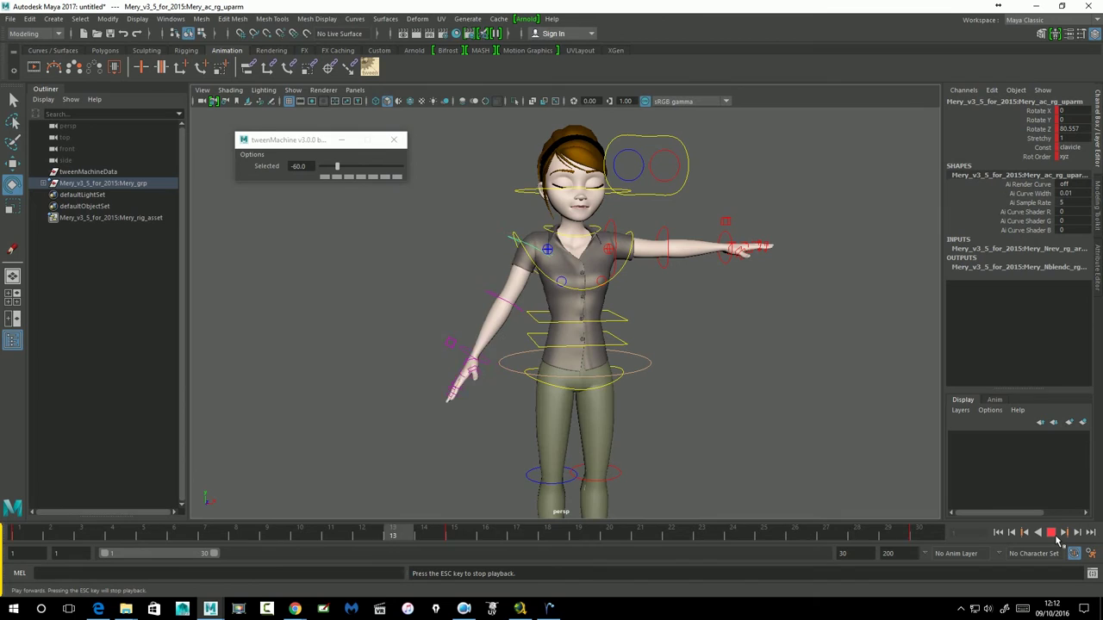
click(1054, 535)
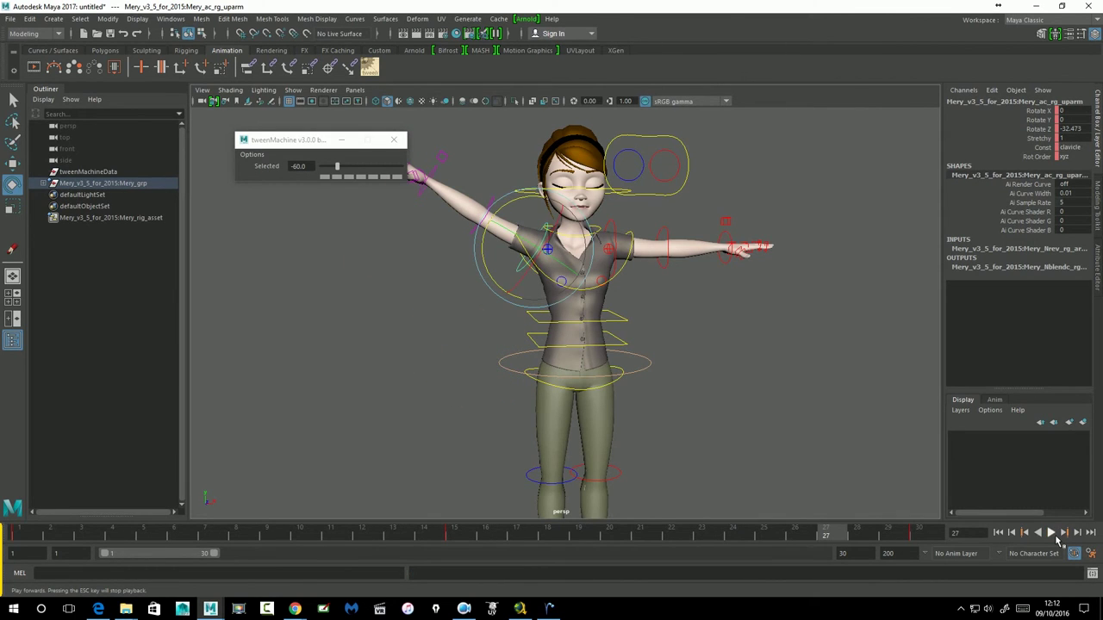
drag(512, 538, 22, 534)
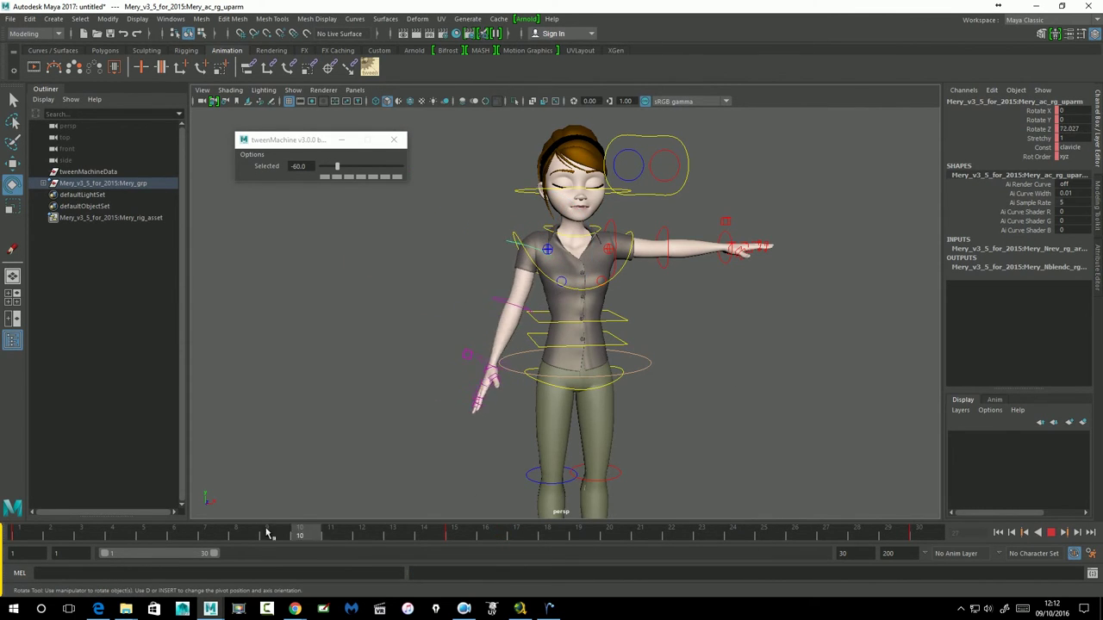
drag(303, 144, 269, 131)
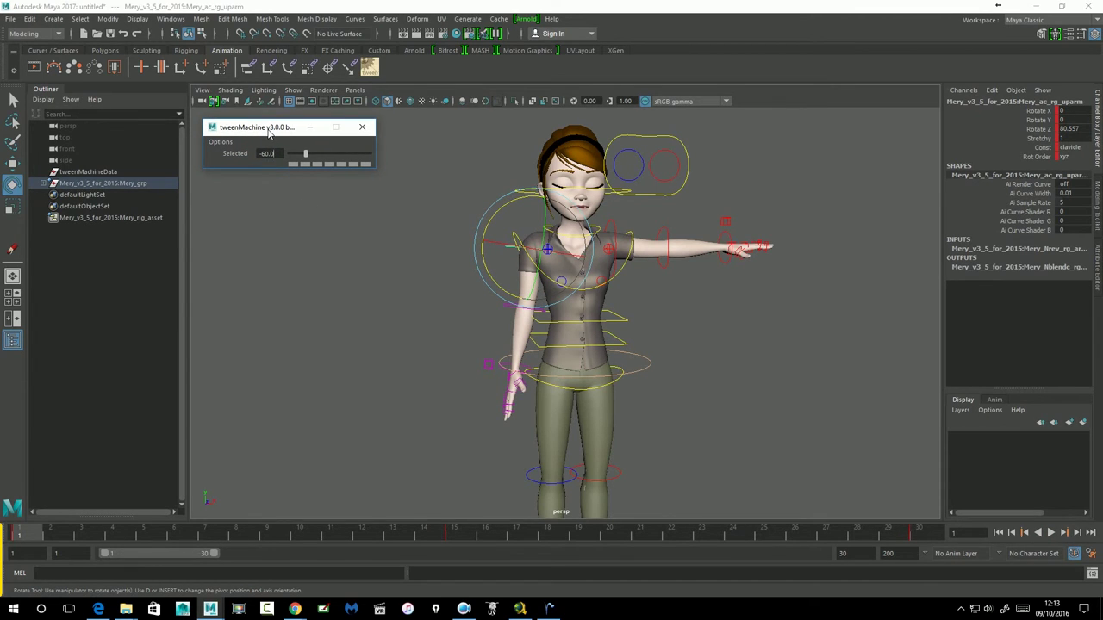
Key the forearm control straight at frame 1 and bent upward at frame 30
click(395, 369)
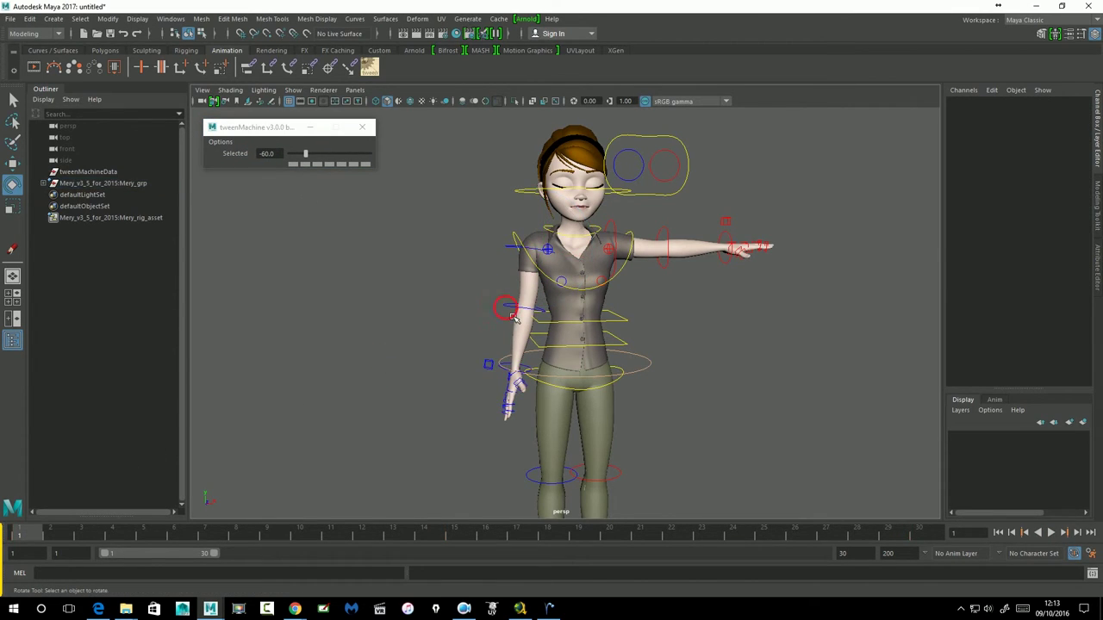
click(508, 312)
drag(539, 311, 548, 278)
key(ctrl+z)
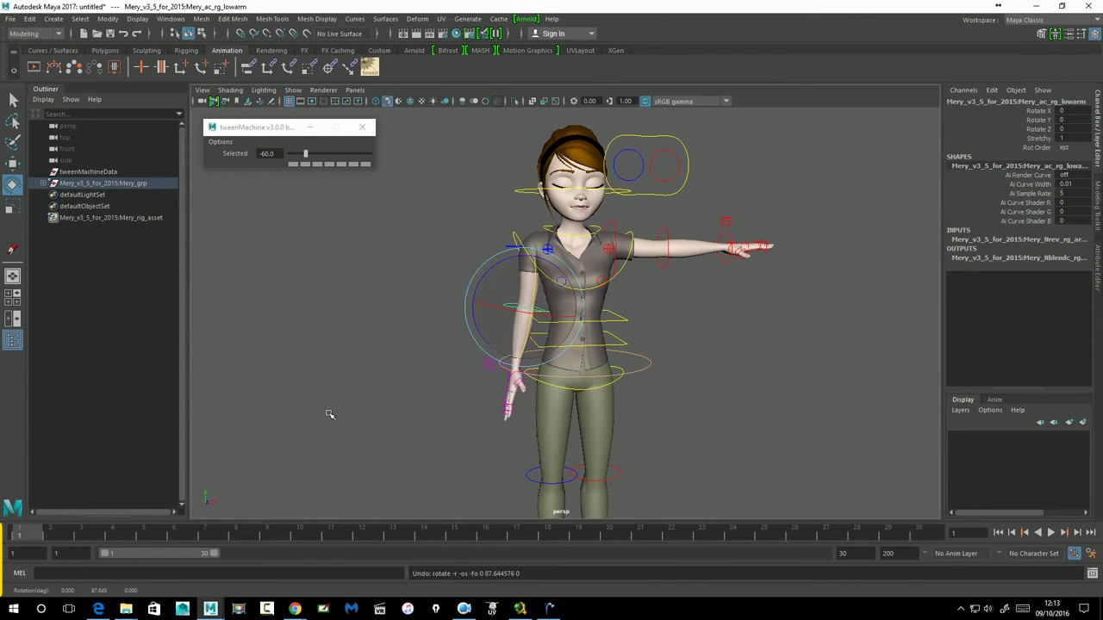
key(s)
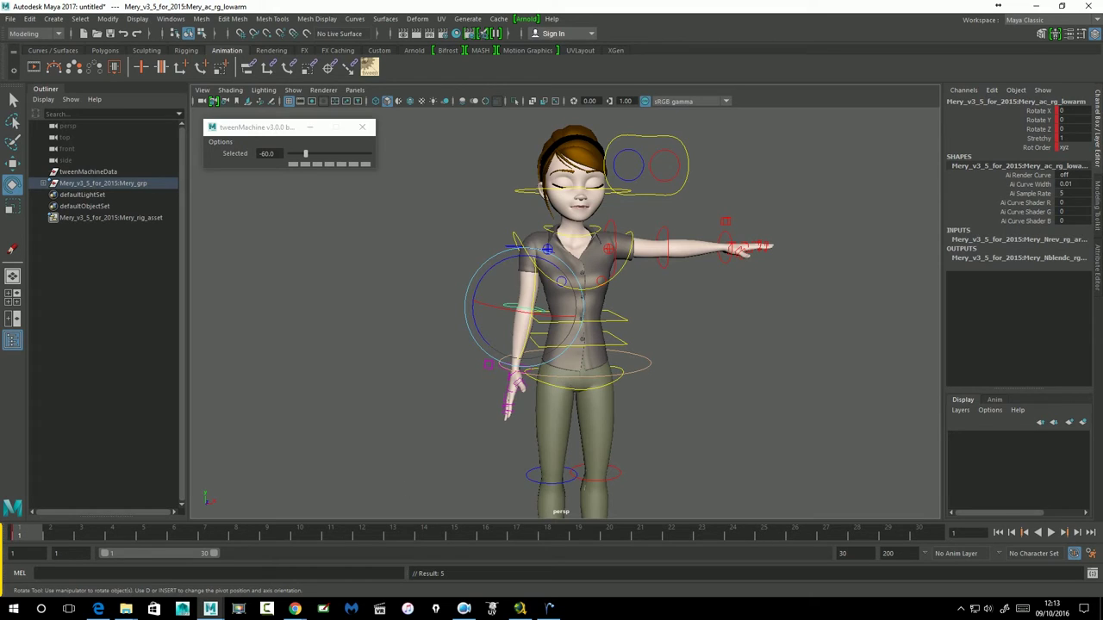
drag(379, 538, 917, 534)
drag(493, 207, 541, 245)
key(s)
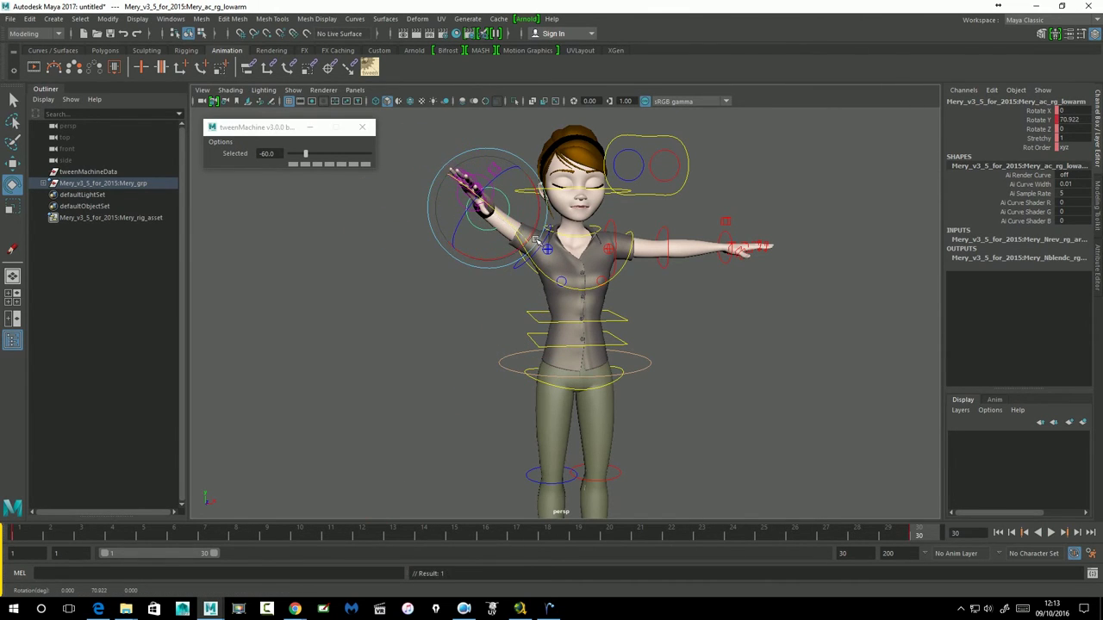
Add a tweenMachine breakdown of 75 on the forearm at frame 15 (Rotate Y 62.057)
click(454, 536)
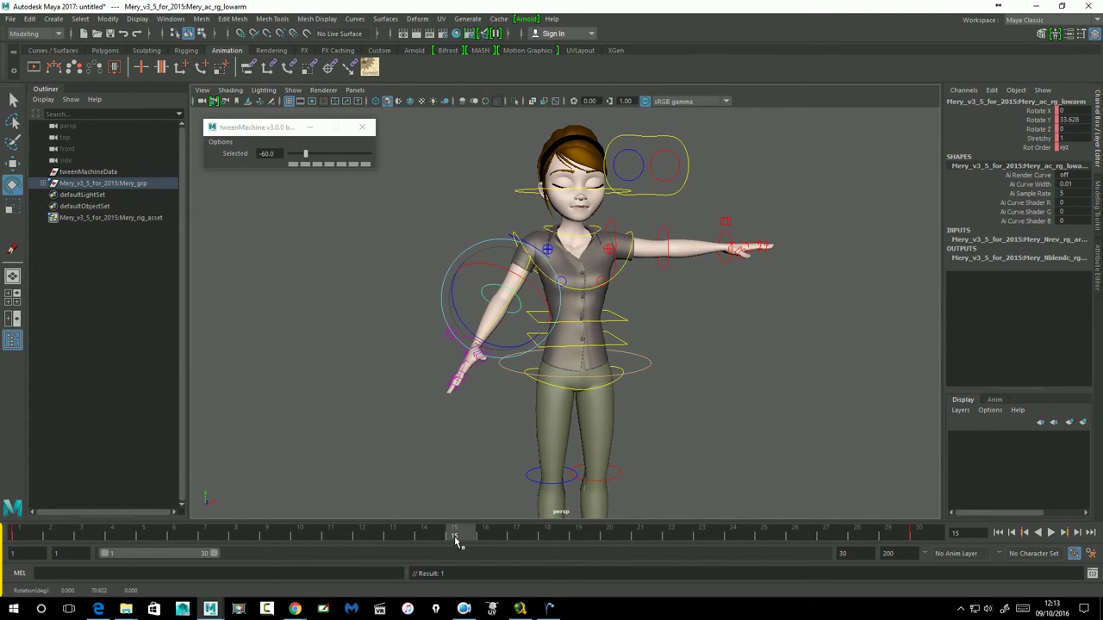
click(361, 166)
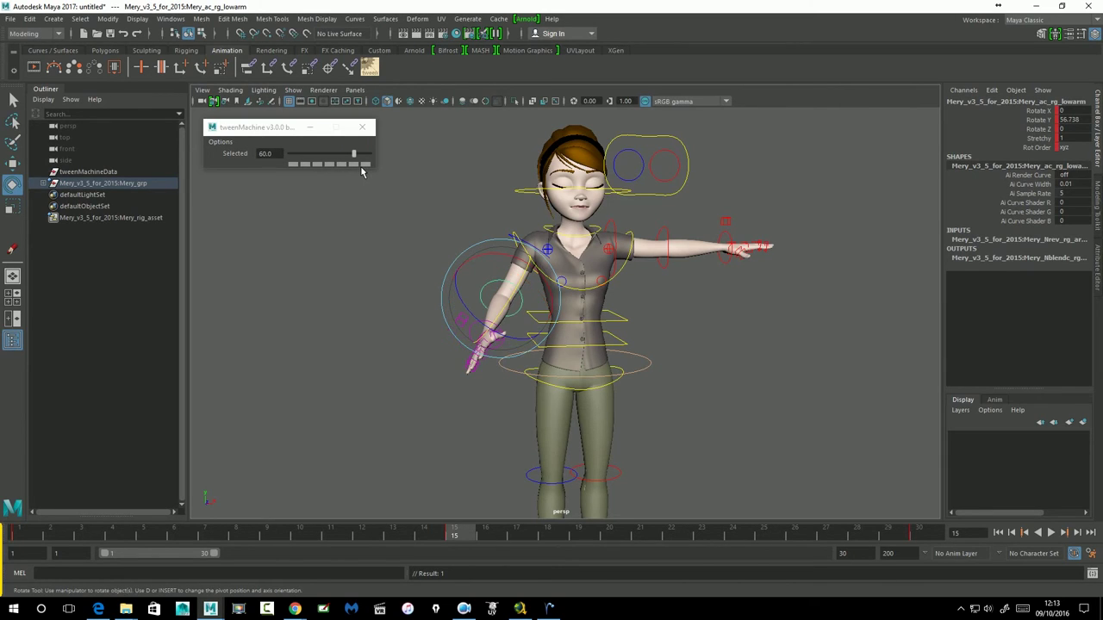
click(367, 164)
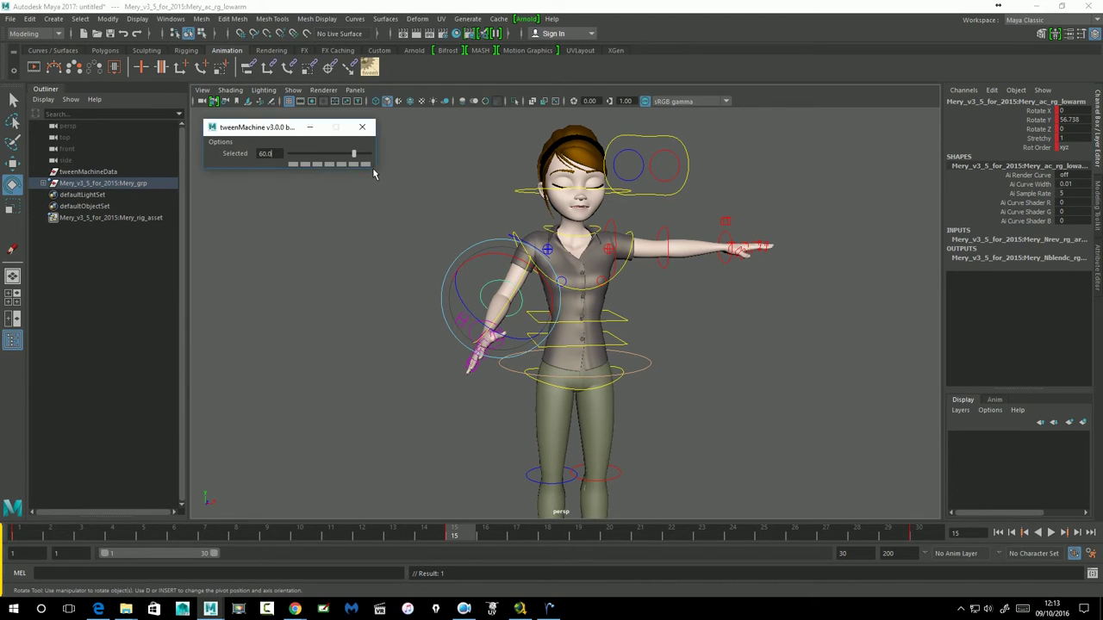
Play back and scrub the arm animation, then select the upper-arm control
click(997, 533)
click(1051, 532)
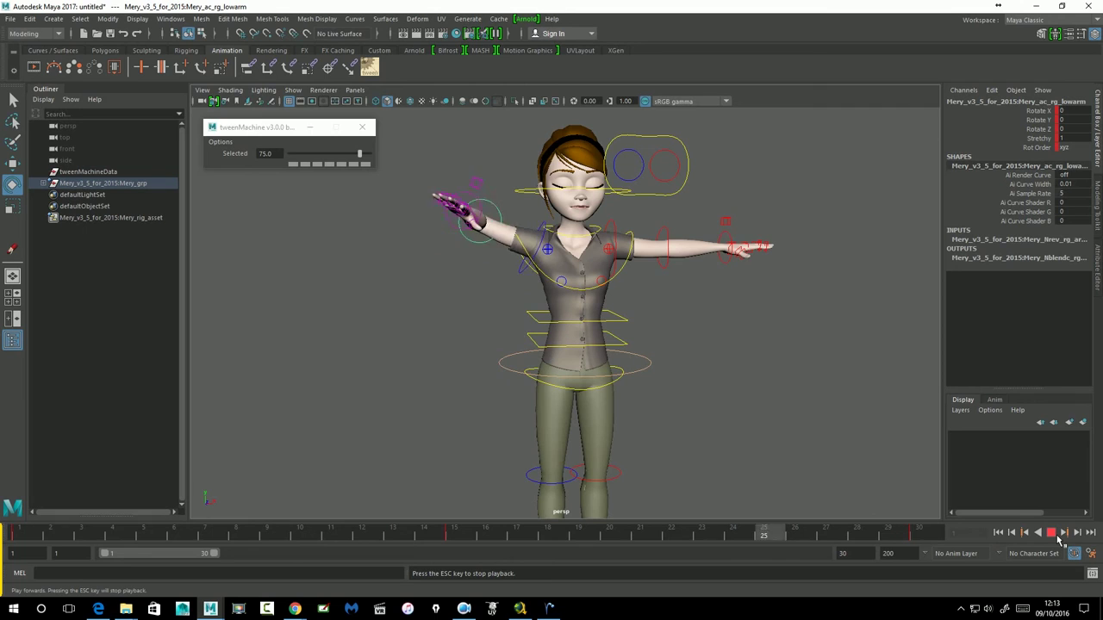
click(1058, 534)
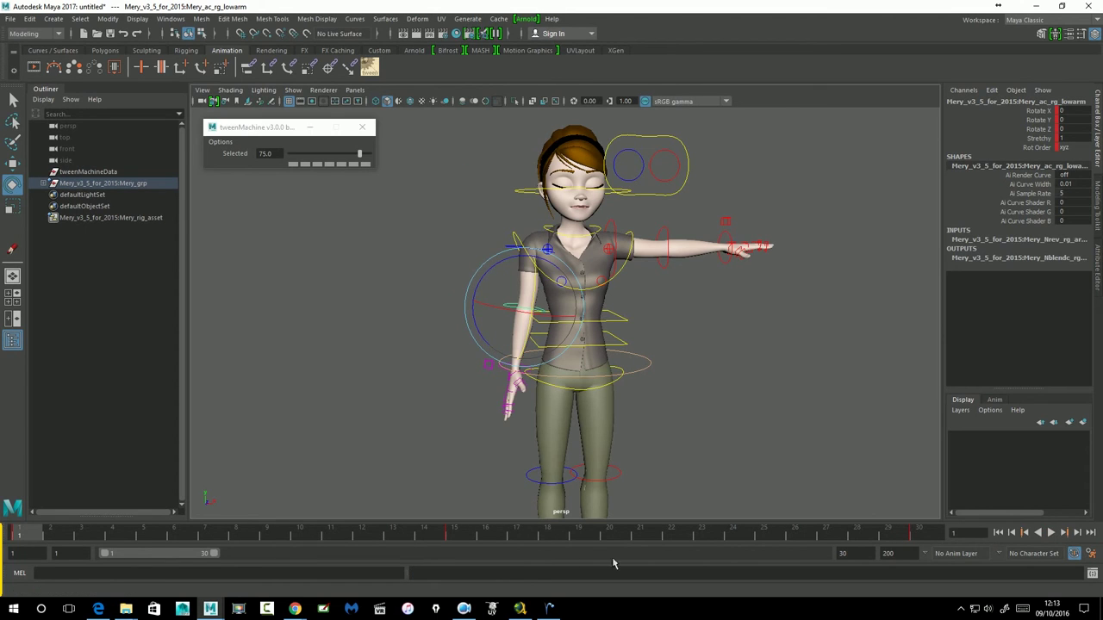
key(alt+v)
drag(250, 534, 84, 538)
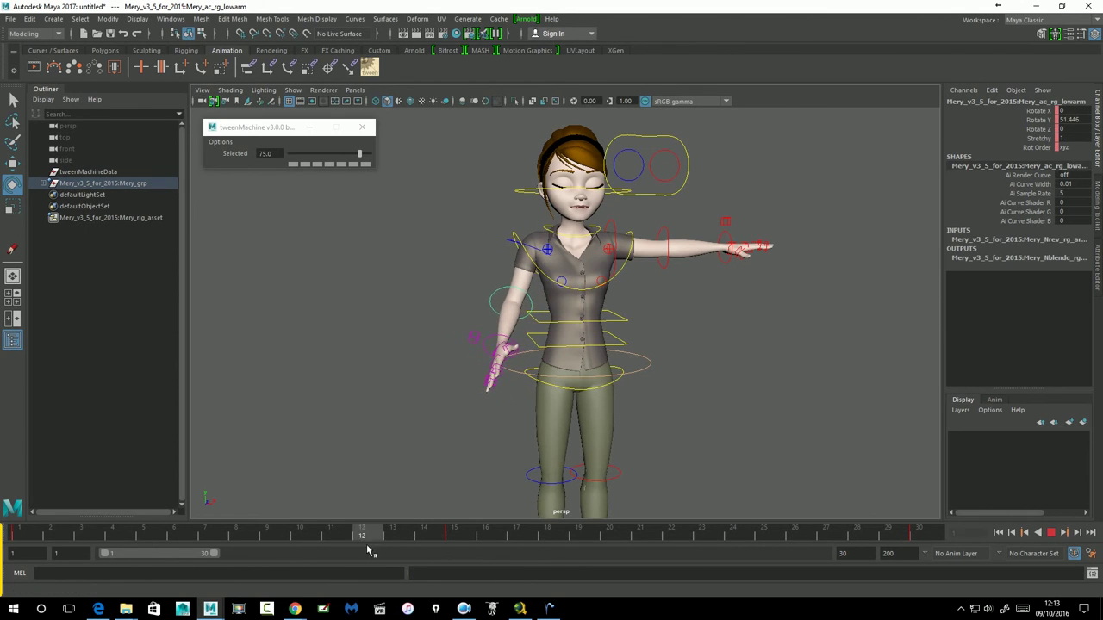
key(Escape)
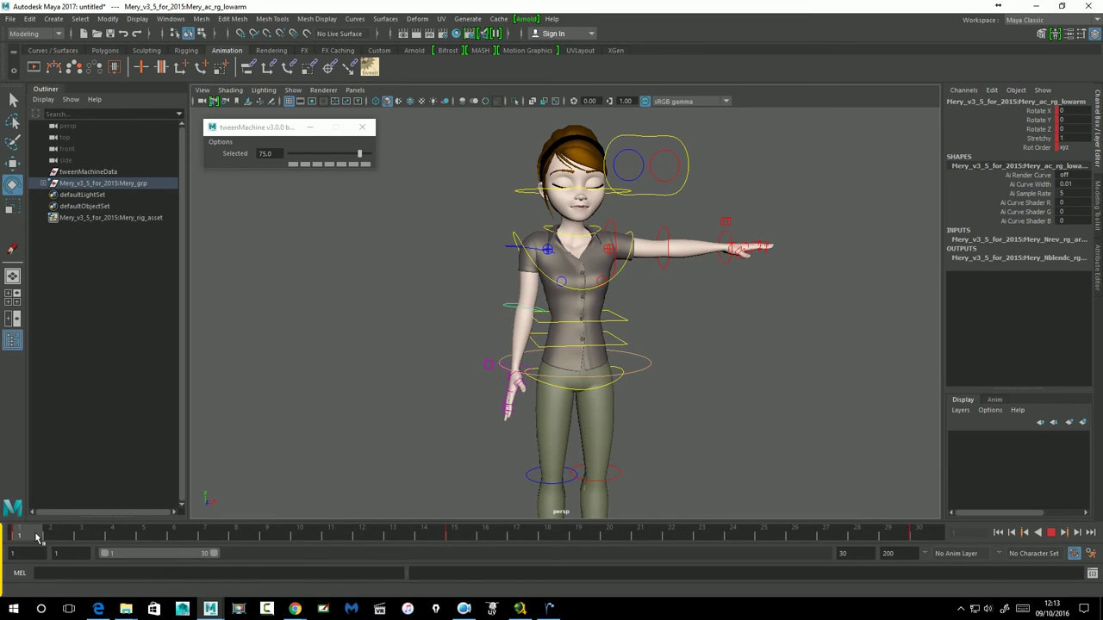
click(507, 247)
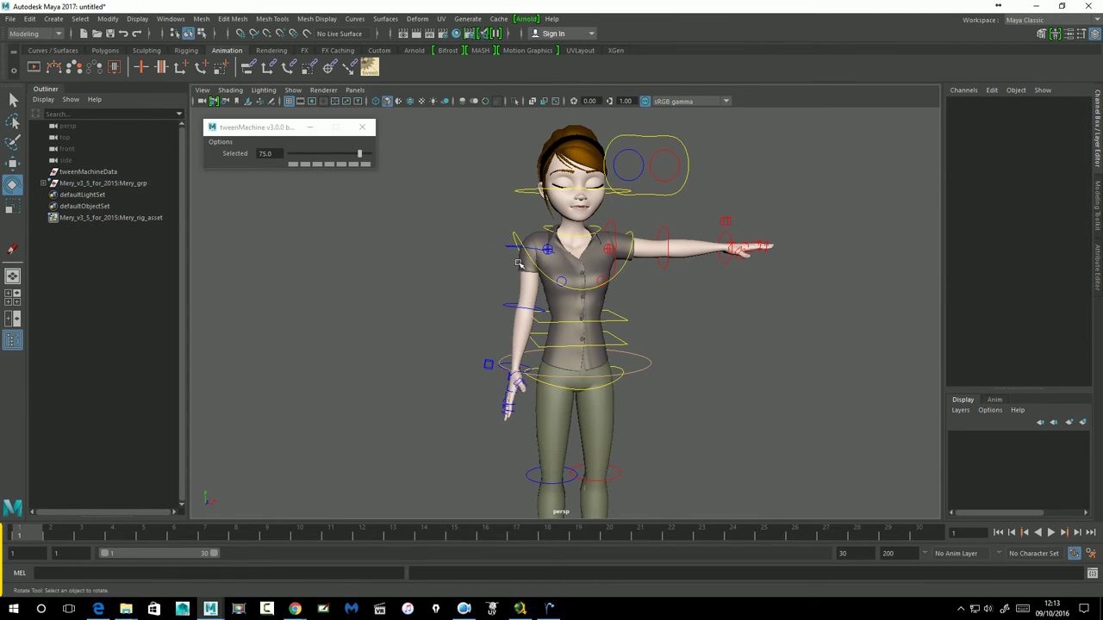
Select the fkhand control and give it a -60 tweenMachine breakdown at frame 25
click(517, 318)
scroll(507, 389, up, 2)
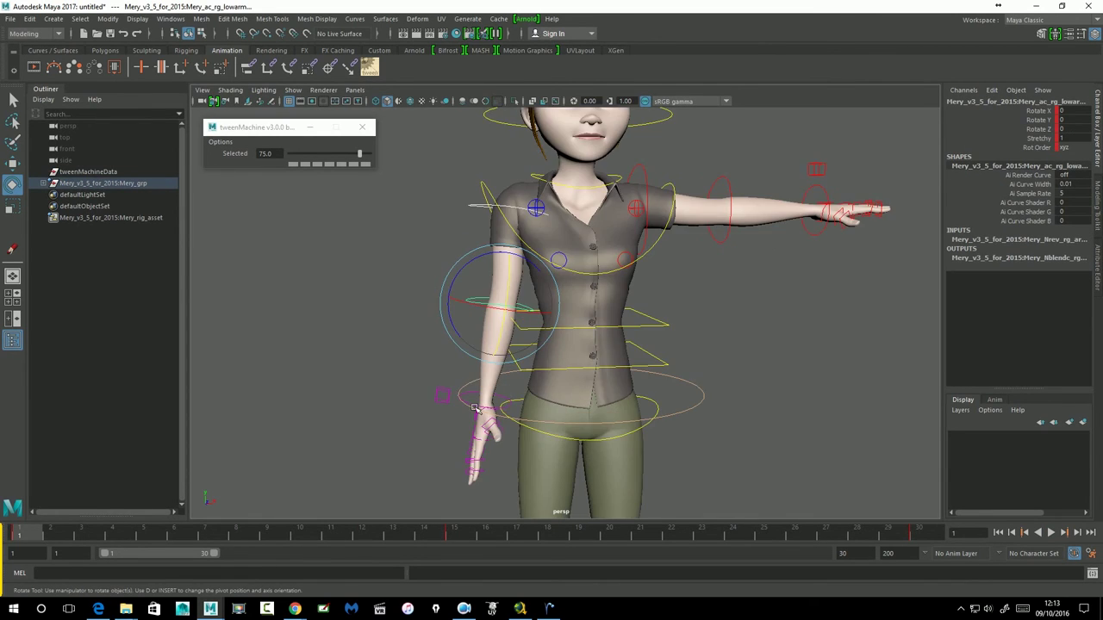
click(477, 405)
scroll(388, 343, down, 2)
mouse_move(207, 534)
mouse_down()
mouse_move(460, 552)
mouse_move(771, 539)
mouse_up()
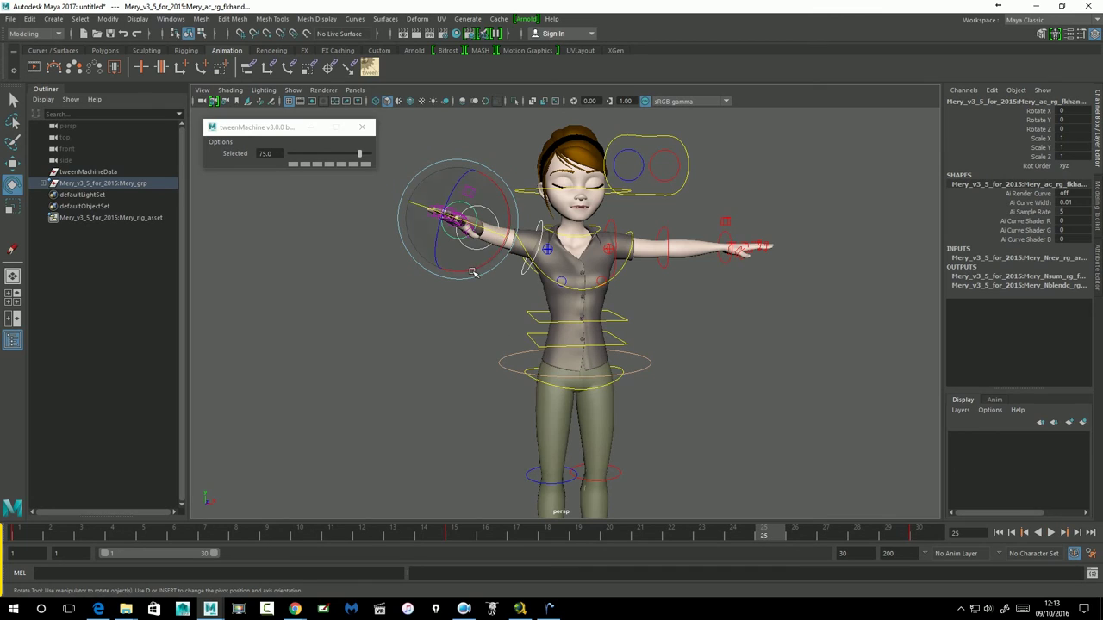
click(313, 166)
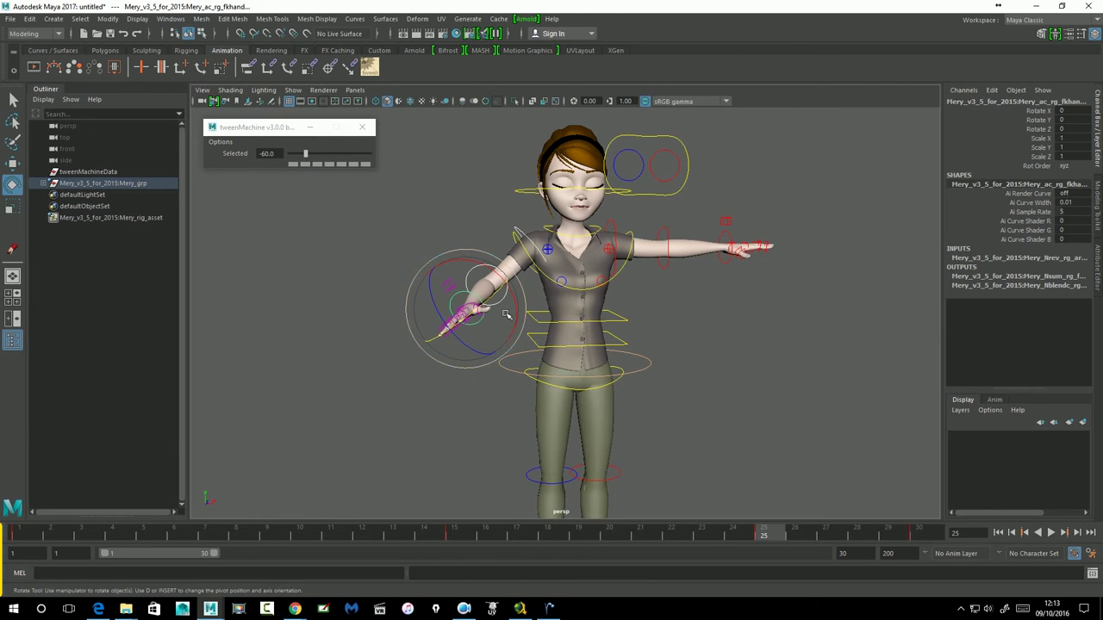
Play back the arm animation from the start, then reselect the upper-arm control
click(999, 533)
click(1051, 533)
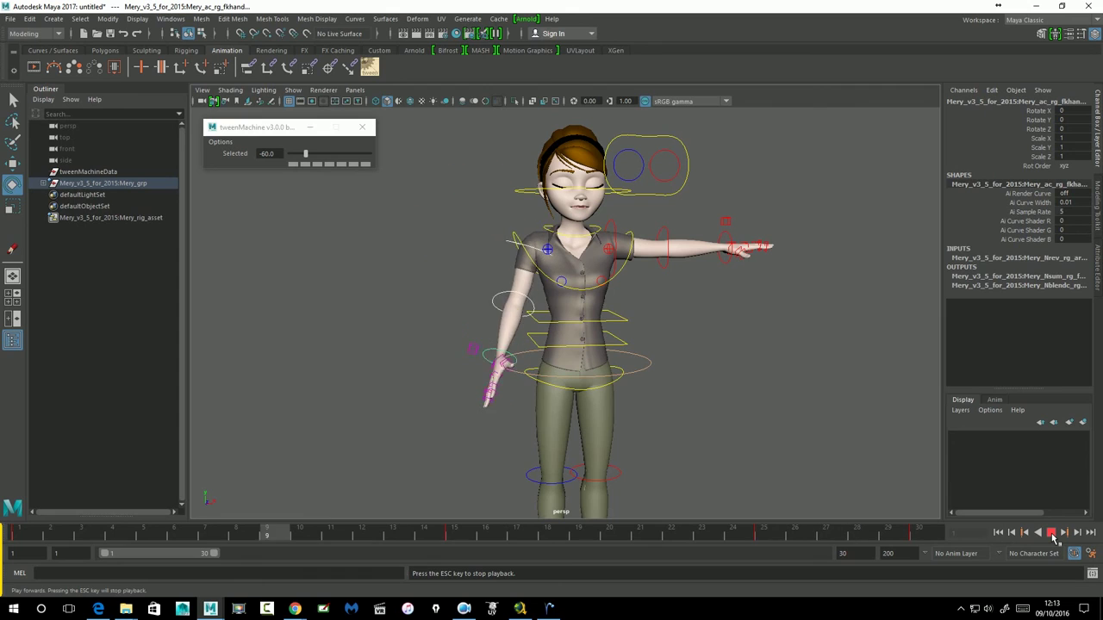
click(1050, 533)
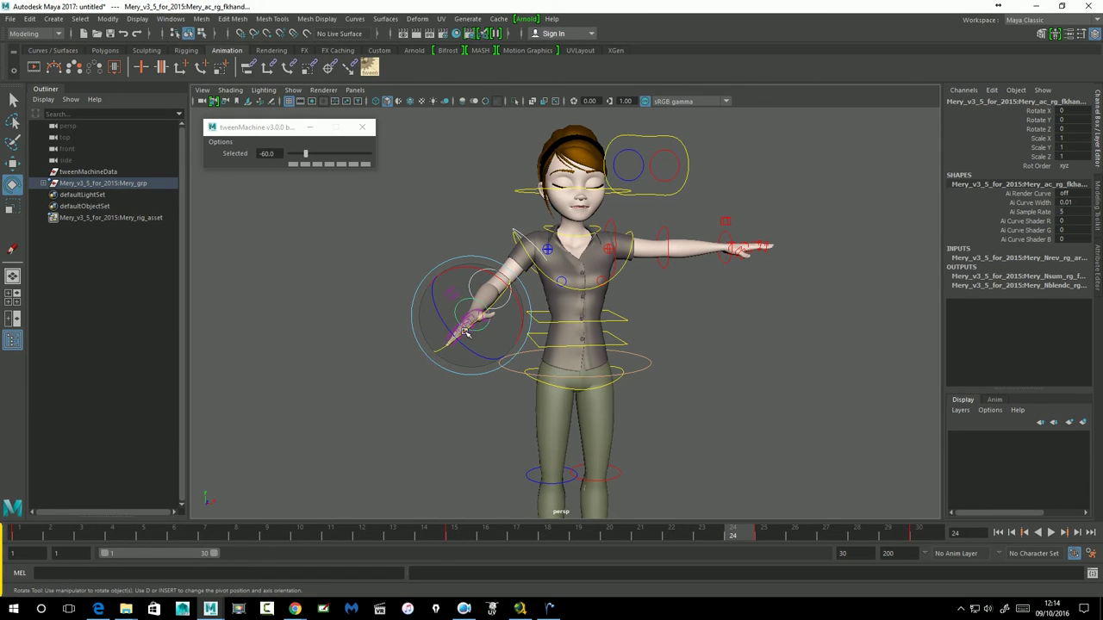
click(696, 339)
click(522, 240)
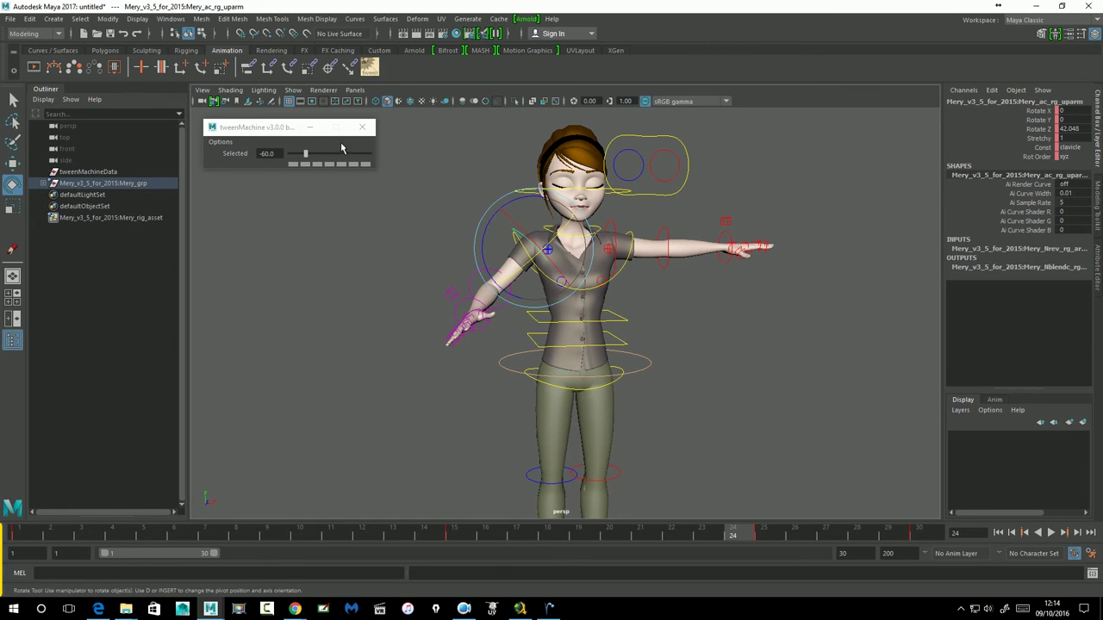
drag(276, 129, 271, 126)
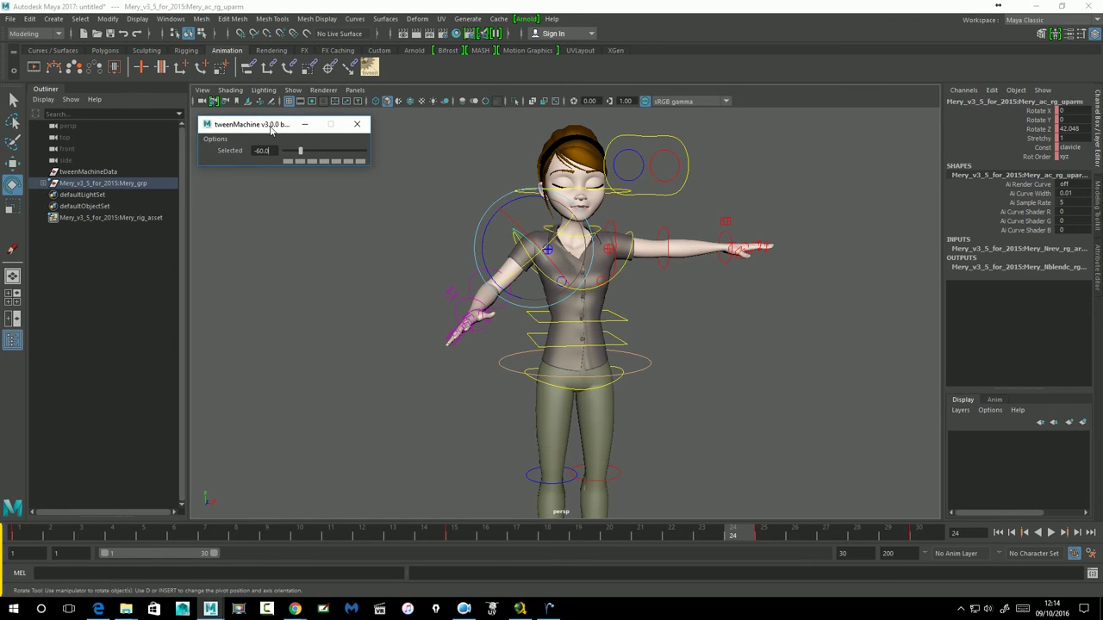